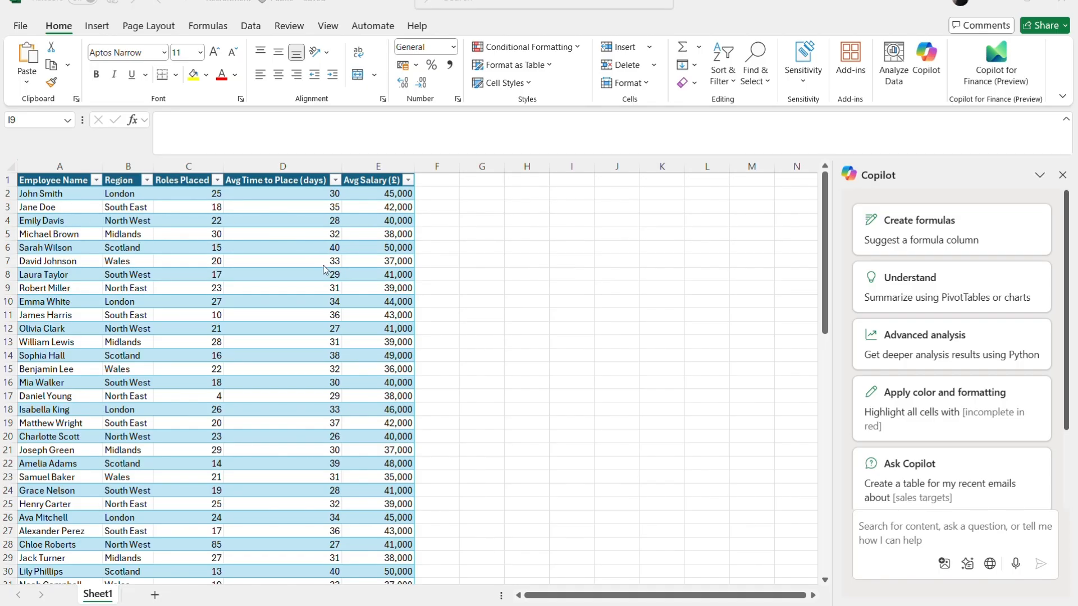
scroll(371, 265, "down", 2)
scroll(371, 265, "down", 10)
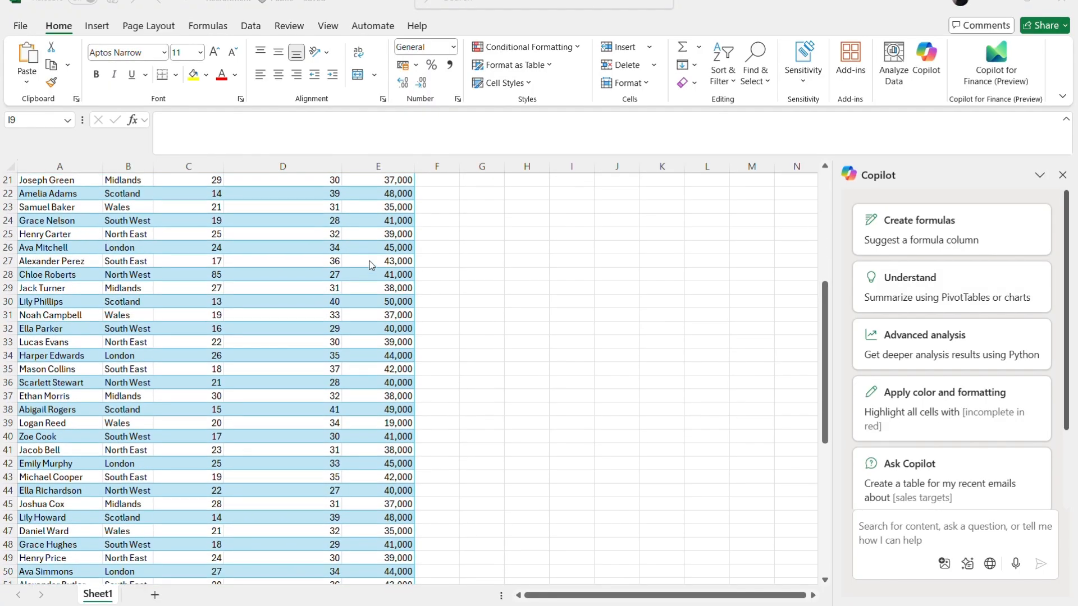
scroll(370, 265, "up", 13)
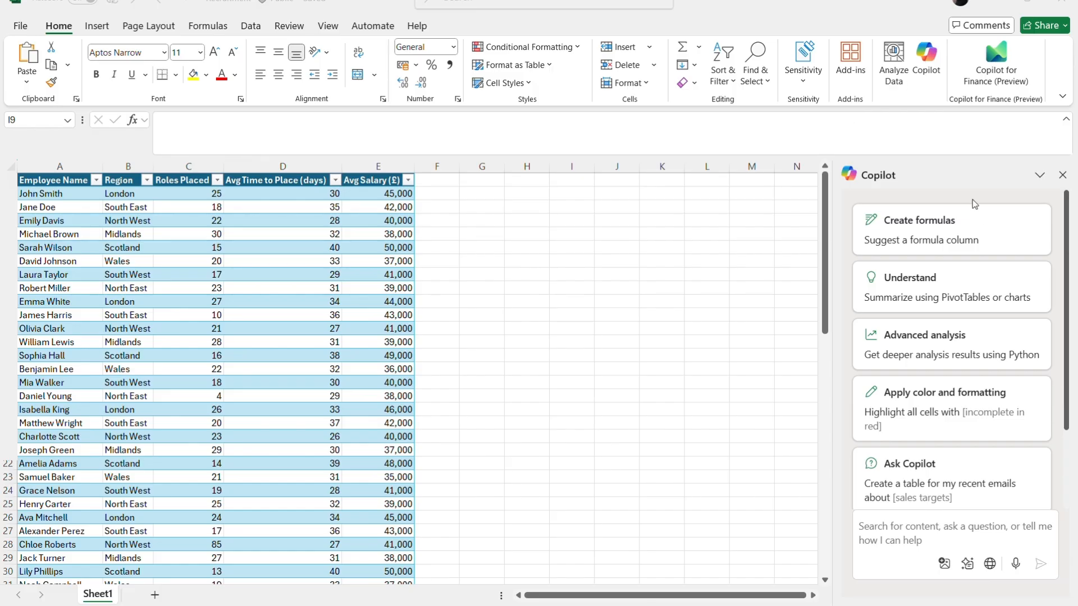
scroll(965, 463, "down", 1)
scroll(965, 462, "down", 3)
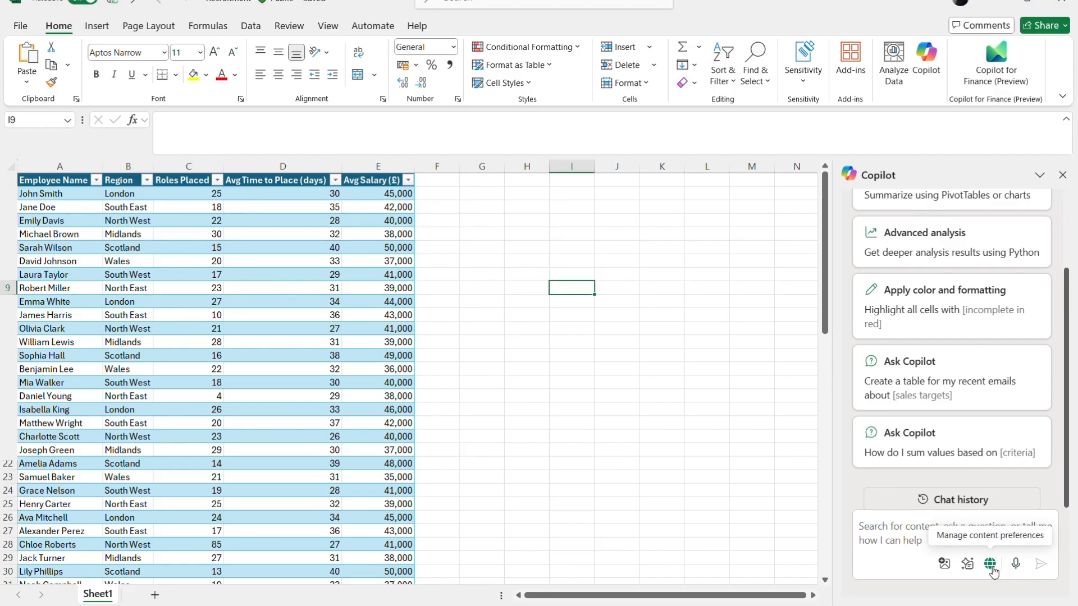
left_click(990, 564)
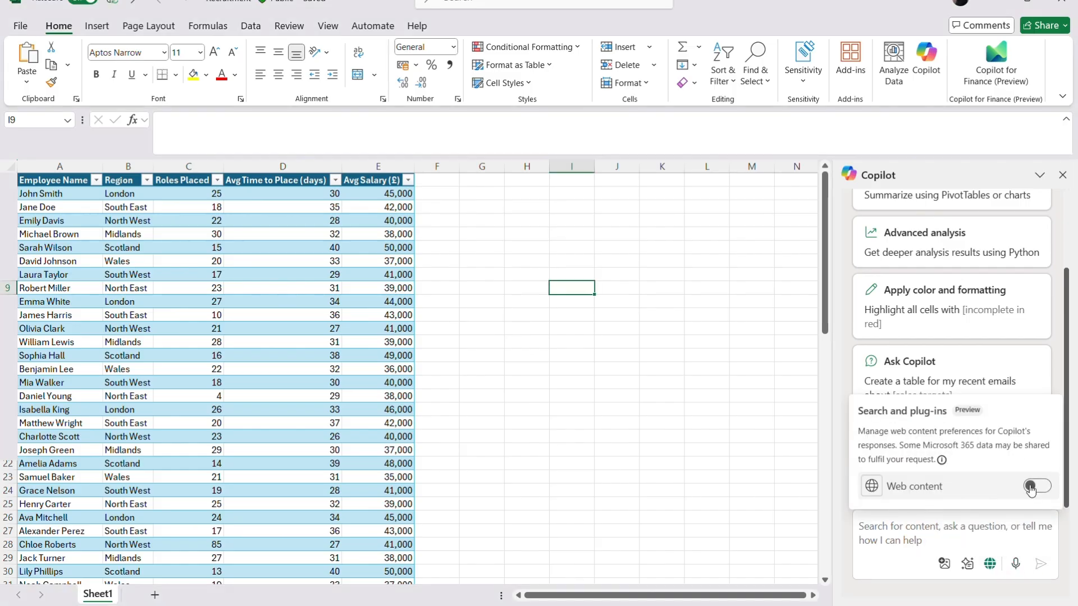
left_click(967, 563)
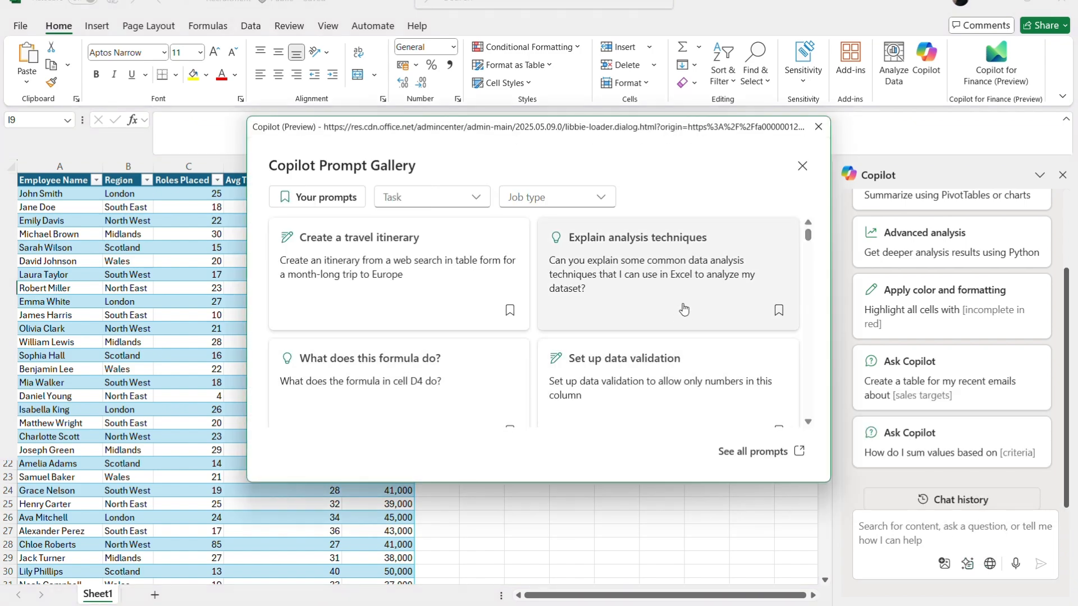
left_click(510, 315)
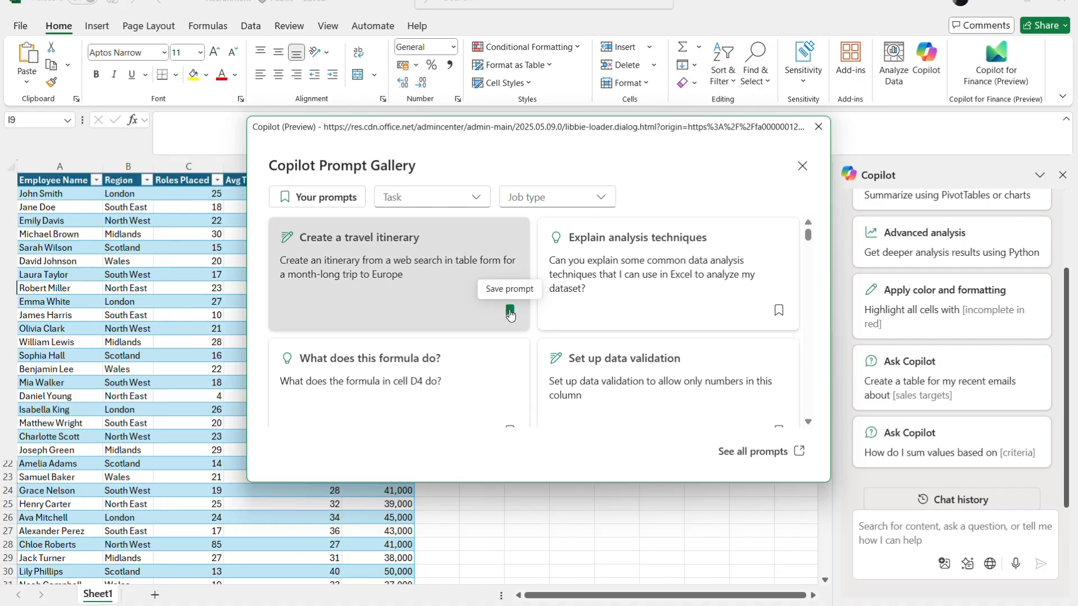
left_click(327, 199)
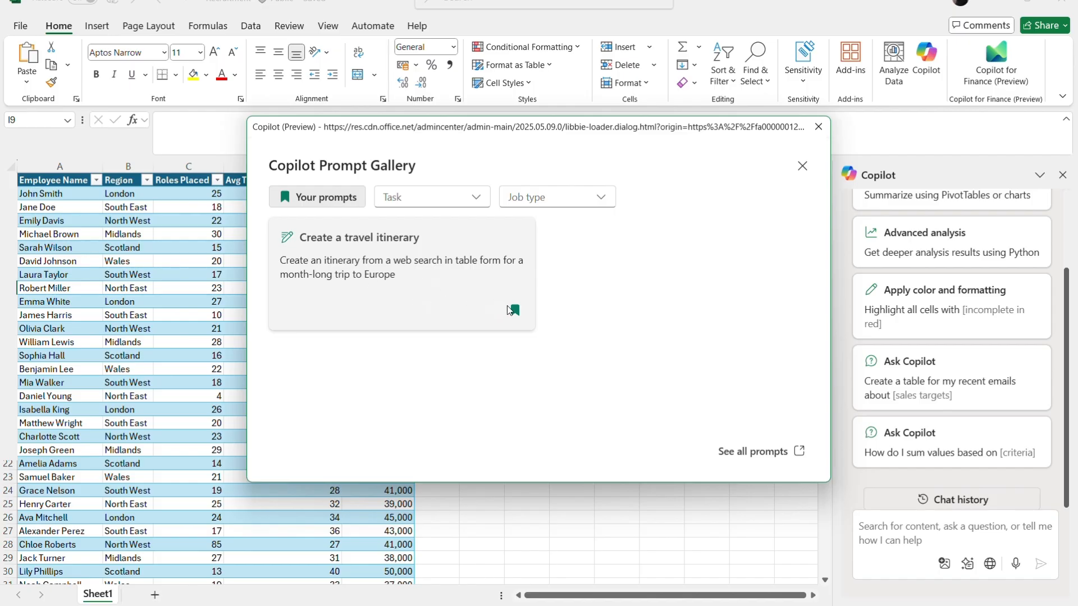
left_click(510, 310)
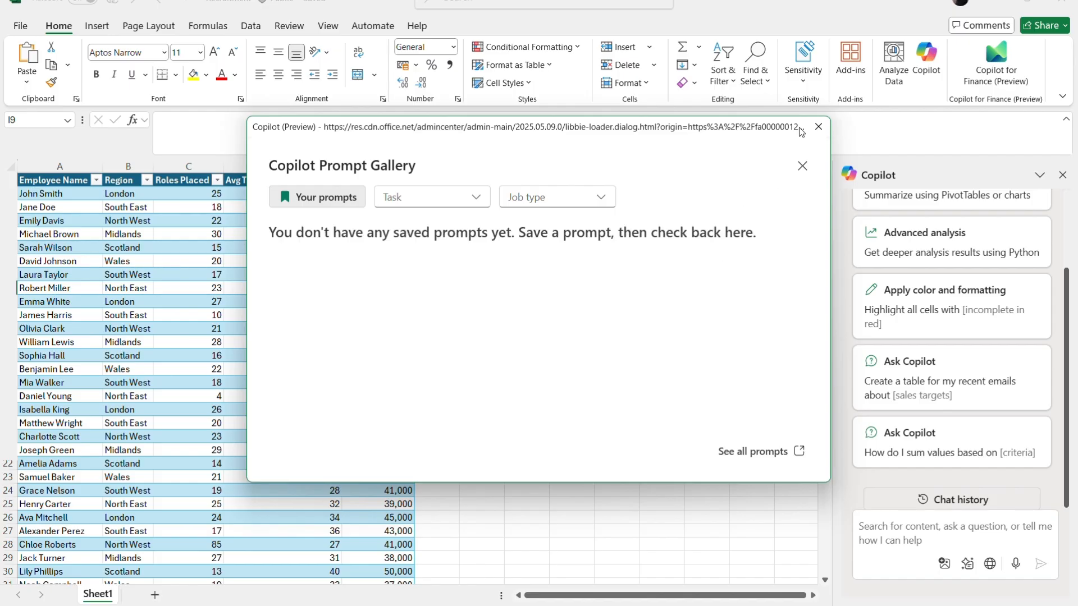
left_click(819, 126)
scroll(943, 289, "up", 2)
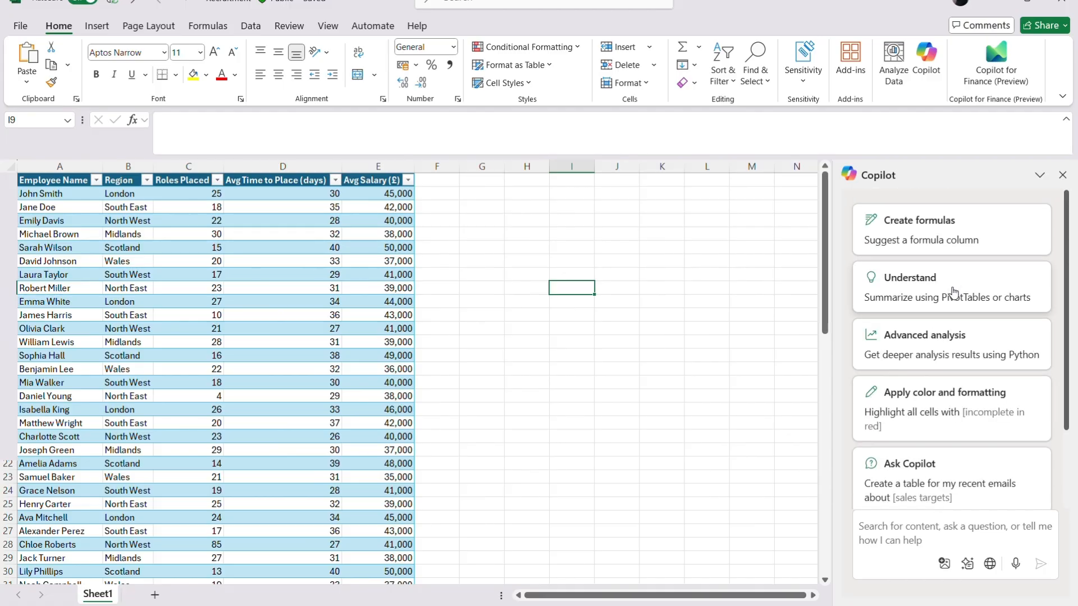
Insert Copilot's SUMIFS-based Roles per region column totalling roles placed in each employee's region.
left_click(964, 251)
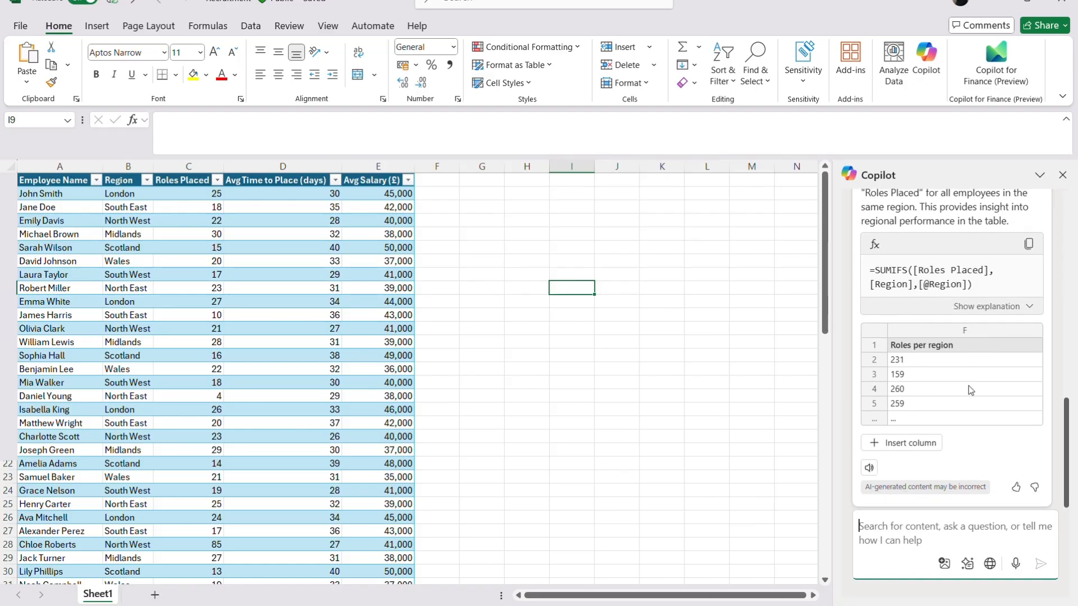
left_click(927, 445)
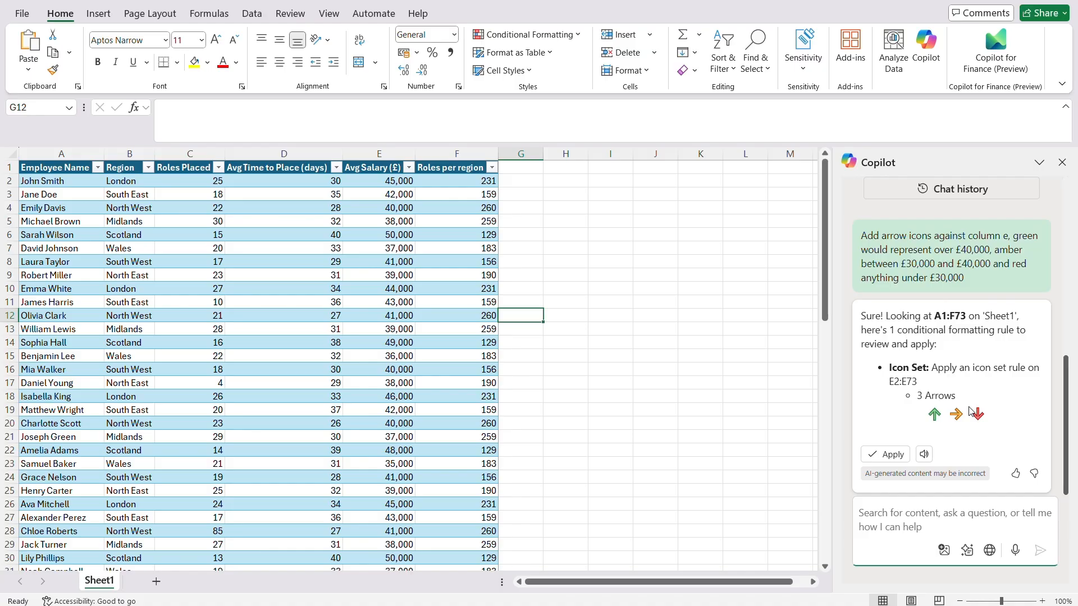
Apply the 3 Arrows icon set to Avg Salary (E2:E73), then check the arrows, starting with the 50,000 salary.
left_click(892, 455)
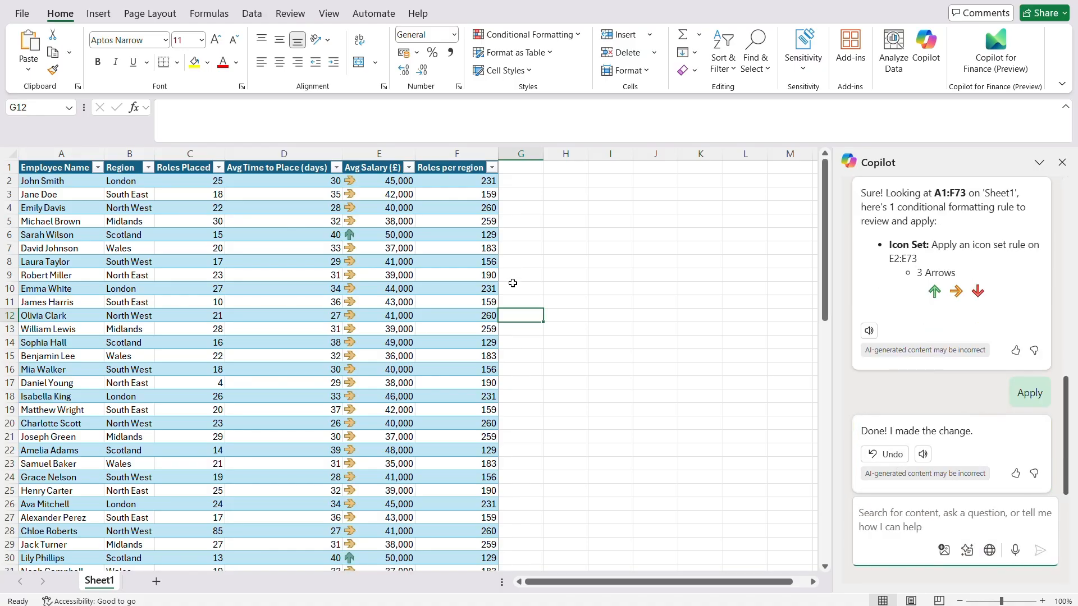
left_click(367, 237)
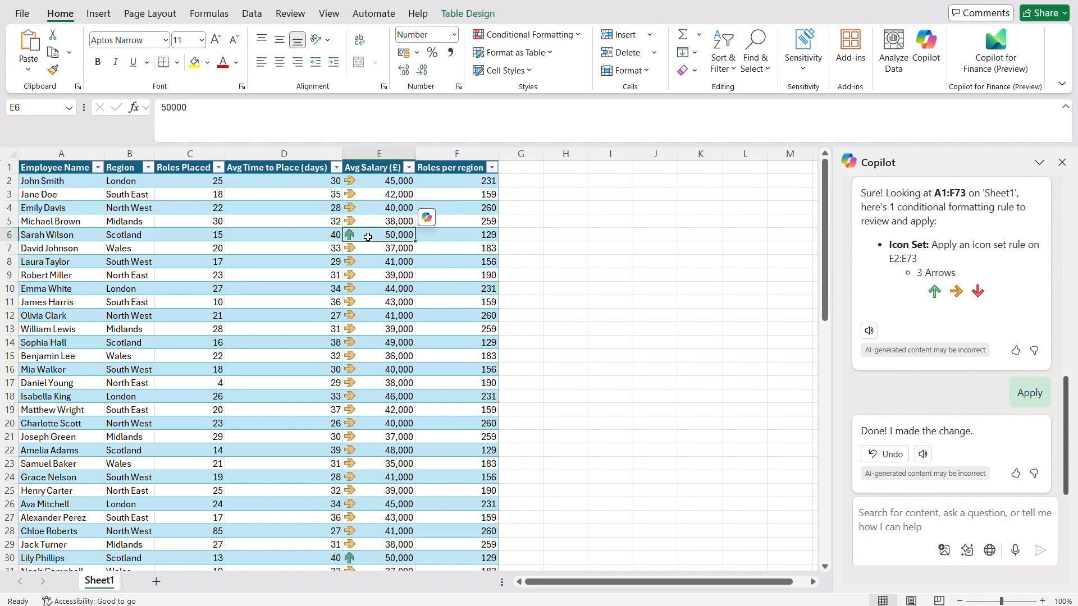
scroll(418, 225, "down", 4)
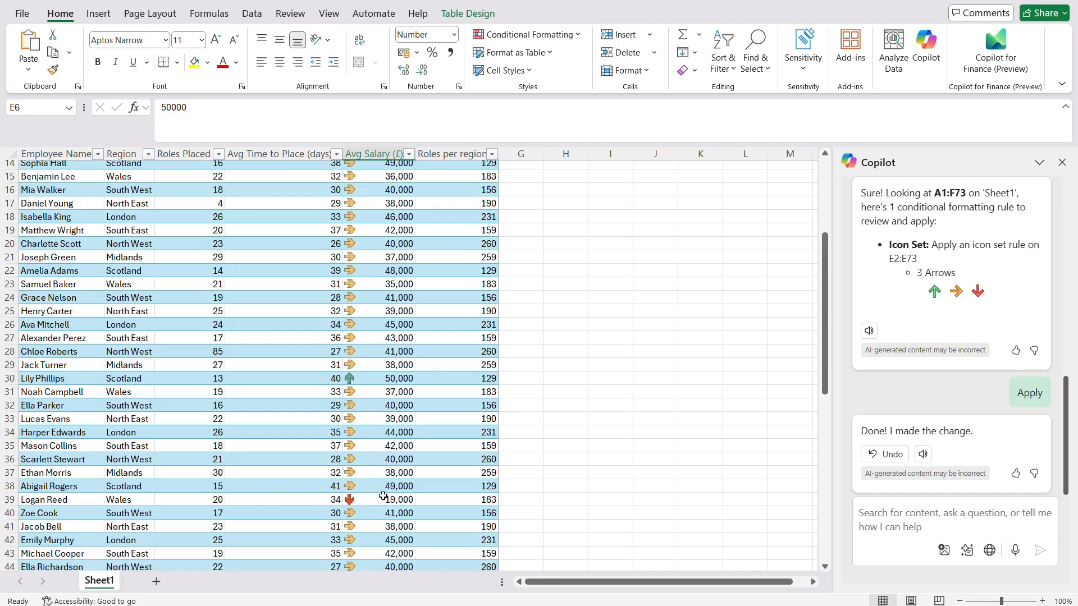
scroll(384, 496, "down", 4)
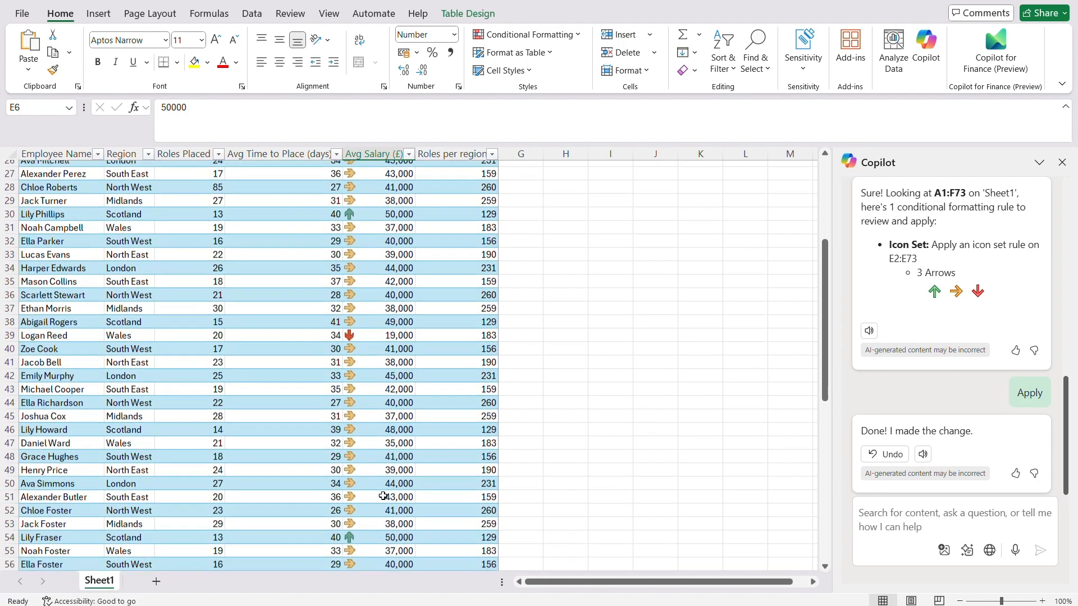
scroll(383, 497, "down", 3)
scroll(383, 497, "up", 12)
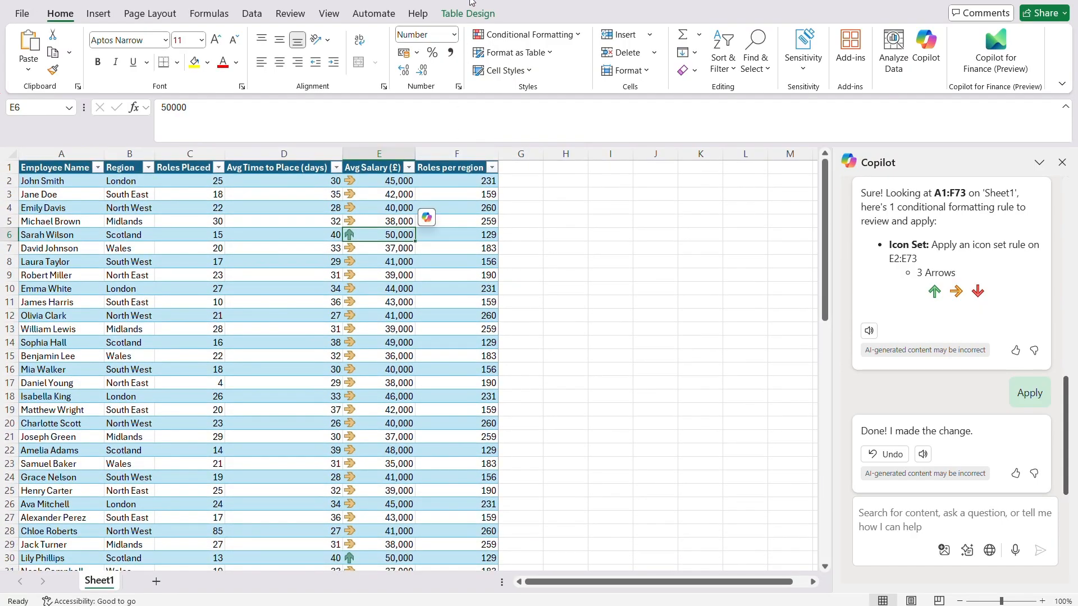
Have Copilot shade the Roles per region values in column F on a red-white-green colour scale.
left_click(912, 517)
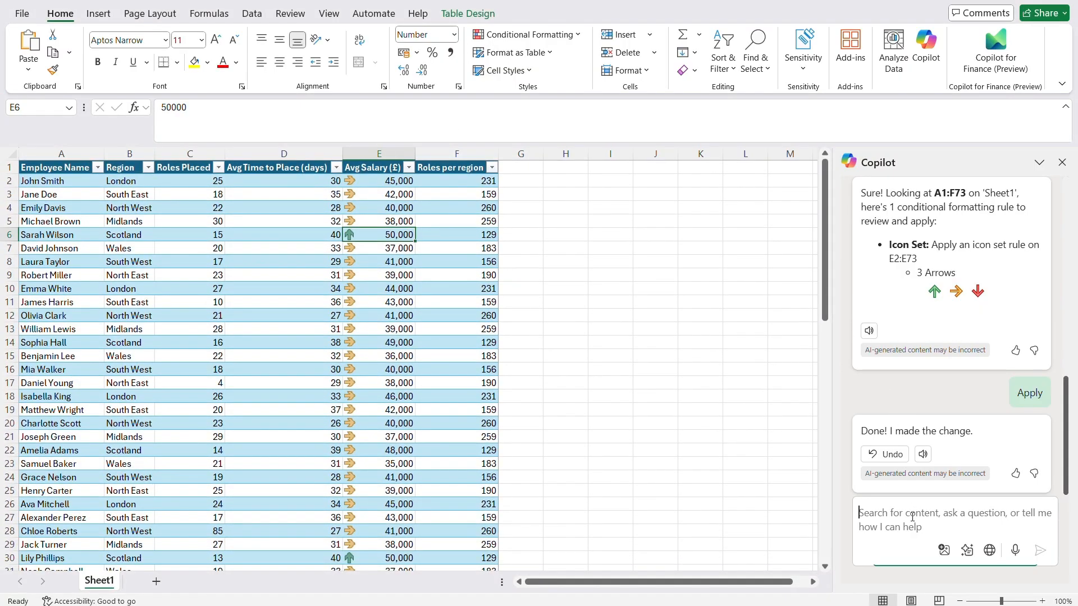
type("highlight cells in a colour system against column f")
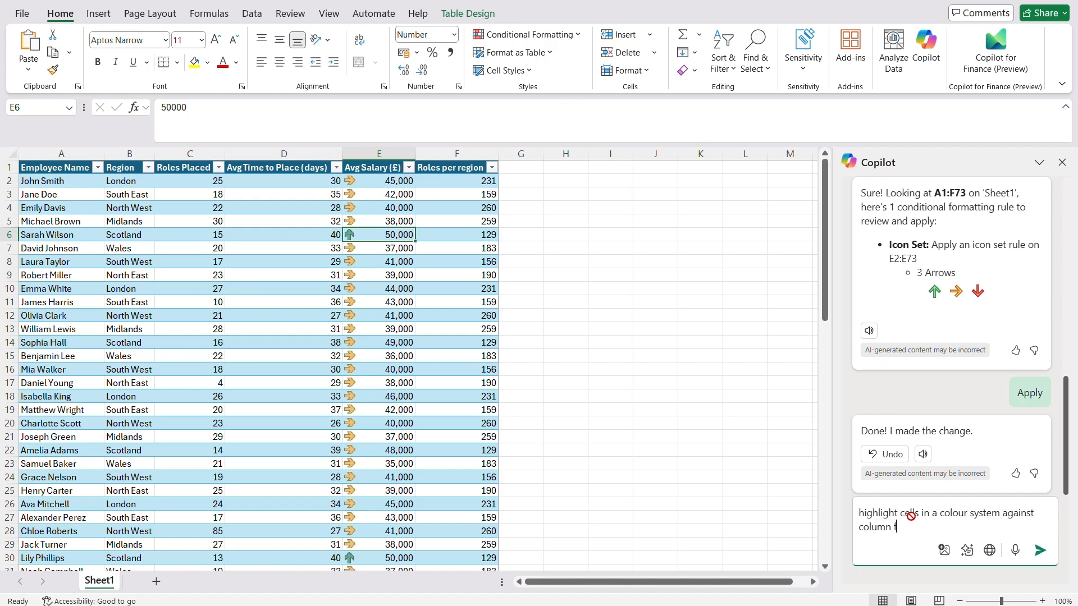
key("Return")
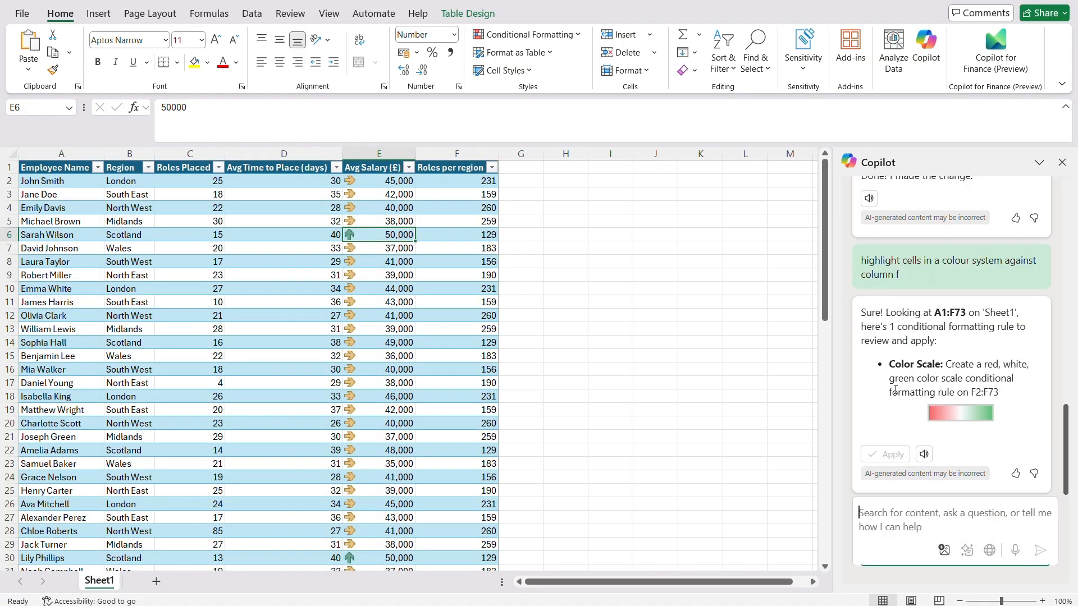
left_click(885, 455)
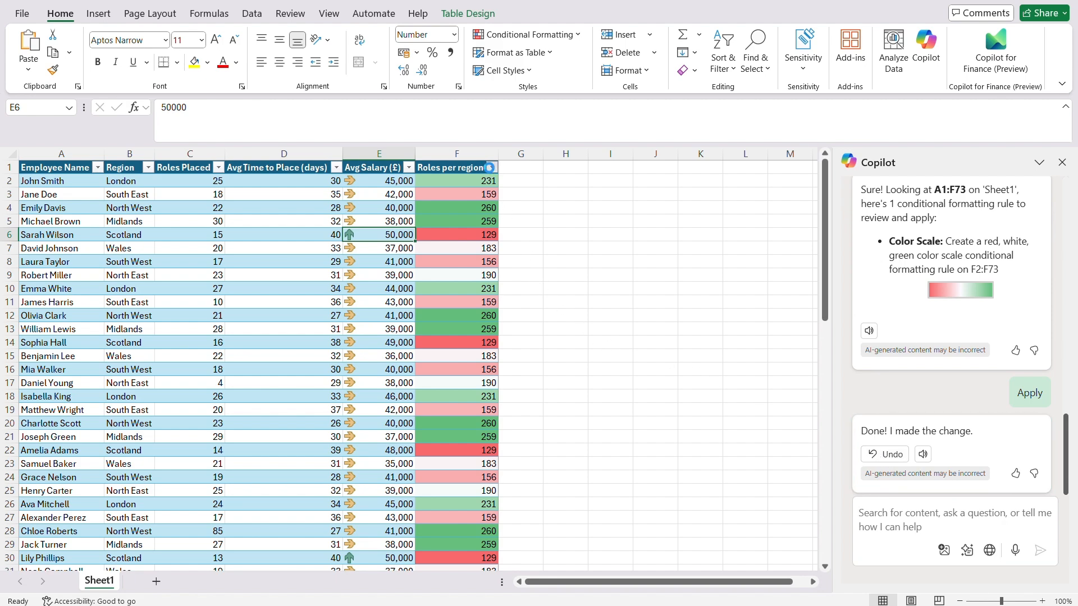
Sort the table by Roles per region, largest to smallest, and review the reordered rows.
left_click(492, 168)
left_click(440, 206)
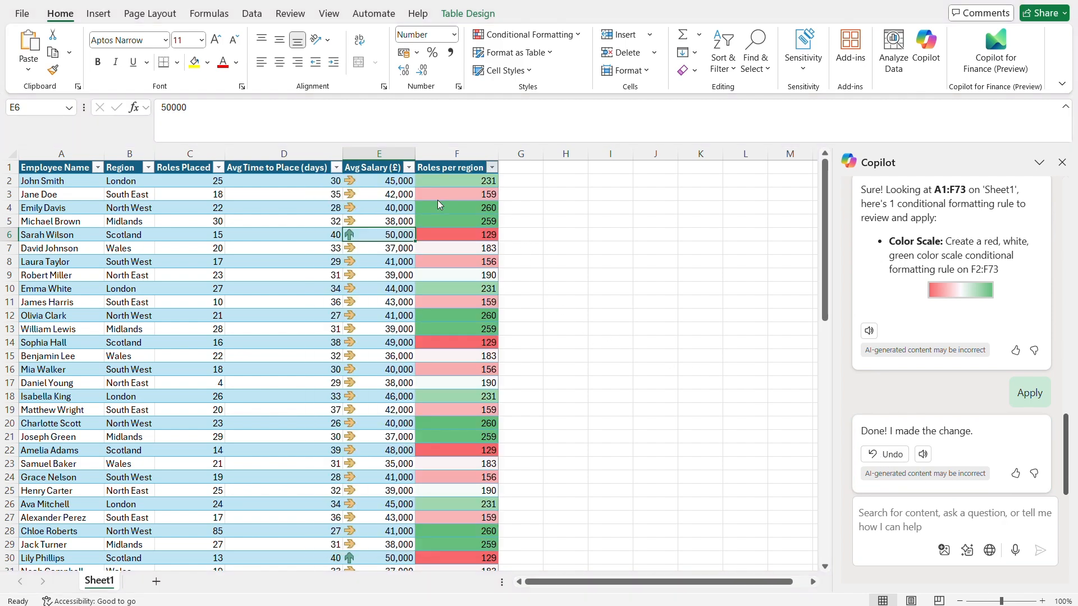
scroll(467, 271, "down", 2)
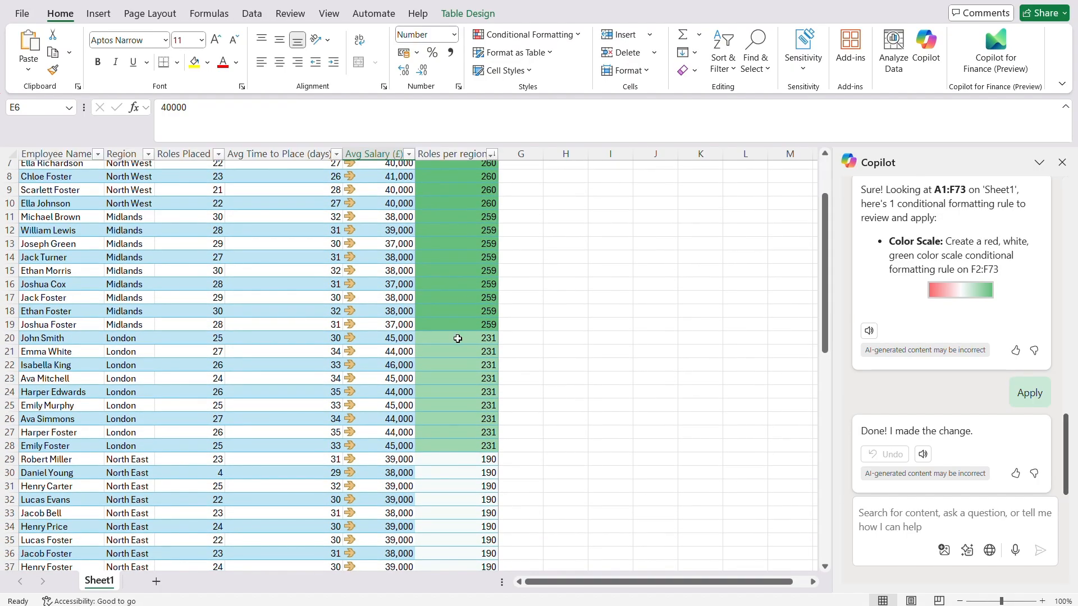
scroll(457, 338, "down", 9)
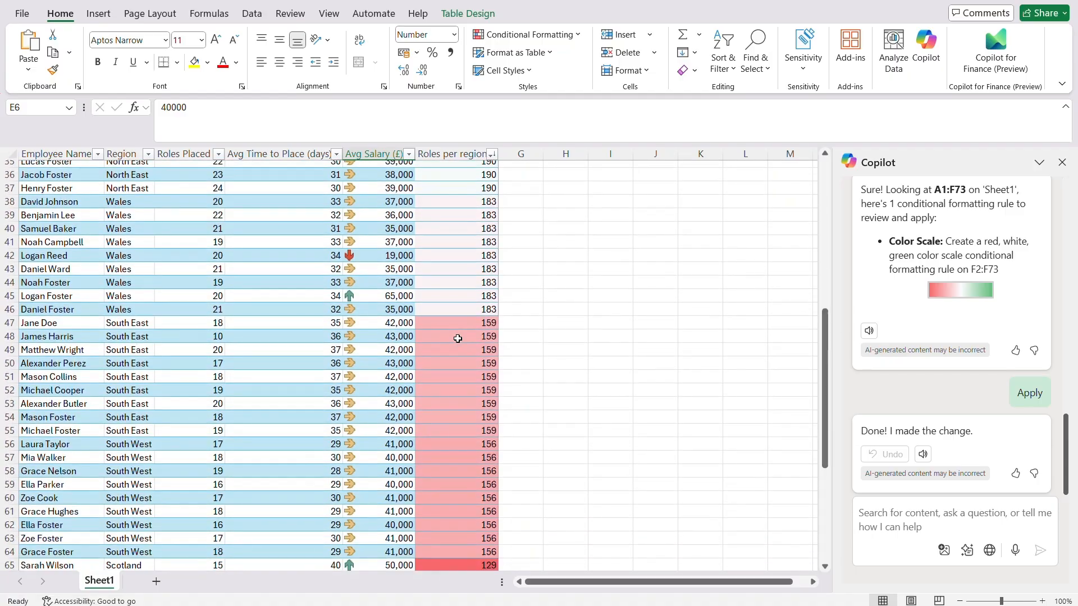
scroll(458, 339, "down", 5)
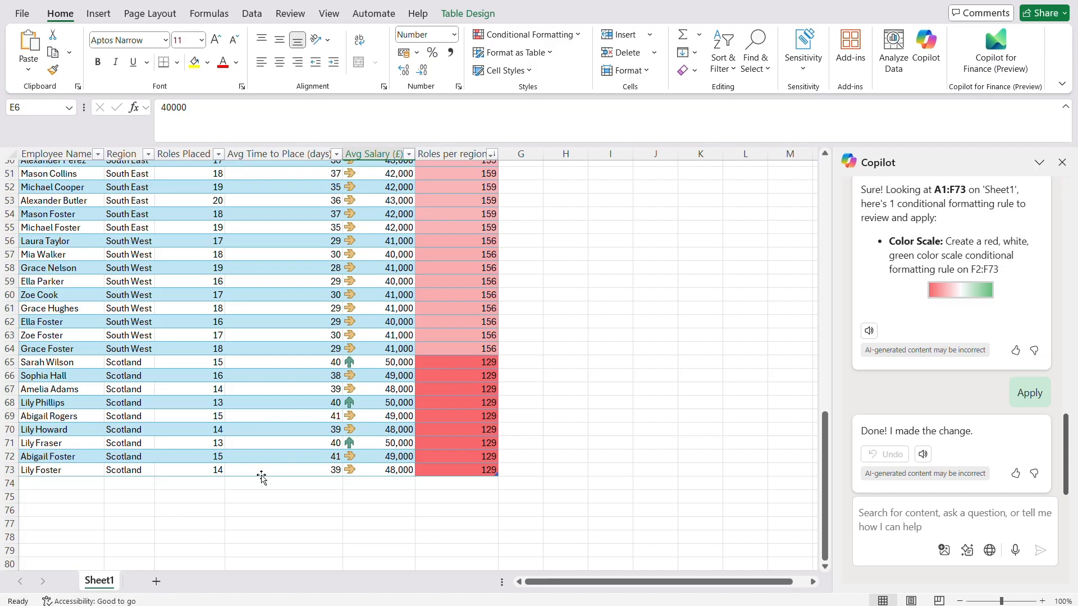
scroll(553, 453, "up", 2)
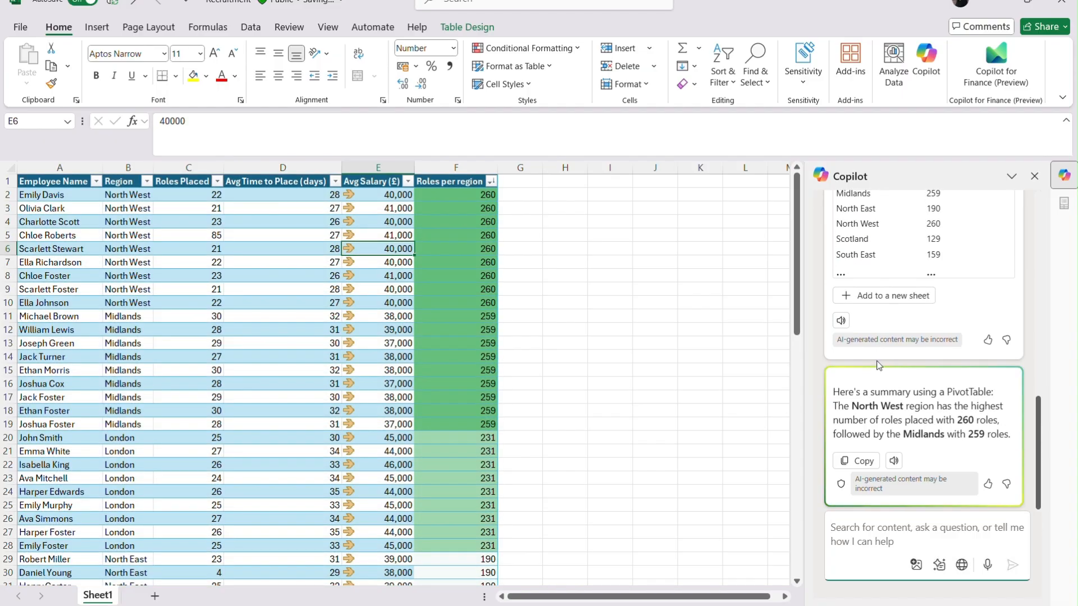
Add Copilot's roles-placed-by-region PivotTable to new Sheet4, with a Grand Total of 1567.
left_click(891, 298)
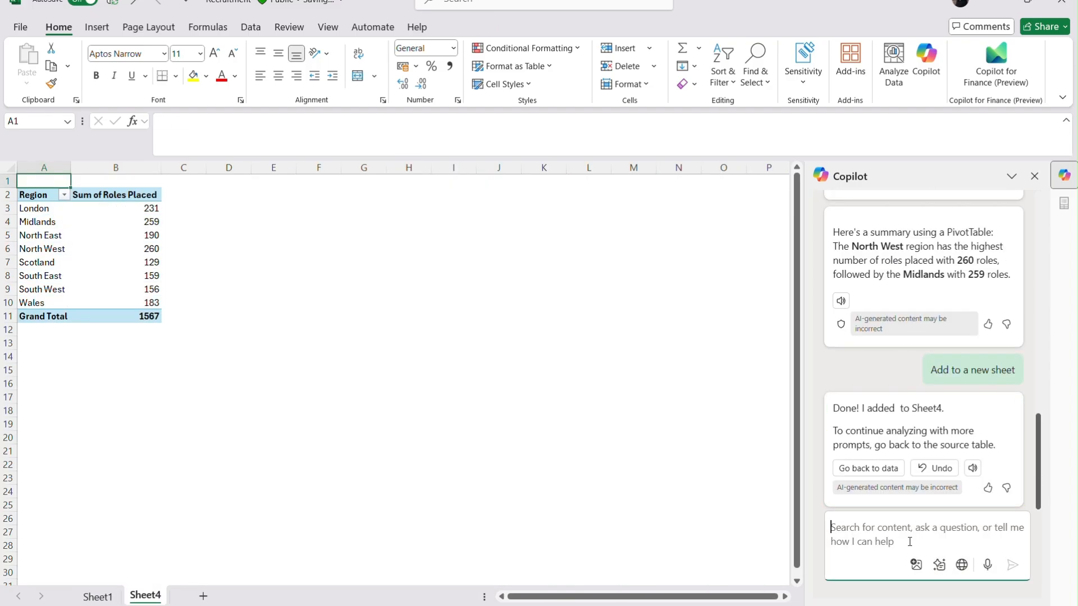
Ask Copilot to 'Create me some visual graphs' and place the roles-per-region bar PivotChart on Sheet5.
type("C")
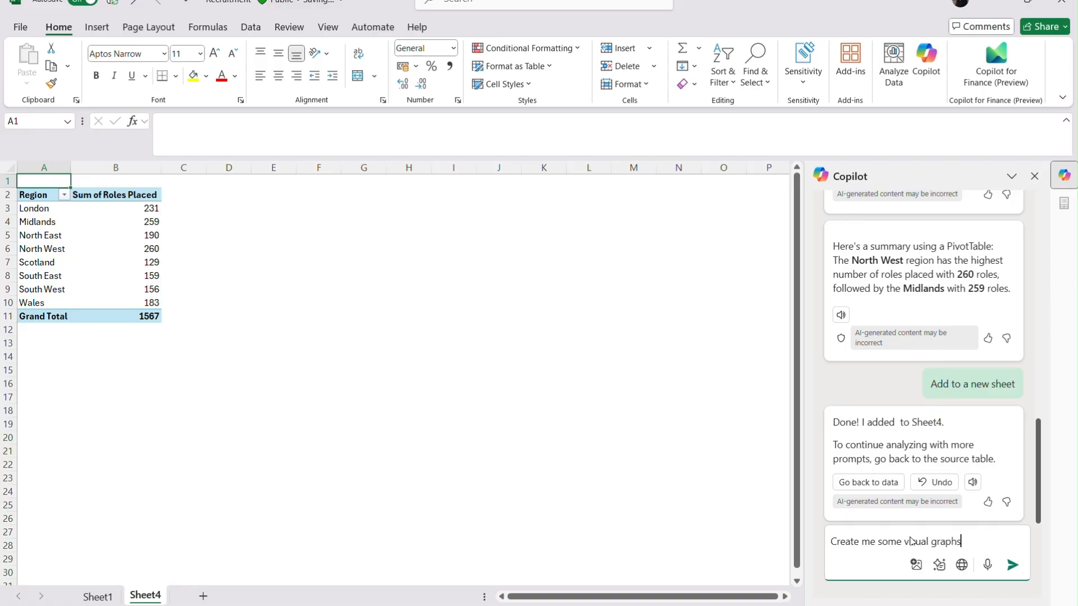
type("reate me some visual graphs")
key("Return")
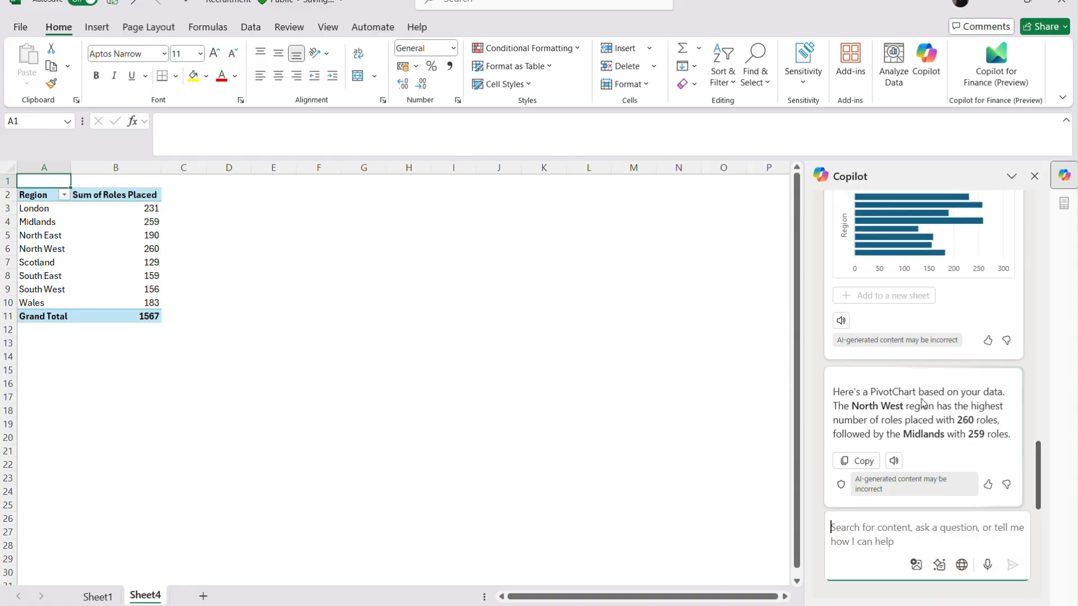
left_click(901, 297)
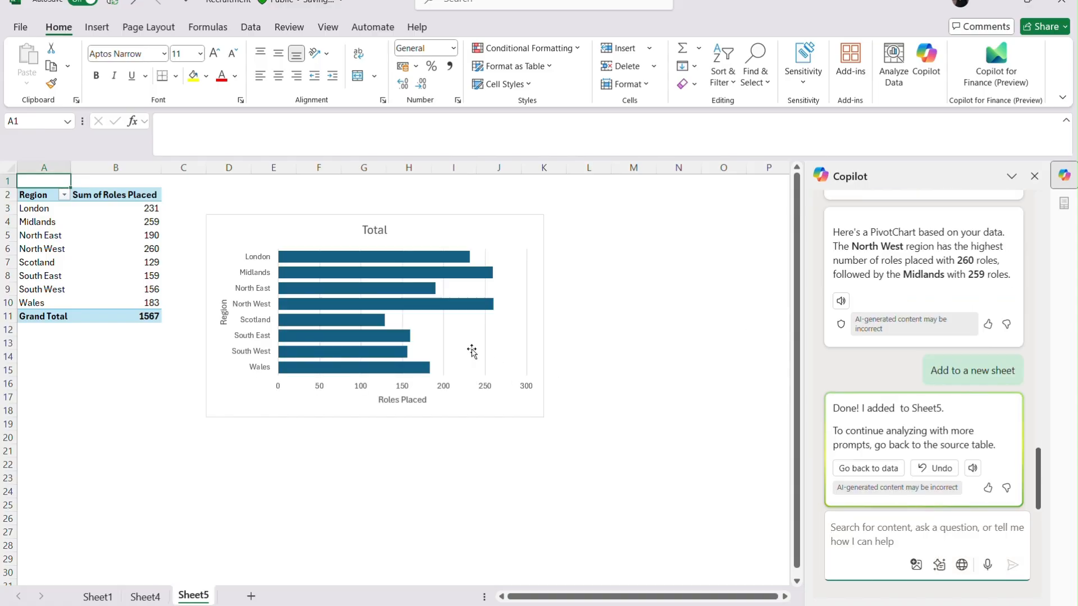
left_click(441, 331)
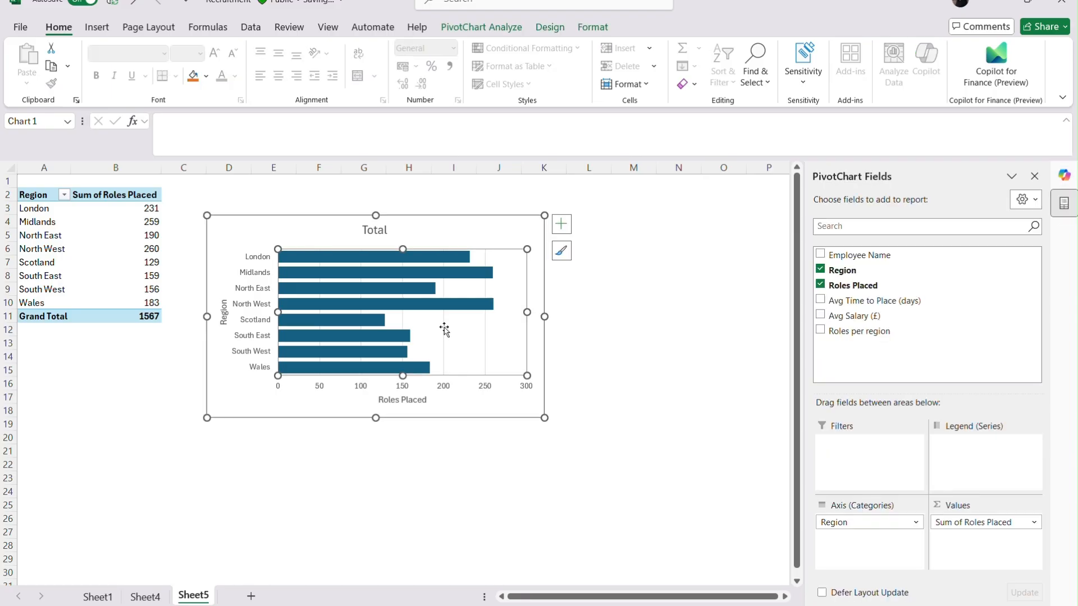
Change the Sheet5 PivotChart's value from Roles Placed to Avg Salary (£).
left_click(823, 286)
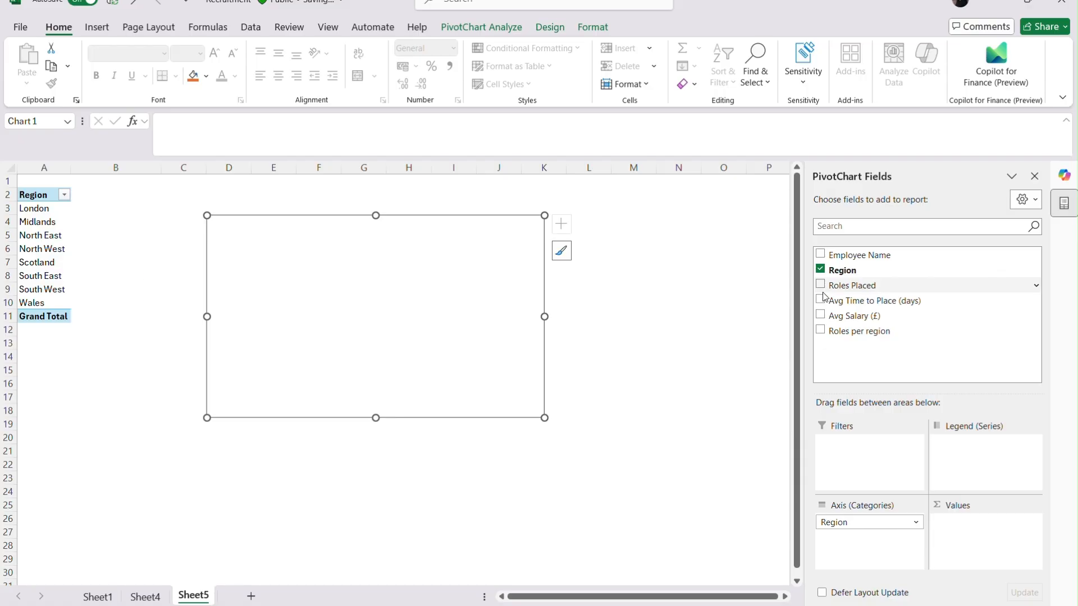
left_click(821, 316)
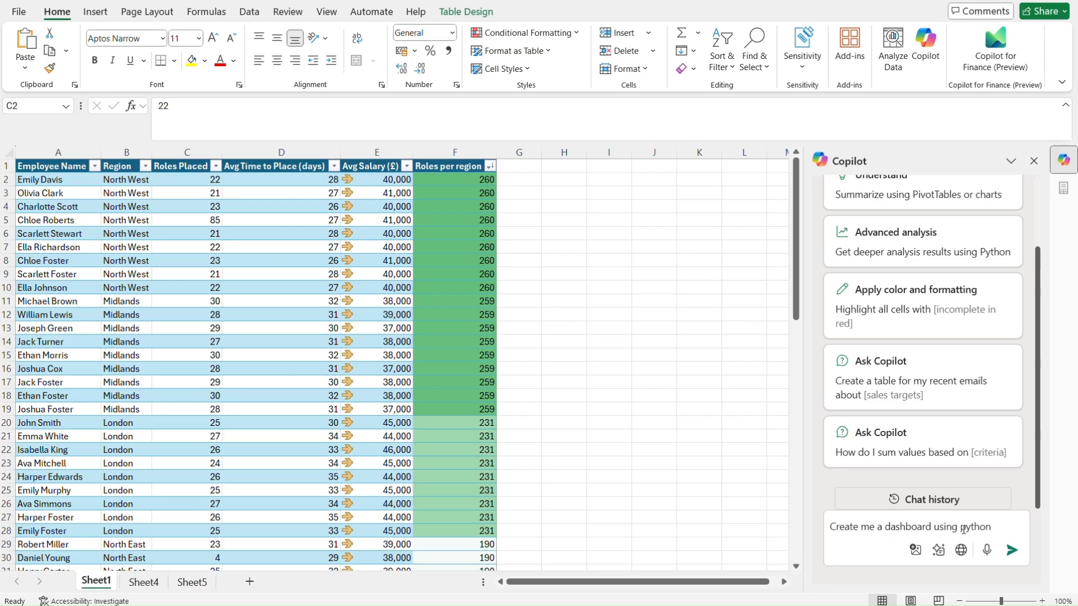
Send 'Create me a dashboard using python' to Copilot and start its advanced analysis.
left_click(1011, 552)
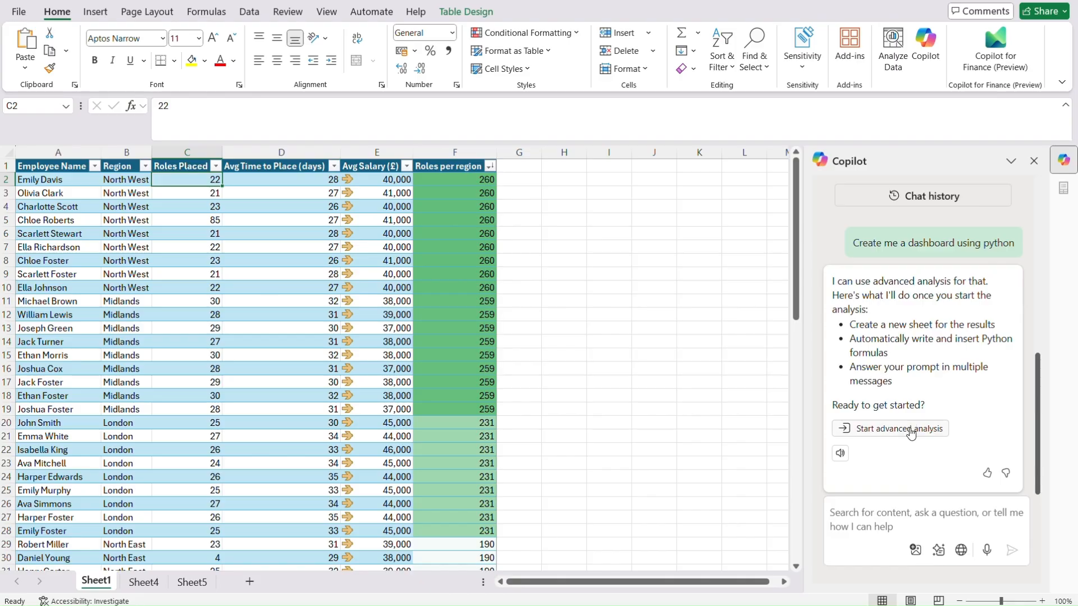
left_click(910, 429)
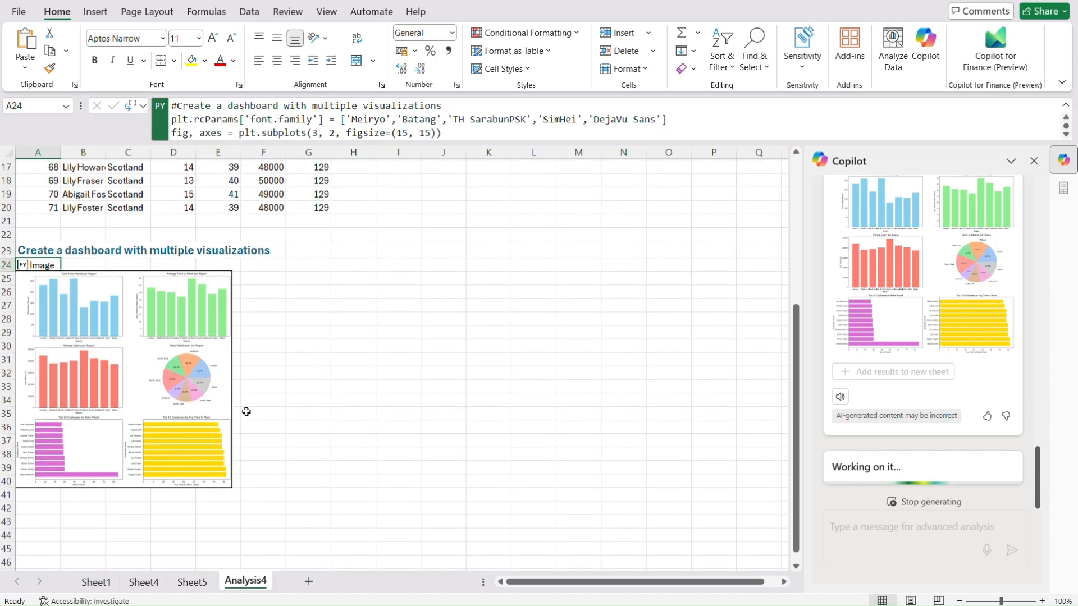
Widen the six-chart Python dashboard image on Analysis4 to nearly full screen width.
left_click(246, 412)
left_click_drag(231, 271, 797, 278)
scroll(613, 427, "up", 5)
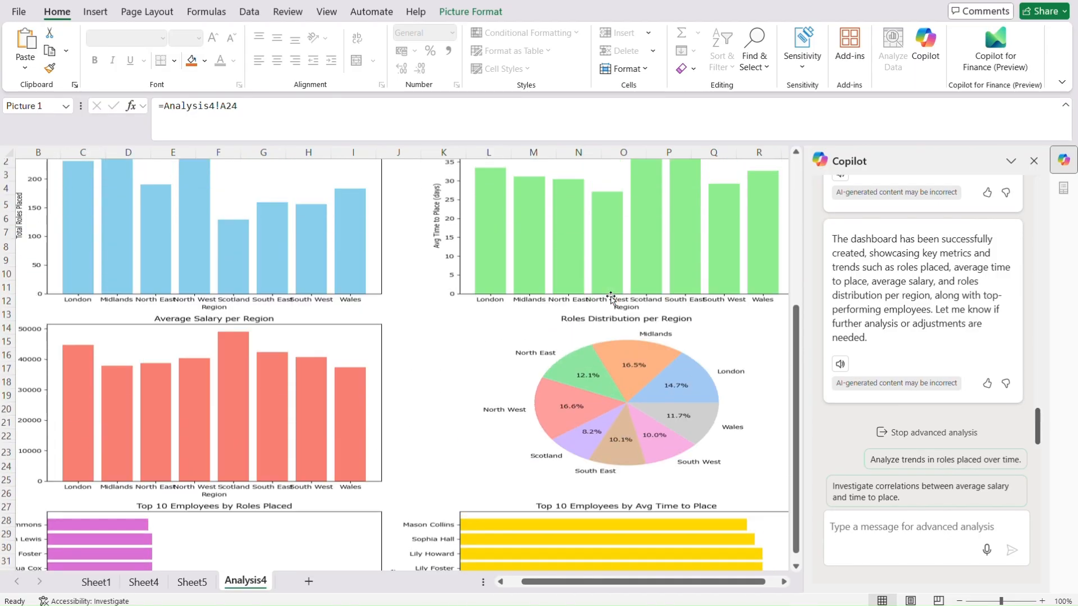
scroll(612, 298, "up", 1)
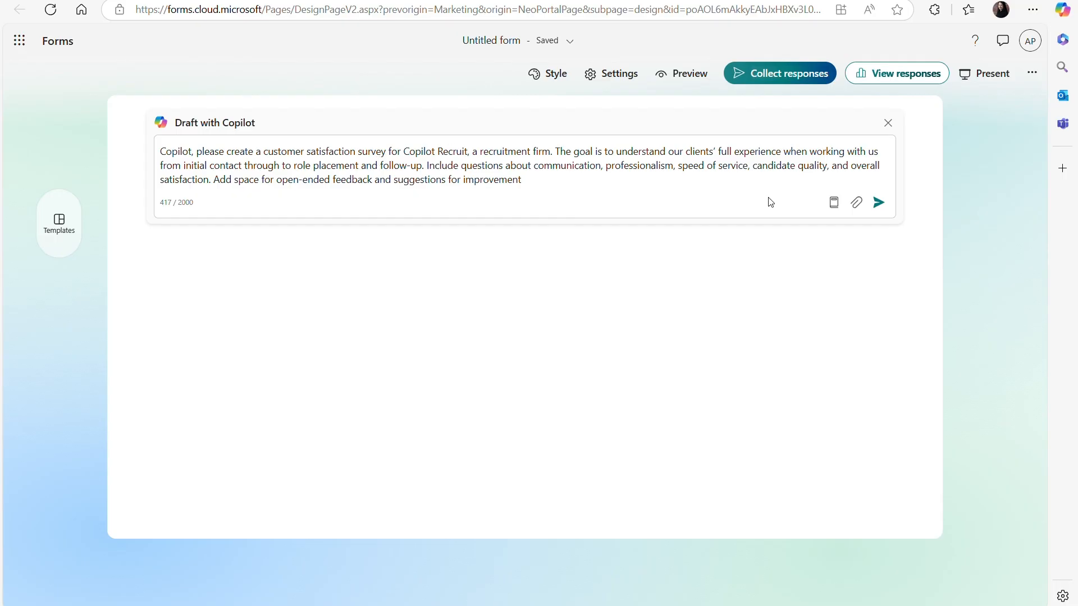
Submit the Copilot Recruit survey description and keep the drafted Customer Satisfaction Survey.
left_click(889, 209)
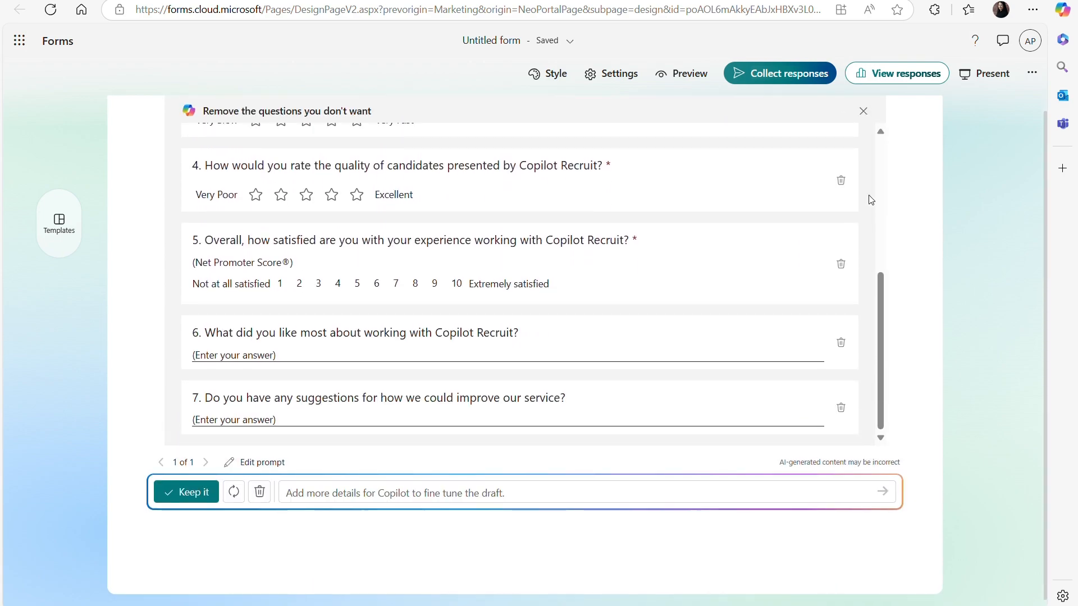
left_click(195, 498)
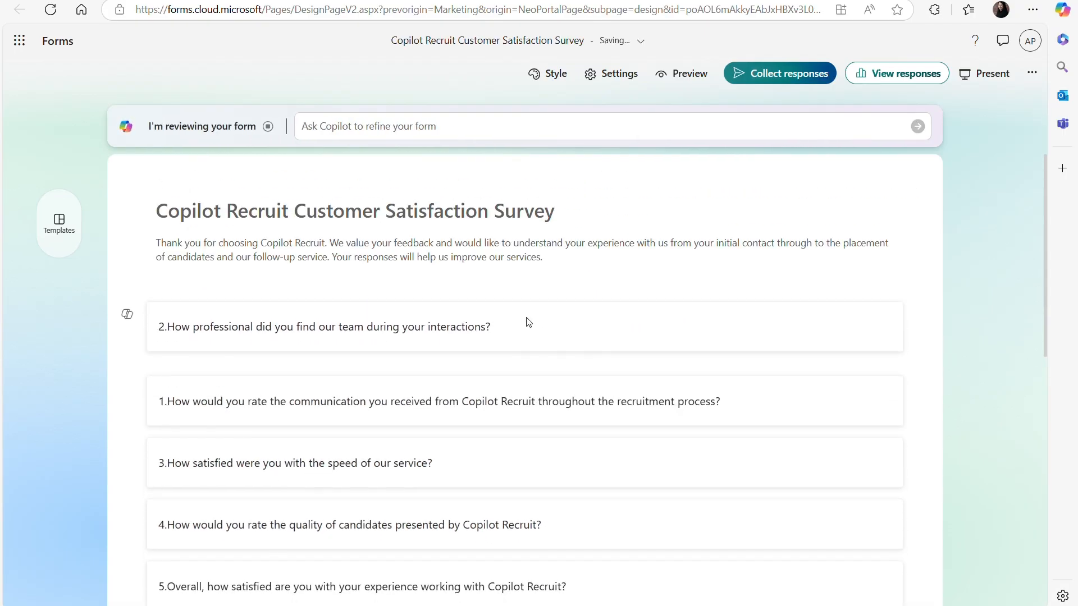
Move the professionalism question below the communication question.
left_click_drag(528, 310, 512, 389)
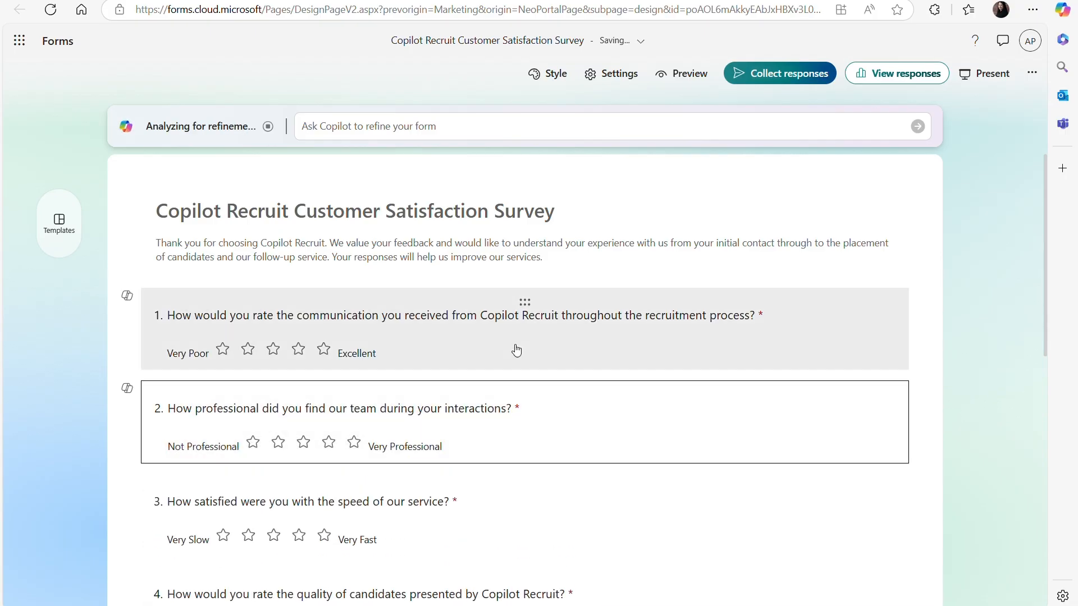
scroll(513, 349, "down", 3)
scroll(516, 351, "down", 2)
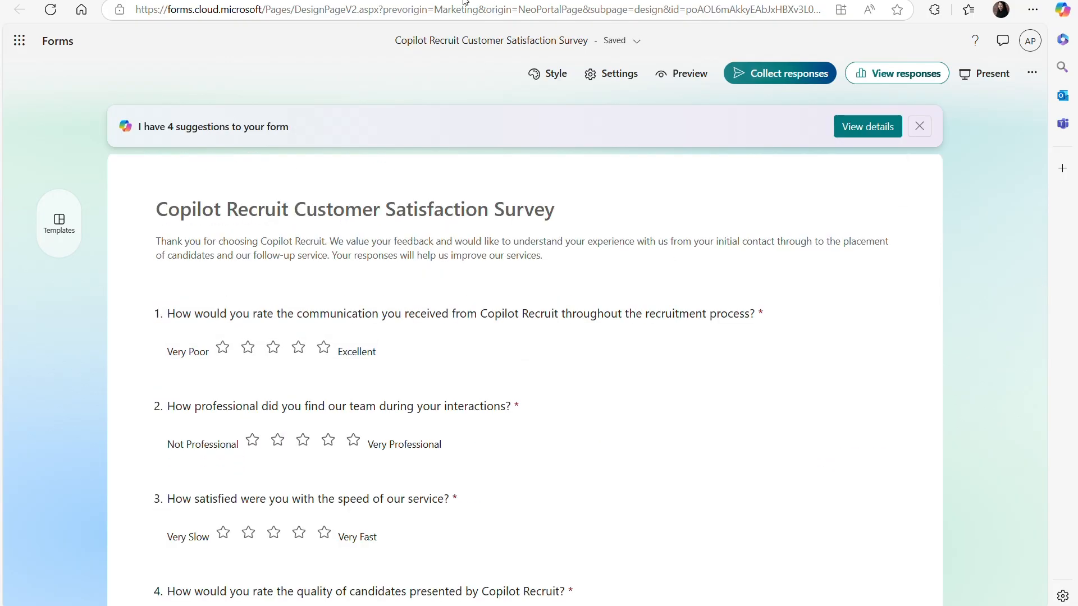
Open the survey title and question 1 to review its rating options.
left_click(462, 208)
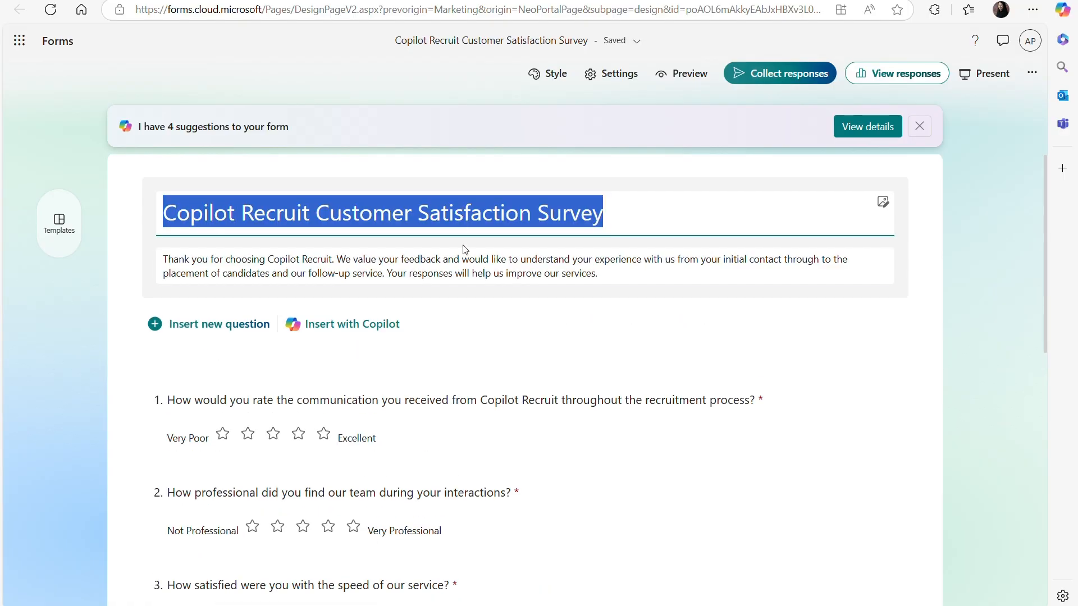
left_click(408, 394)
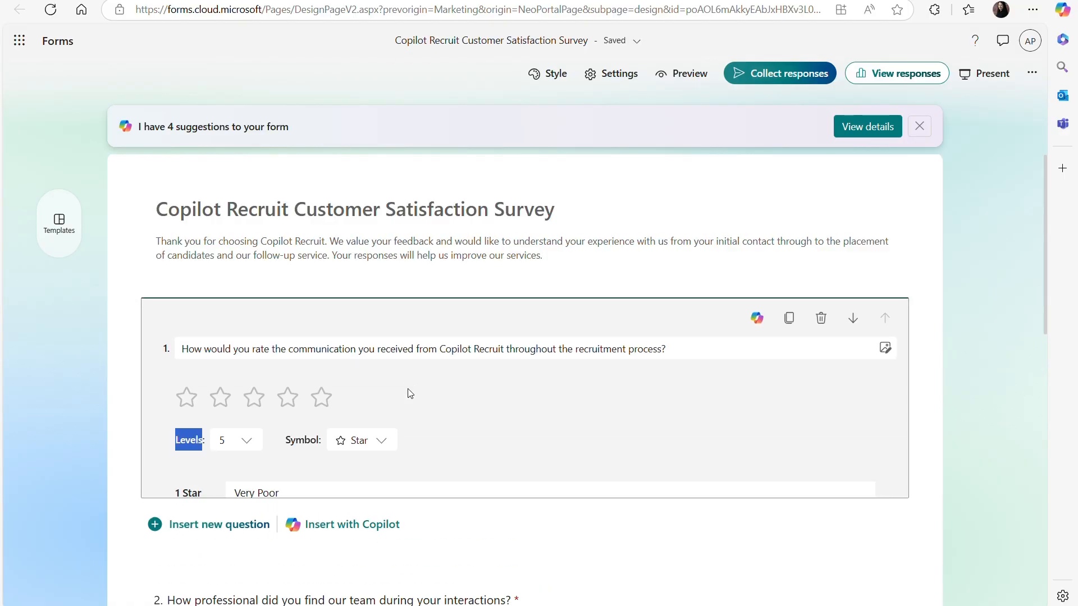
scroll(481, 428, "down", 2)
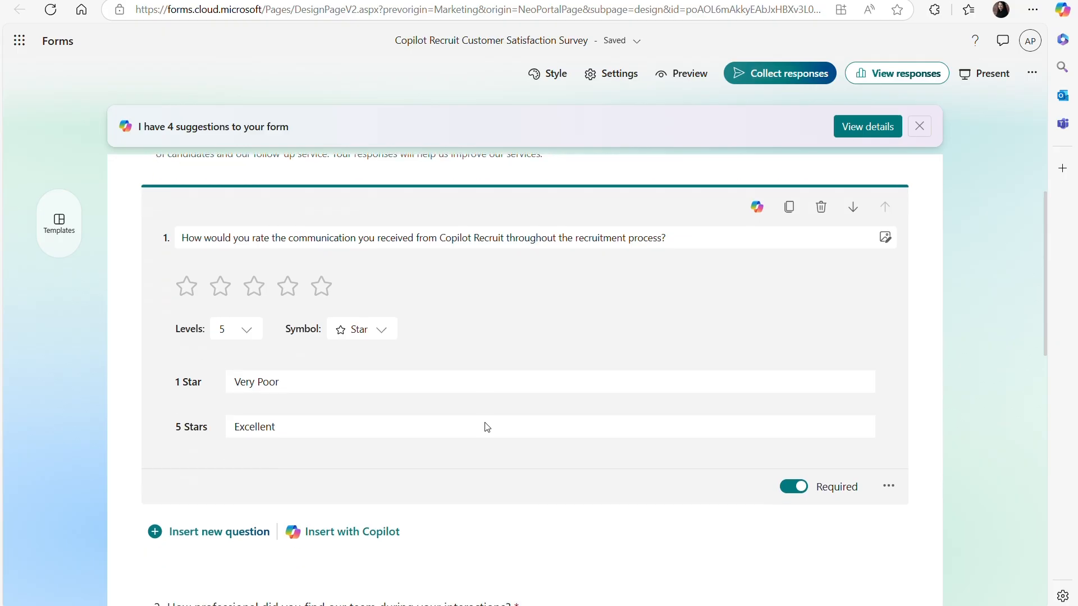
scroll(487, 427, "down", 2)
scroll(486, 427, "up", 3)
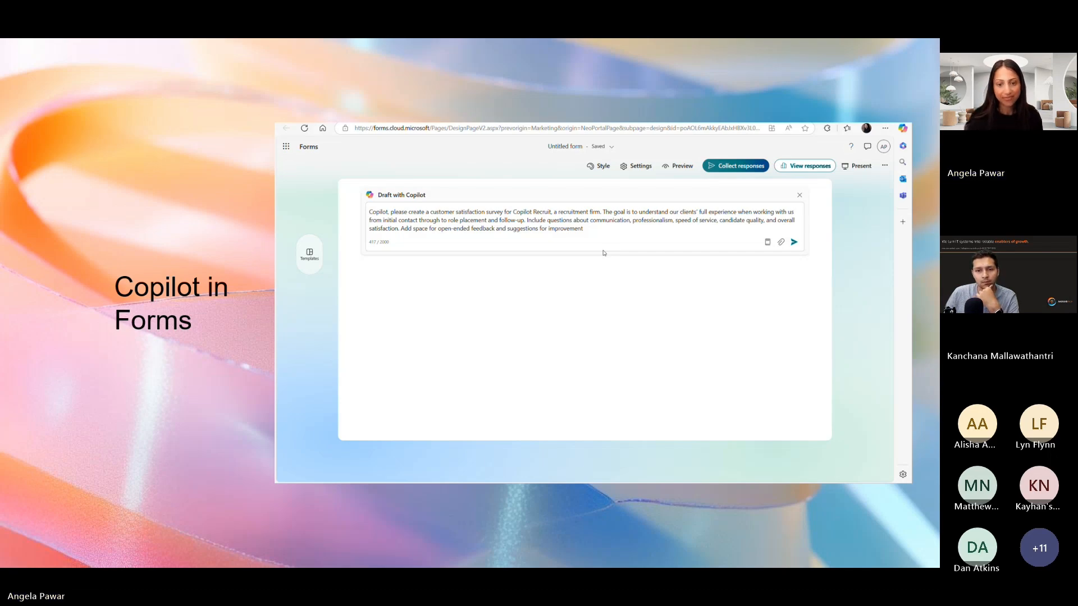
Advance the shared presentation to the Copilot in Loop slide.
key("Right")
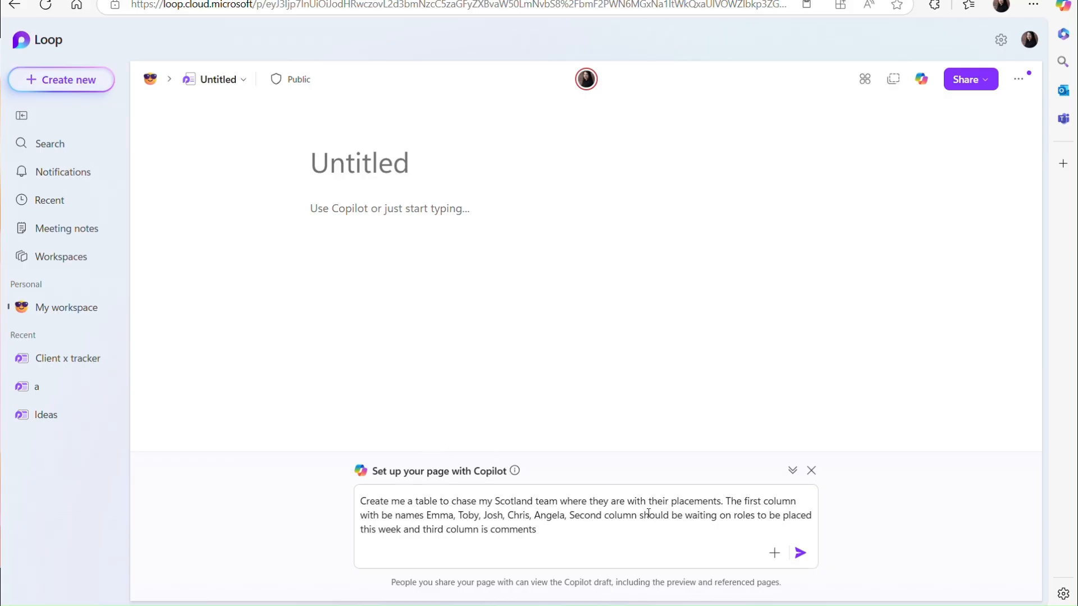
Generate the Scotland Team Placements table page, then choose Rewrite with Copilot on its table block.
left_click(801, 554)
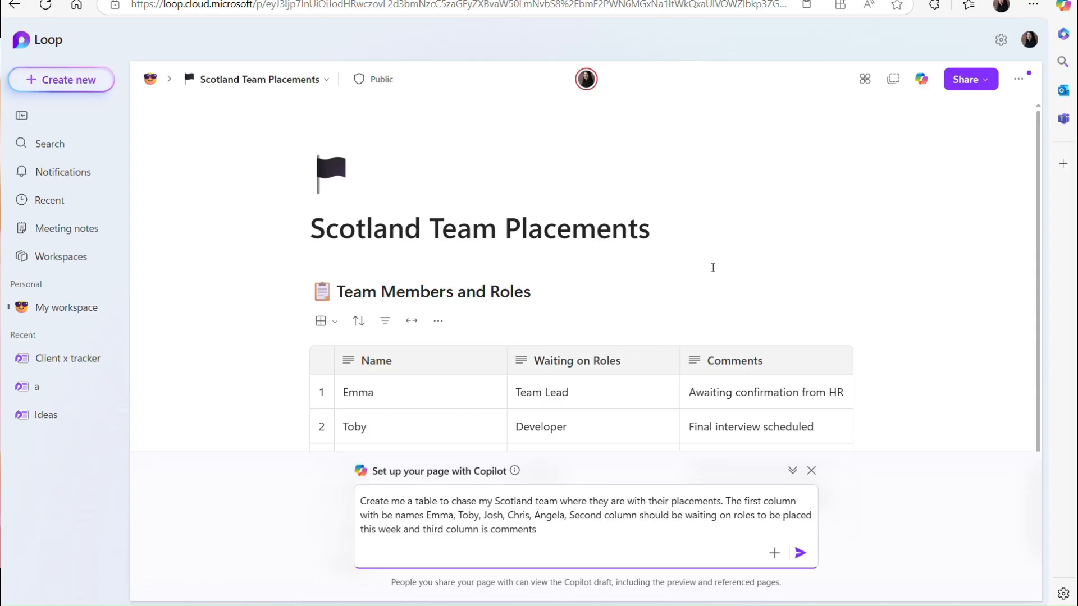
scroll(713, 268, "down", 1)
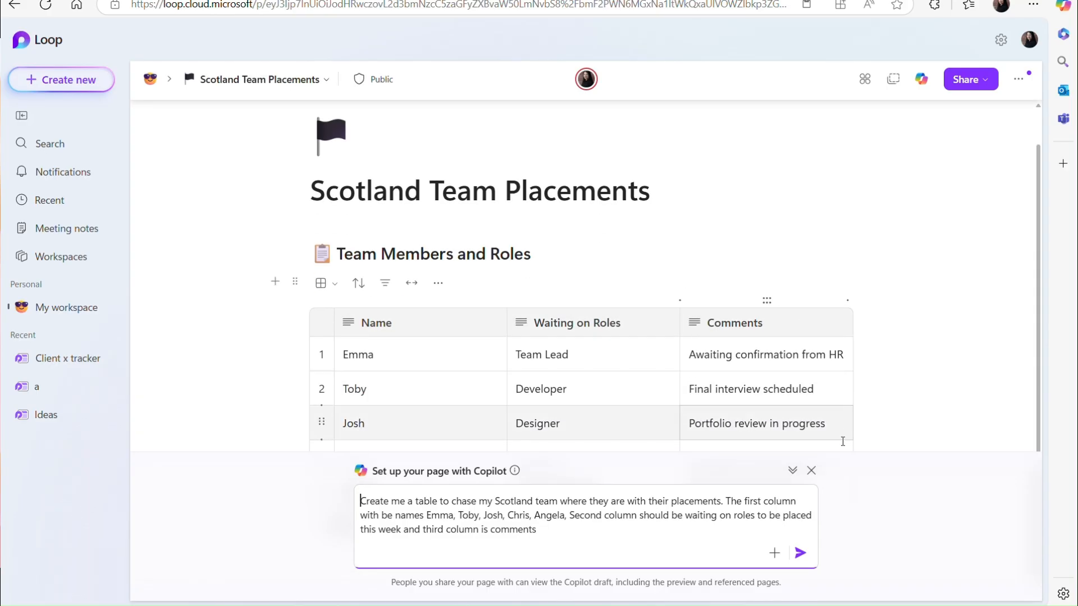
left_click(790, 476)
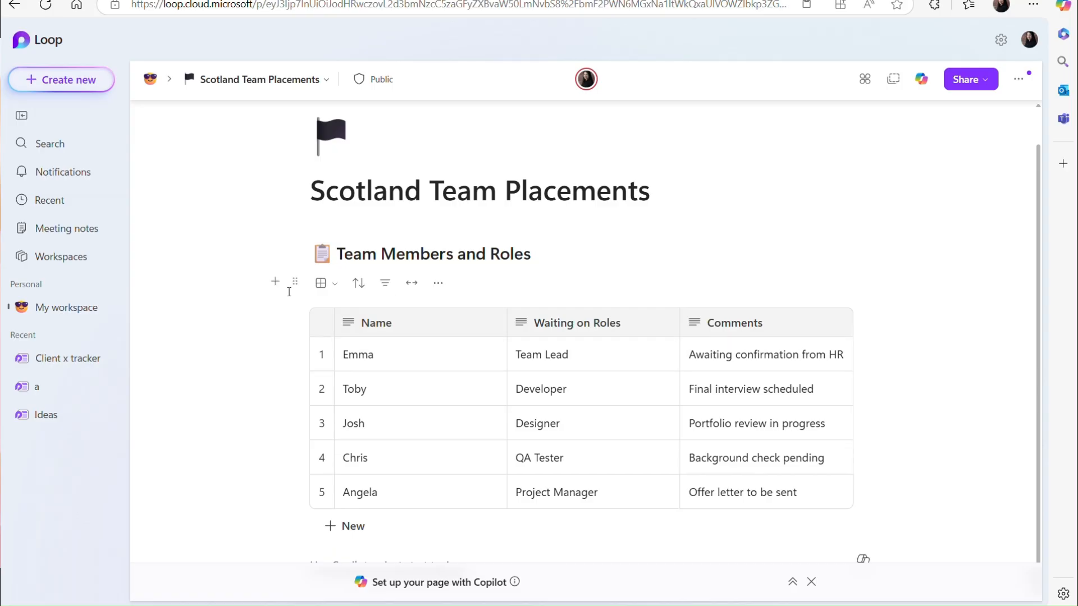
left_click(296, 283)
left_click(327, 372)
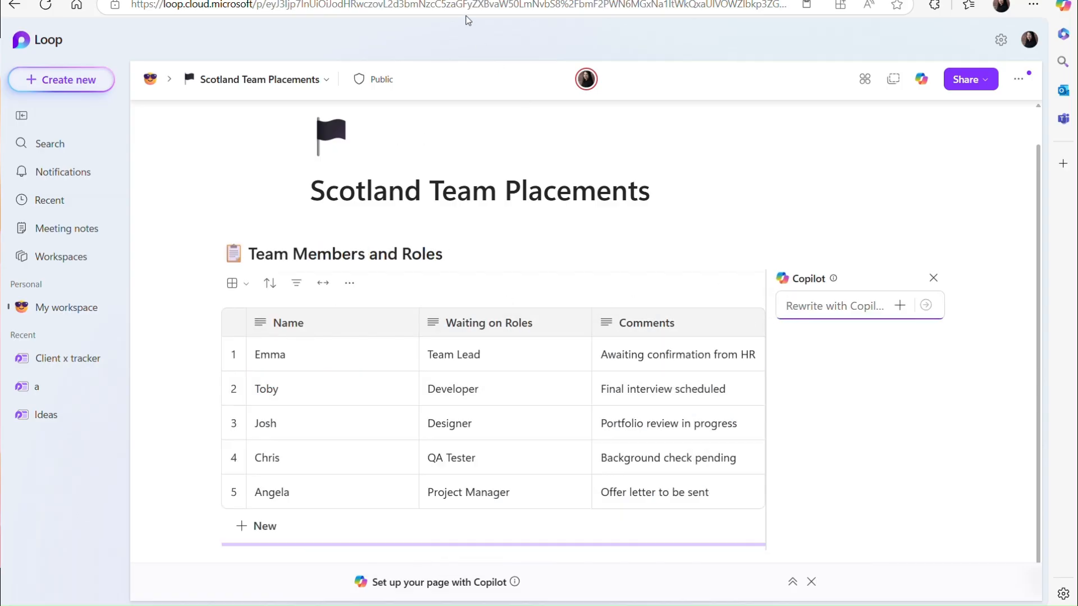
Rewrite the table to empty Waiting on Roles and Comments, then copy it as a Loop component.
type("I didn't want the second and third column pre filled and can you add clear instructions to ensure the team completes this by end of play today")
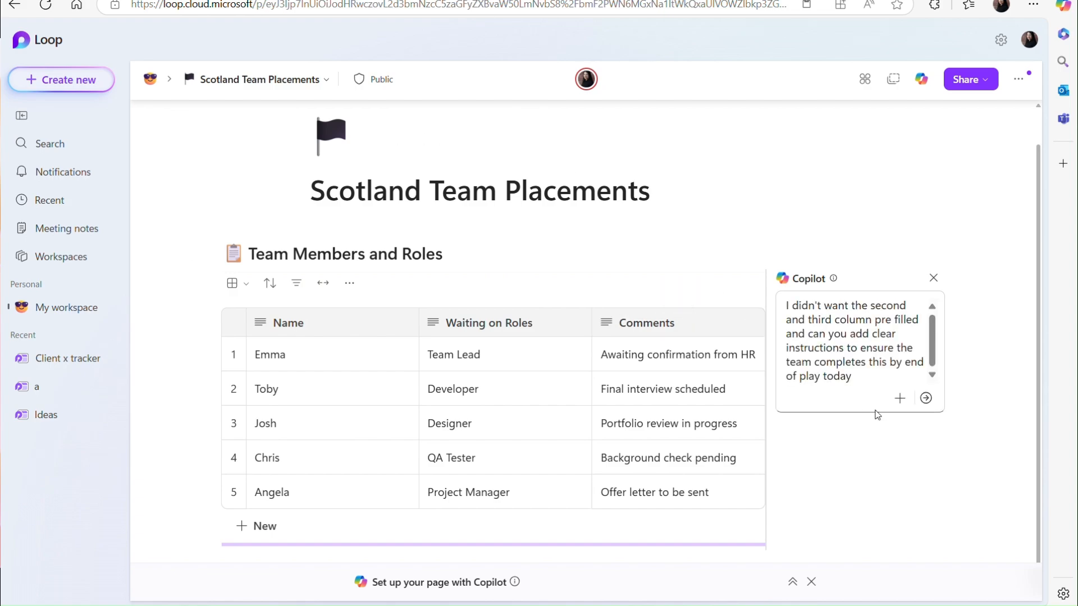
left_click(926, 398)
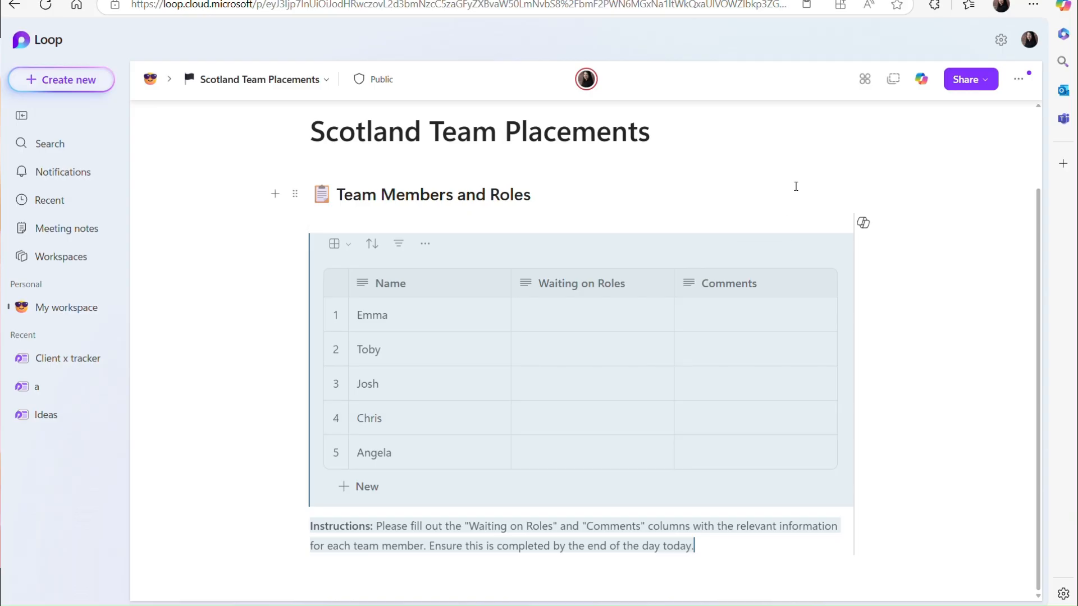
left_click(897, 82)
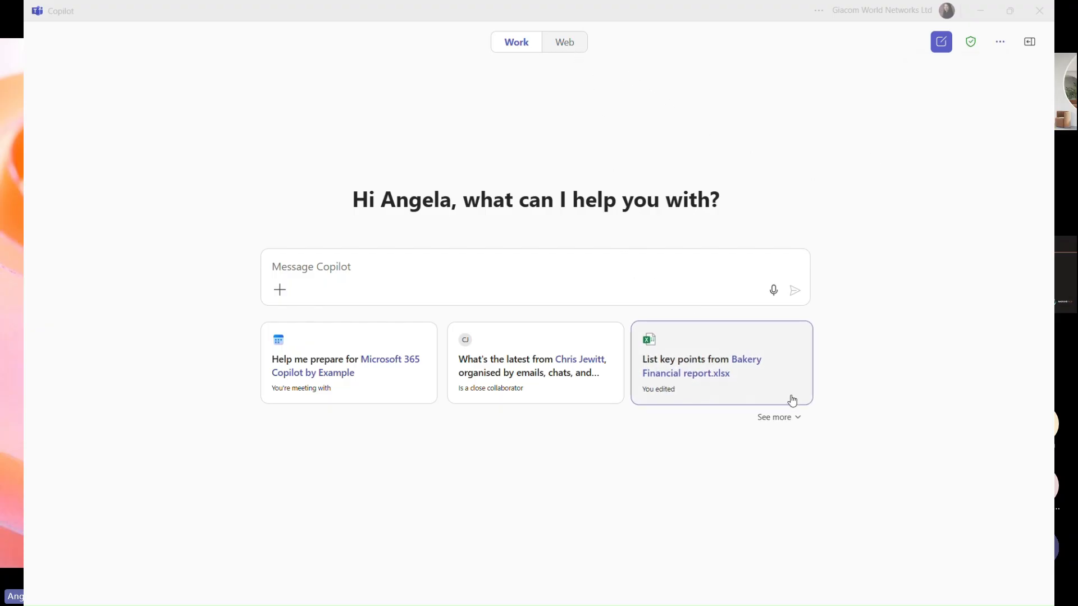
Filter the Prompt Gallery to Human Resources, save Data-driven recruiting, and load it from Your prompts.
left_click(782, 420)
scroll(786, 427, "down", 3)
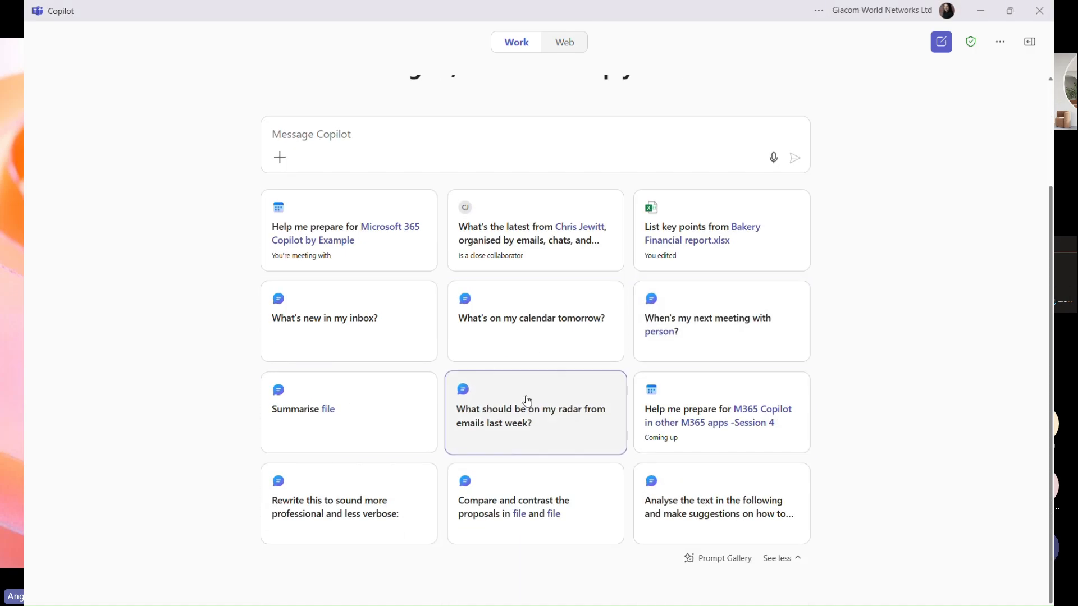
left_click(714, 560)
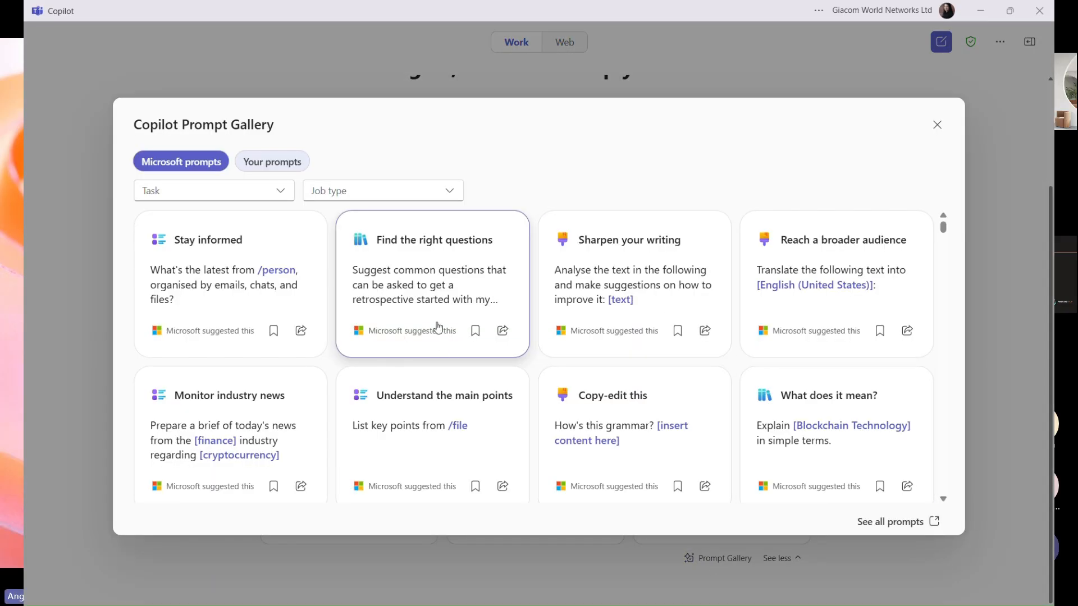
left_click(449, 192)
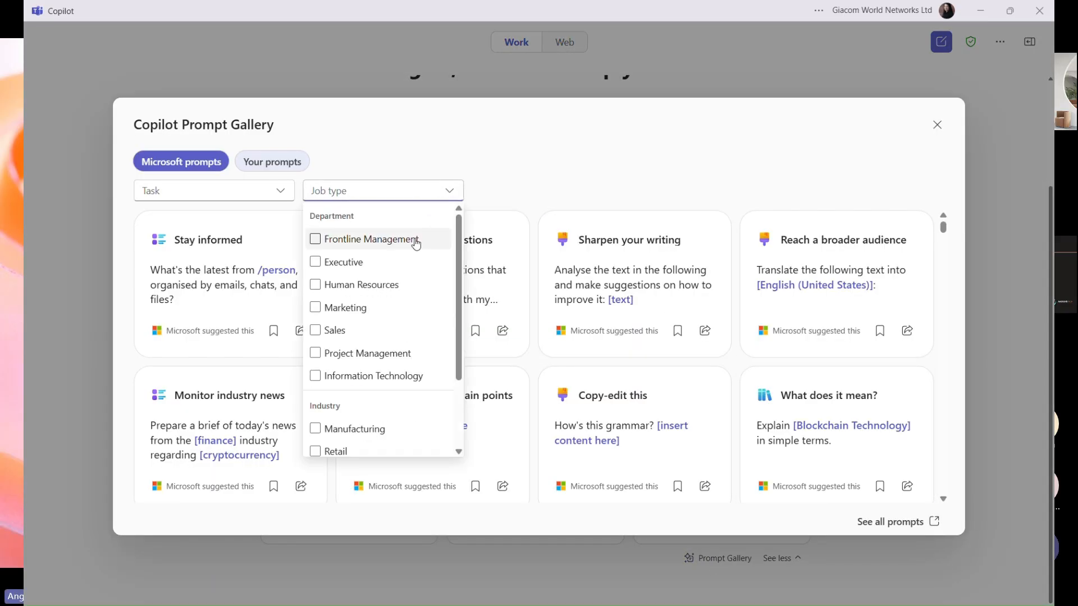
left_click(397, 283)
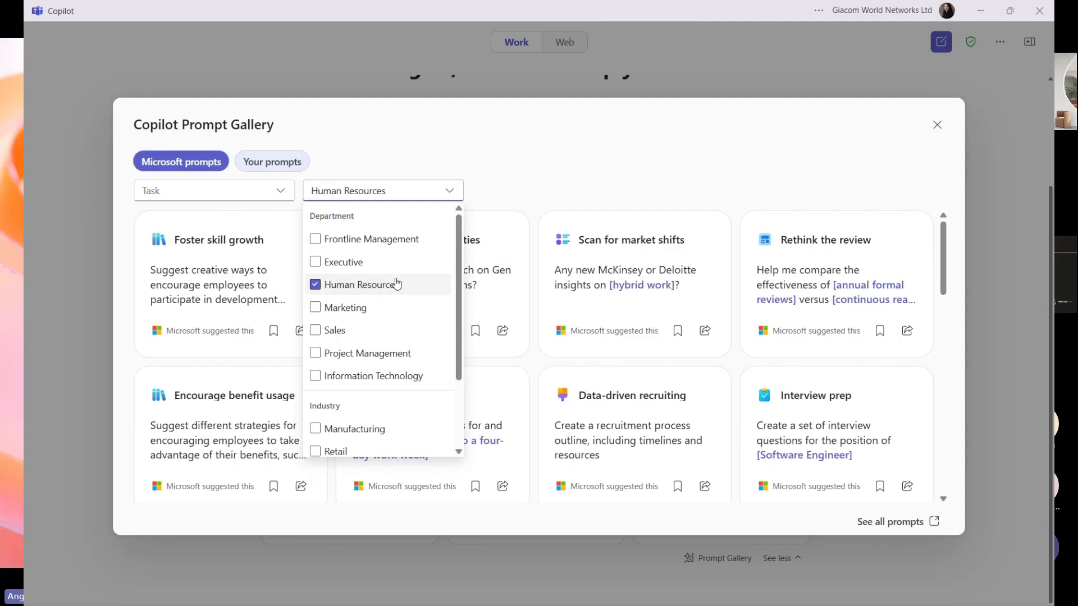
left_click(567, 189)
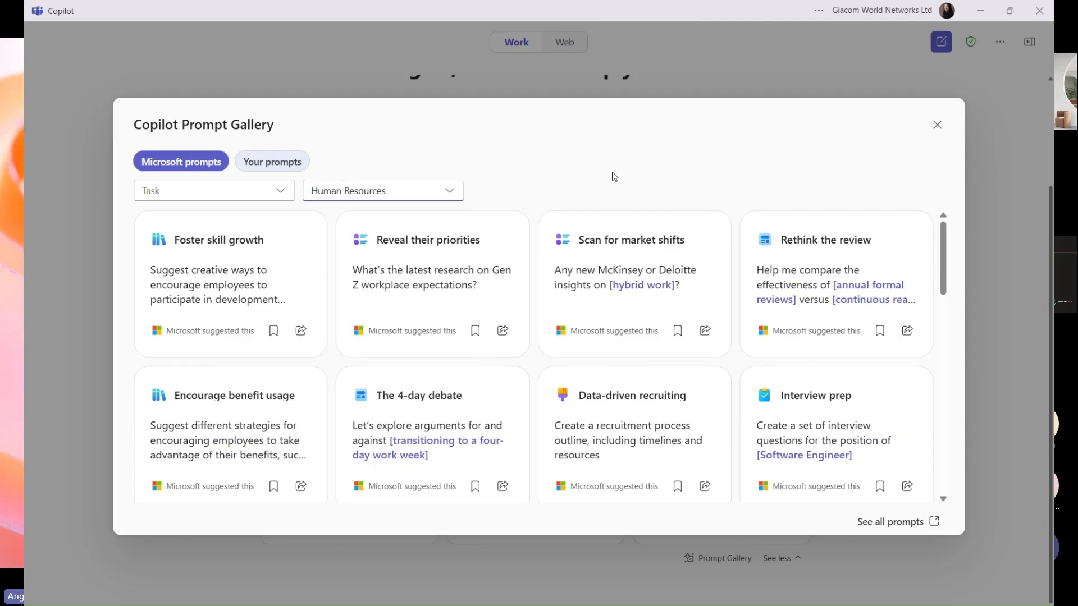
left_click(678, 487)
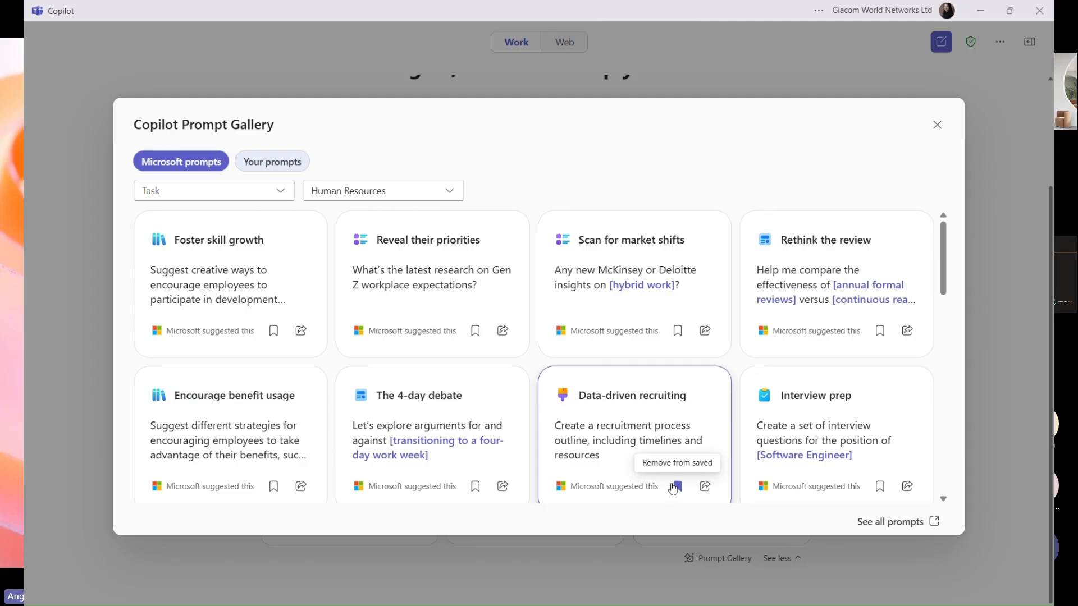
left_click(294, 165)
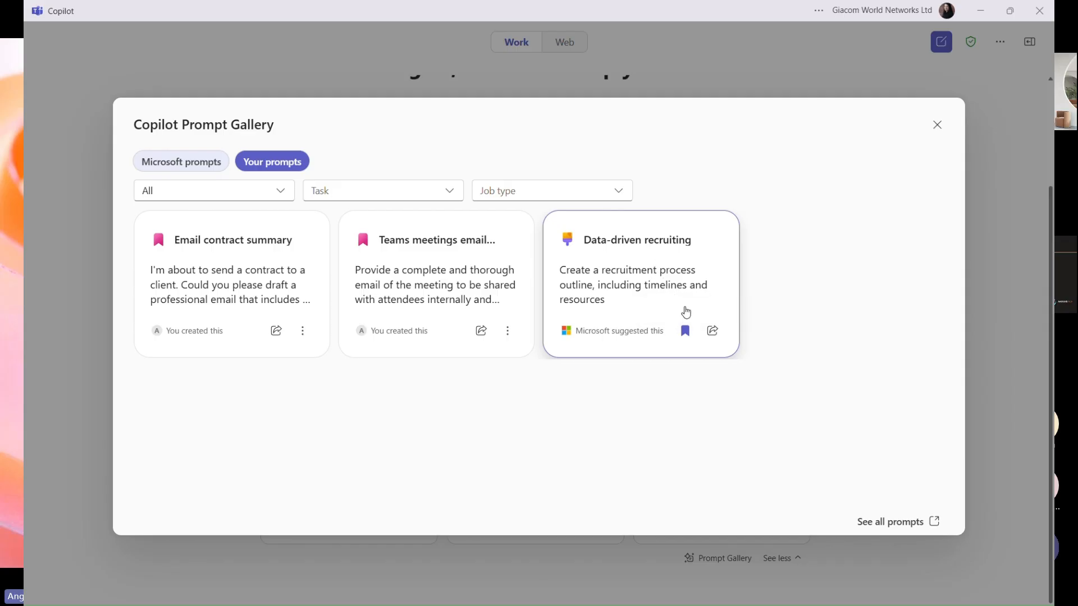
left_click(686, 312)
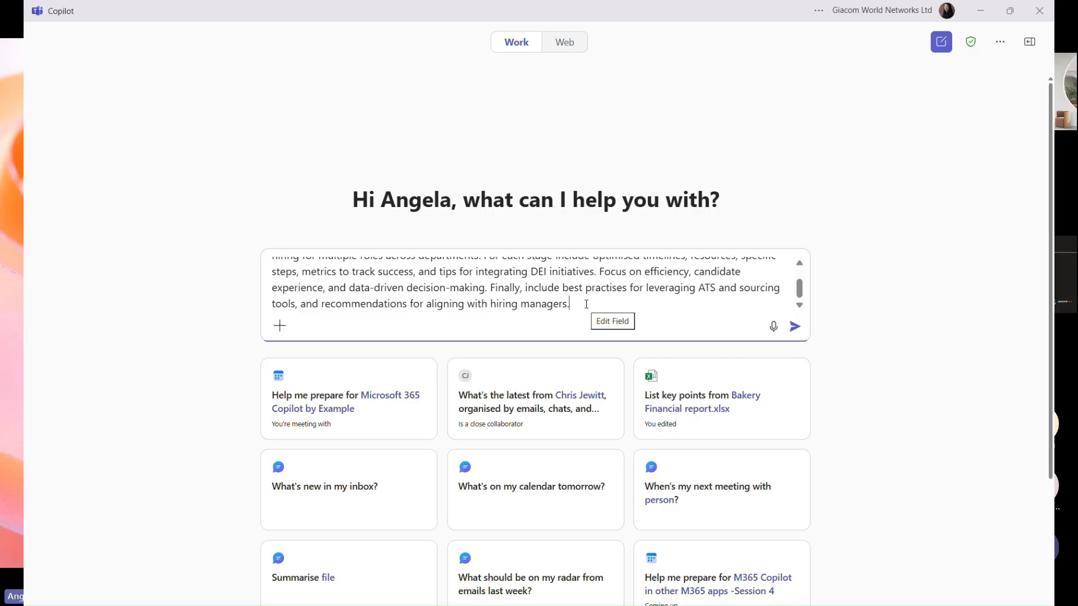
Replace the message with a two-week table summary request for emails, meetings and chats, and send it.
key("ctrl+a")
key("BackSpace")
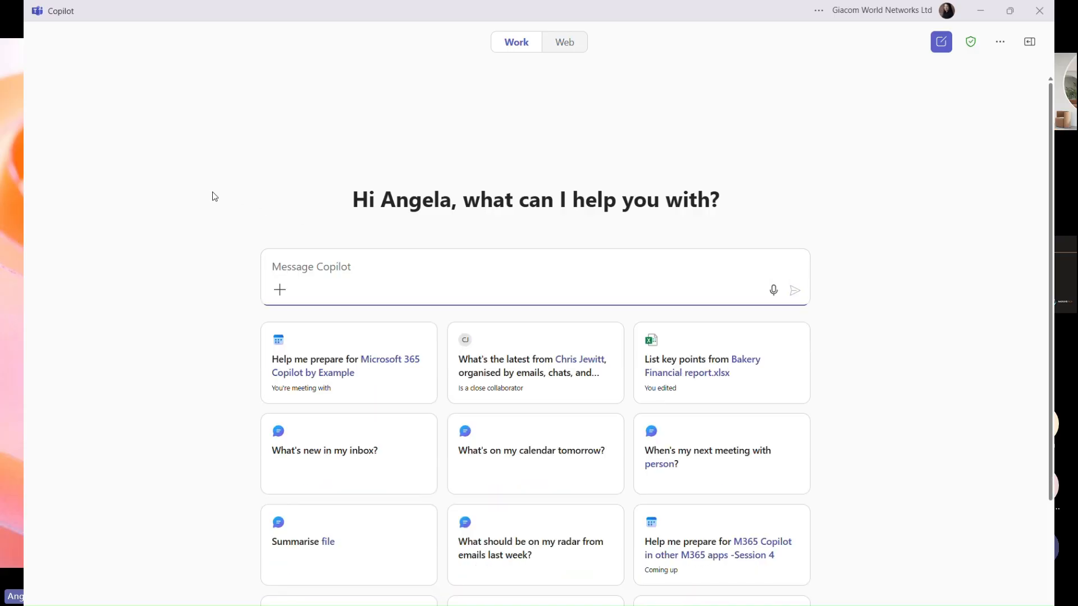
key("ctrl+v")
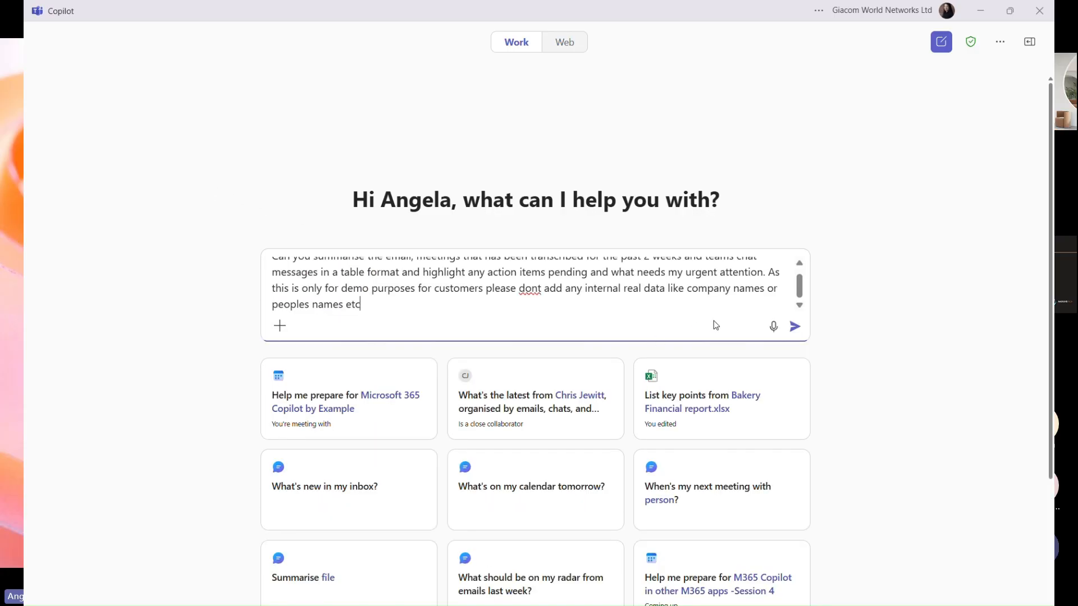
left_click(795, 326)
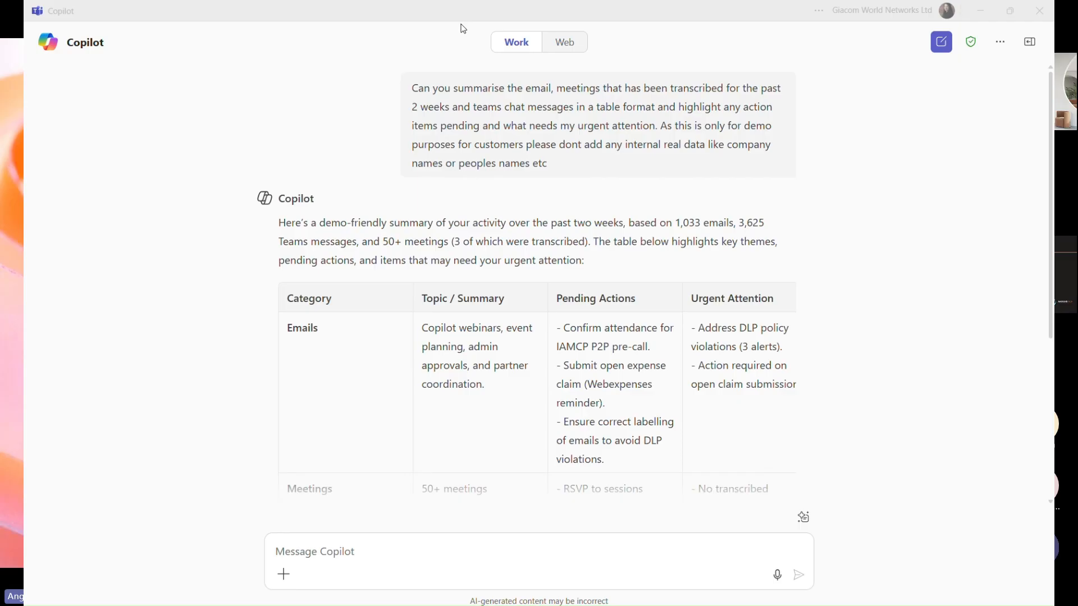
scroll(508, 423, "down", 4)
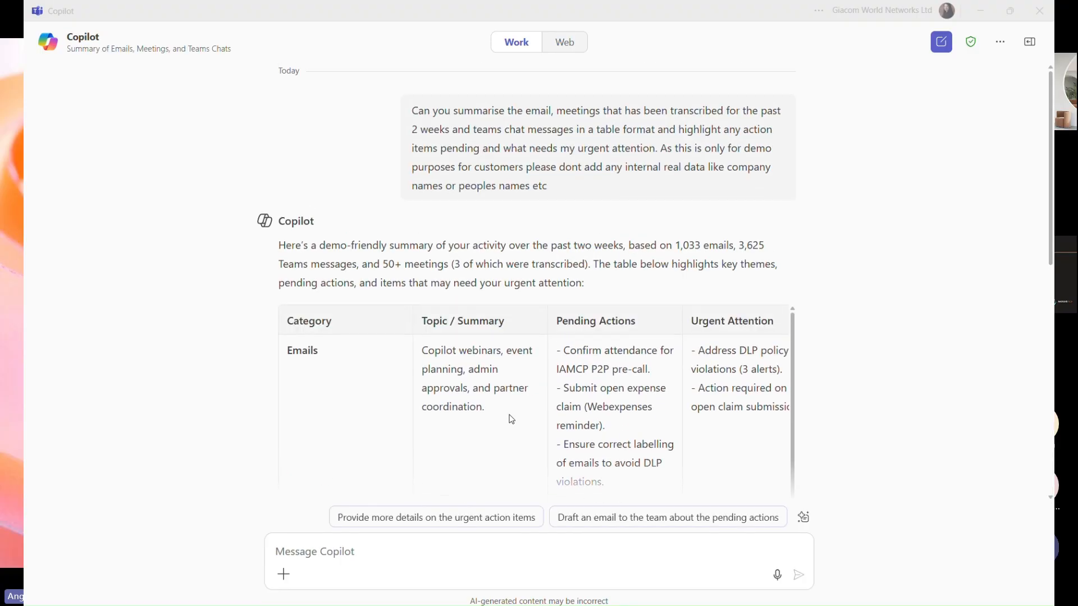
mouse_move(651, 177)
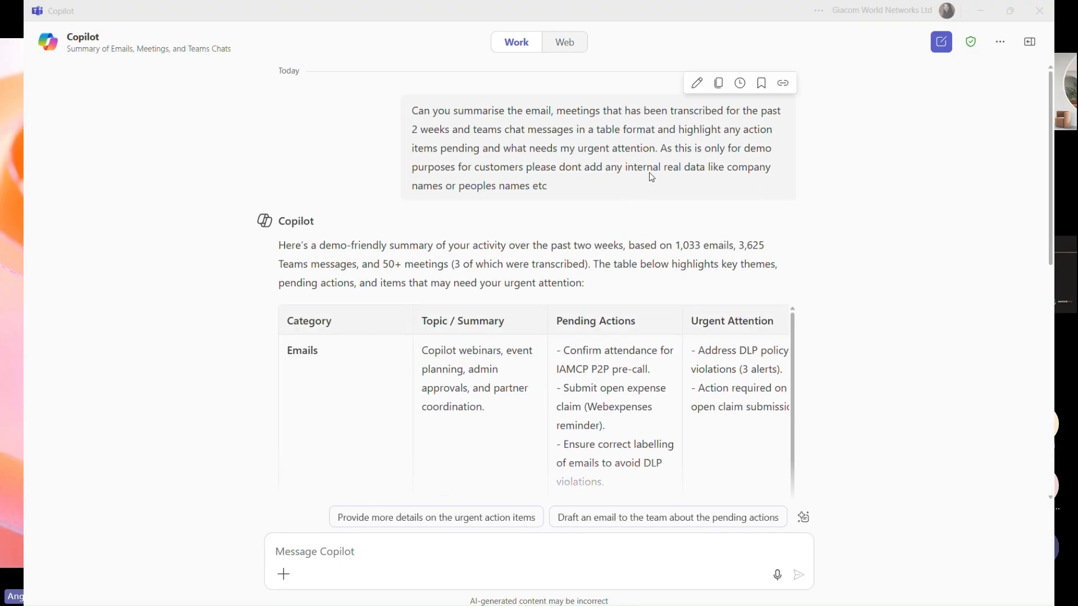
left_click(740, 83)
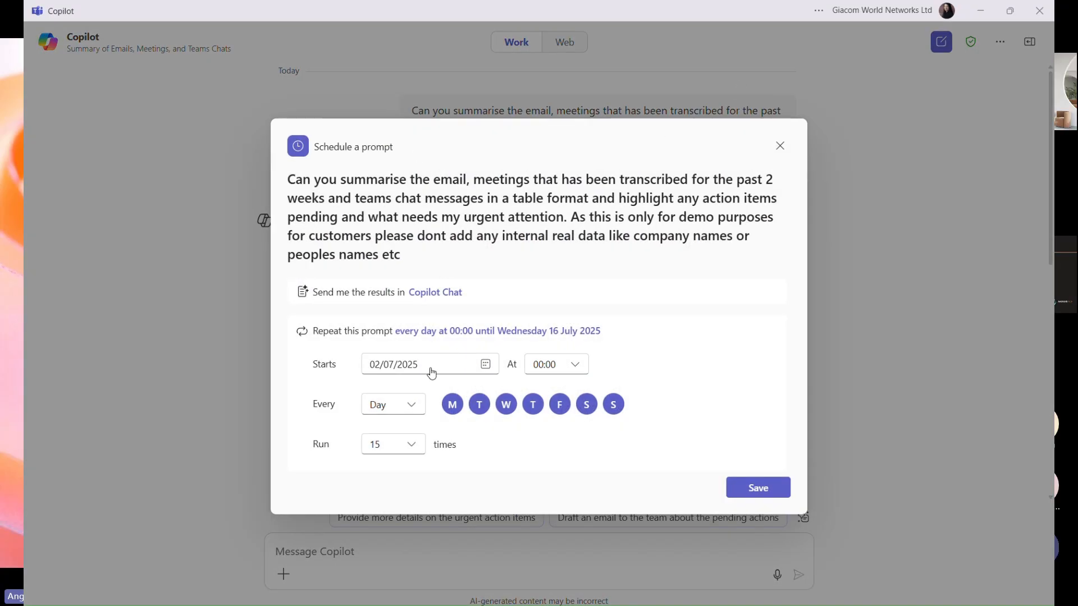
Schedule the summary prompt at 09:00 on every day except Thursday and save the schedule.
left_click(576, 365)
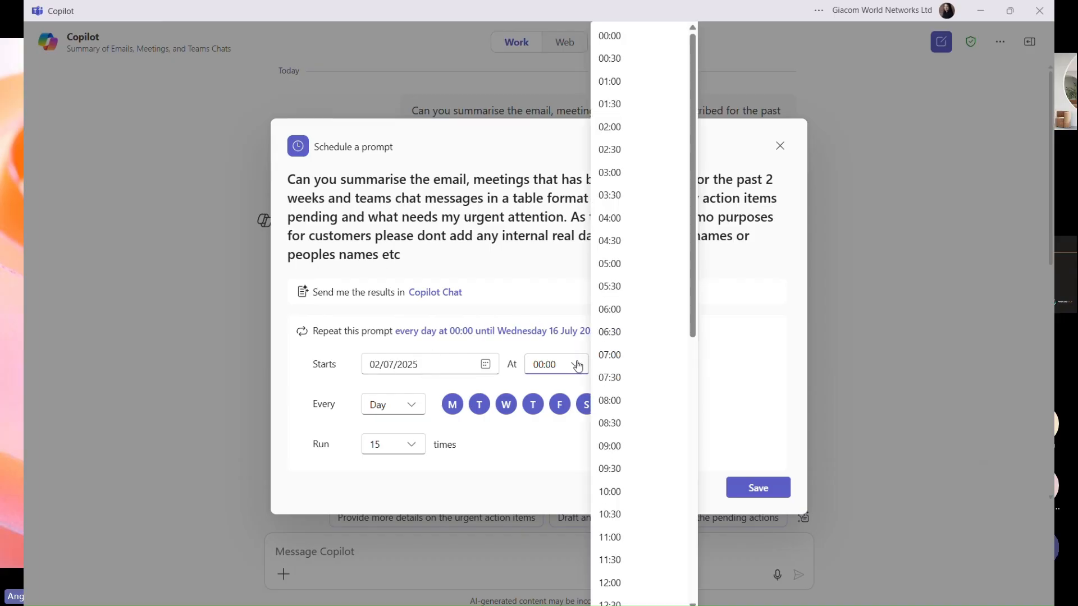
left_click(639, 449)
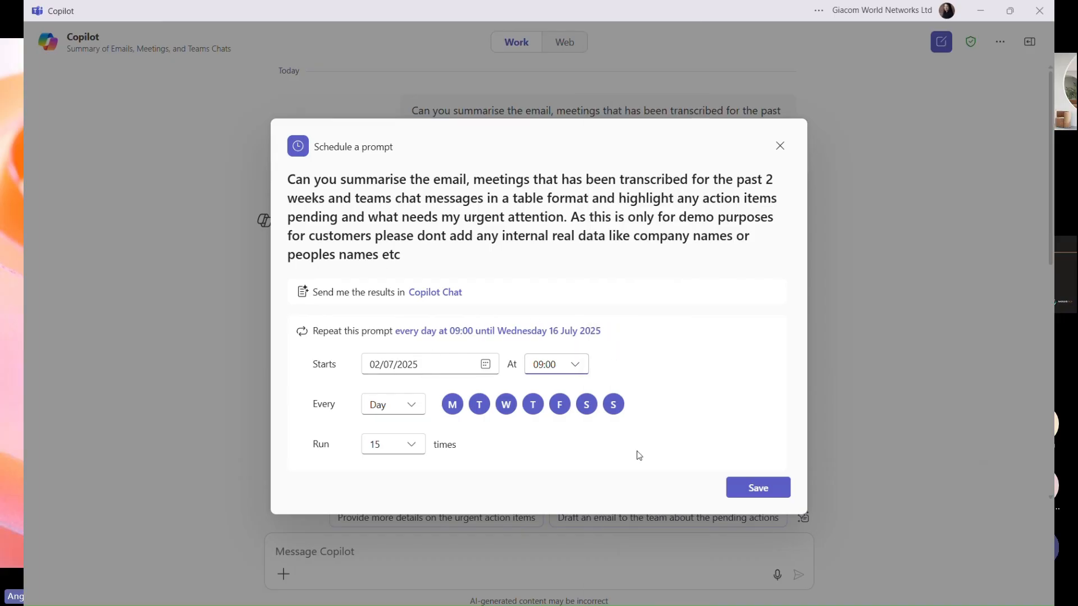
left_click(409, 404)
left_click(393, 477)
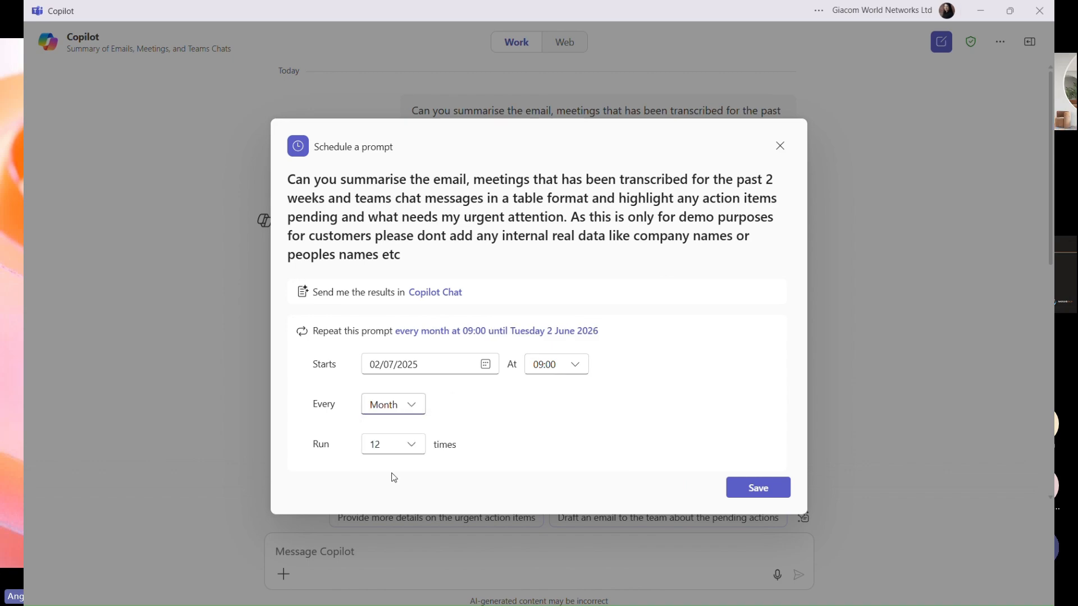
left_click(409, 443)
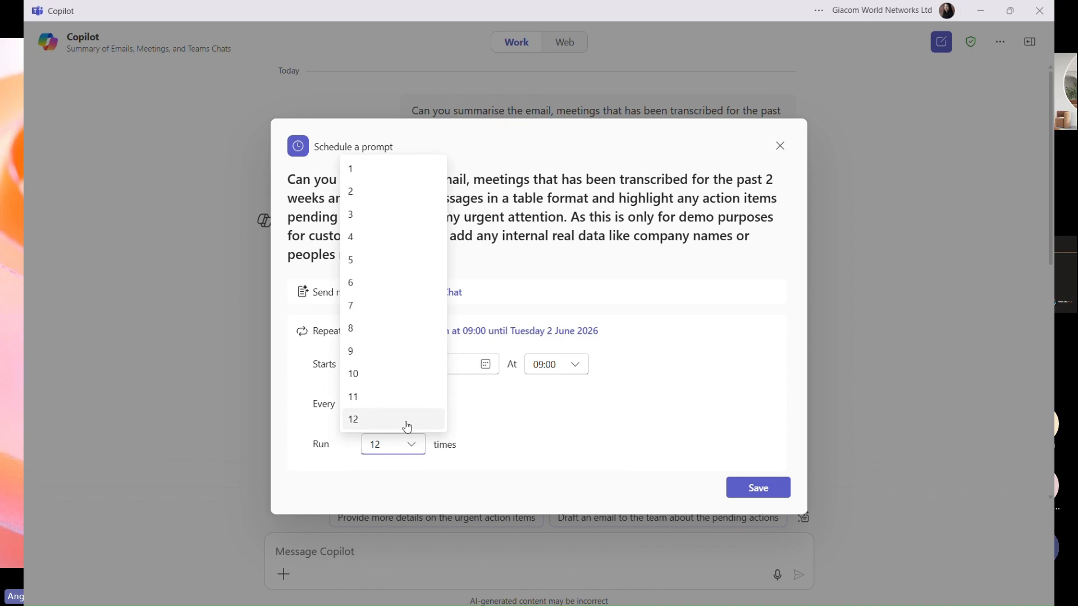
left_click(512, 423)
left_click(411, 408)
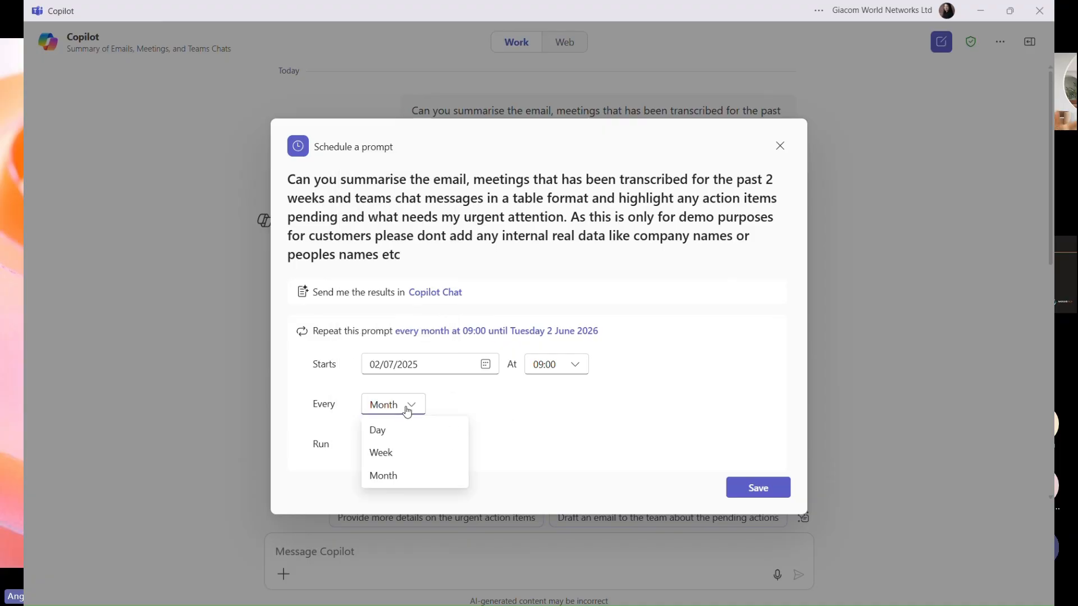
left_click(401, 432)
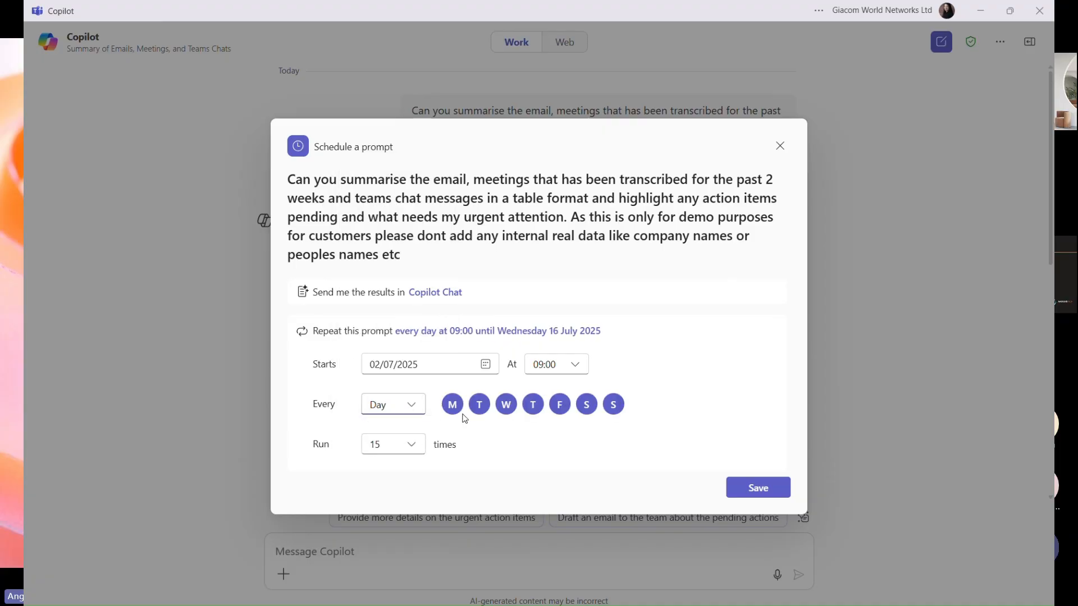
left_click(532, 404)
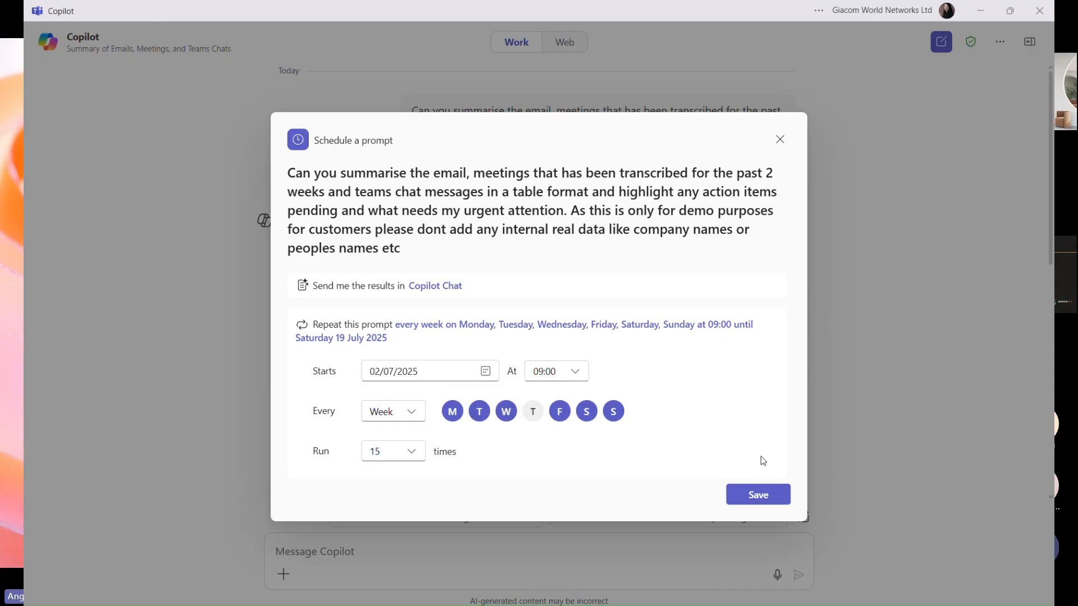
left_click(757, 494)
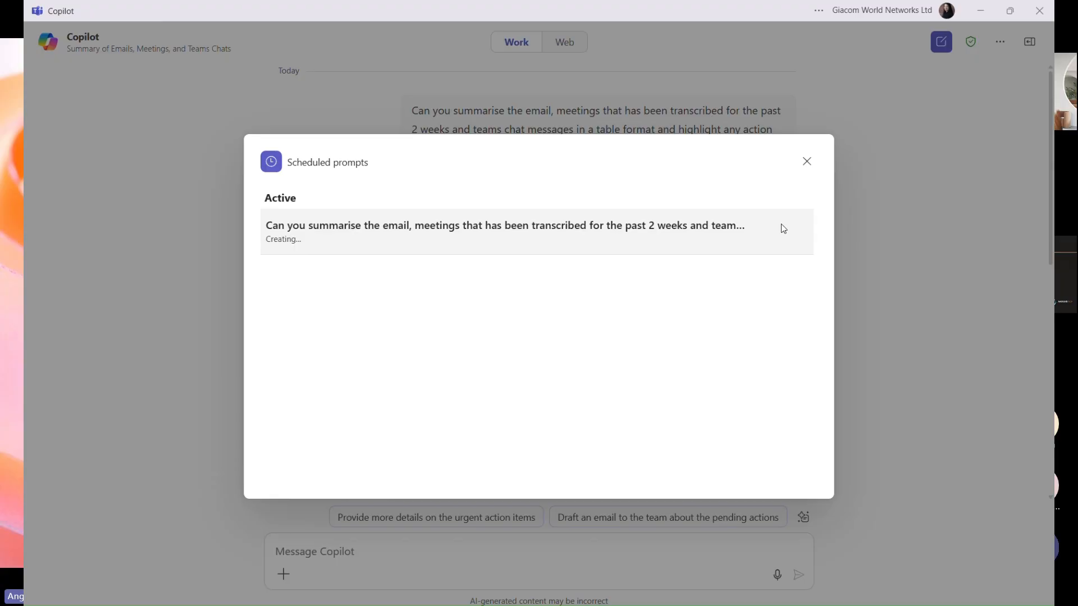
left_click(473, 22)
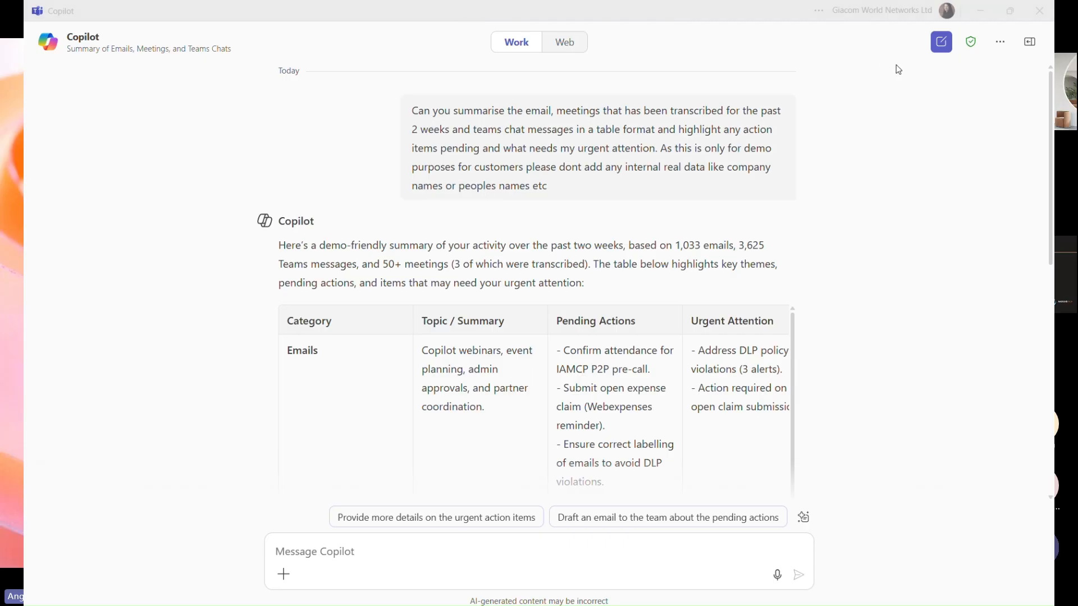
Delete the email, meetings and chats summary prompt from Scheduled prompts, confirming the deletion.
left_click(1002, 45)
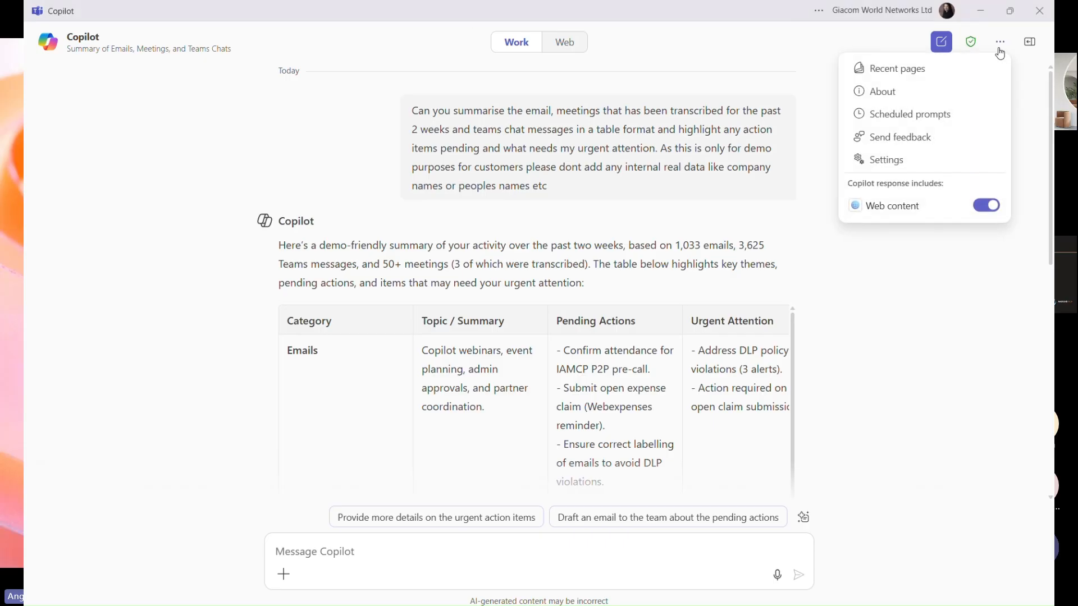
left_click(954, 116)
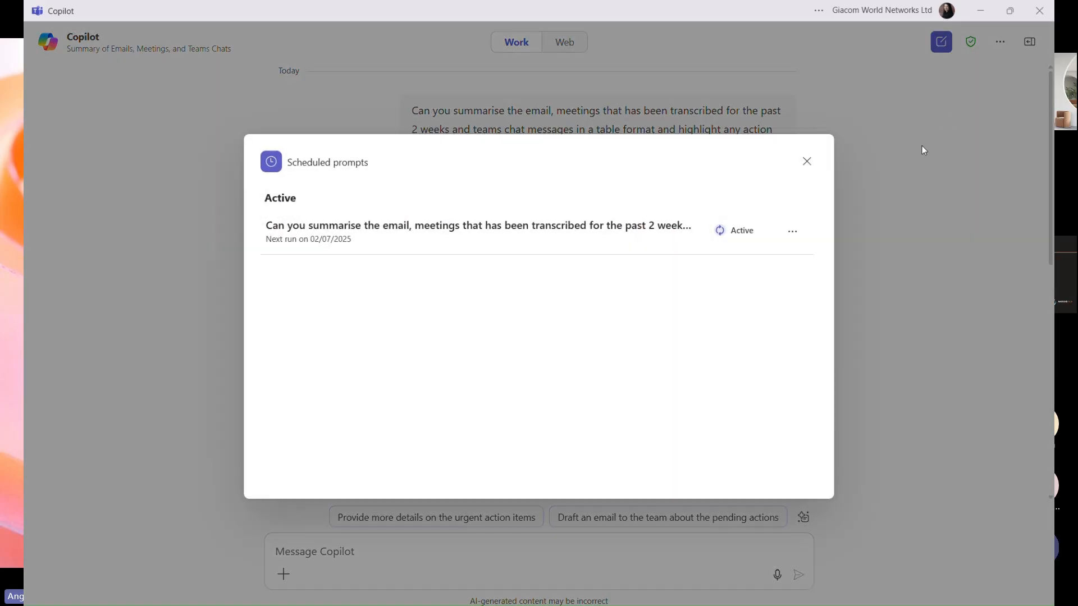
left_click(792, 231)
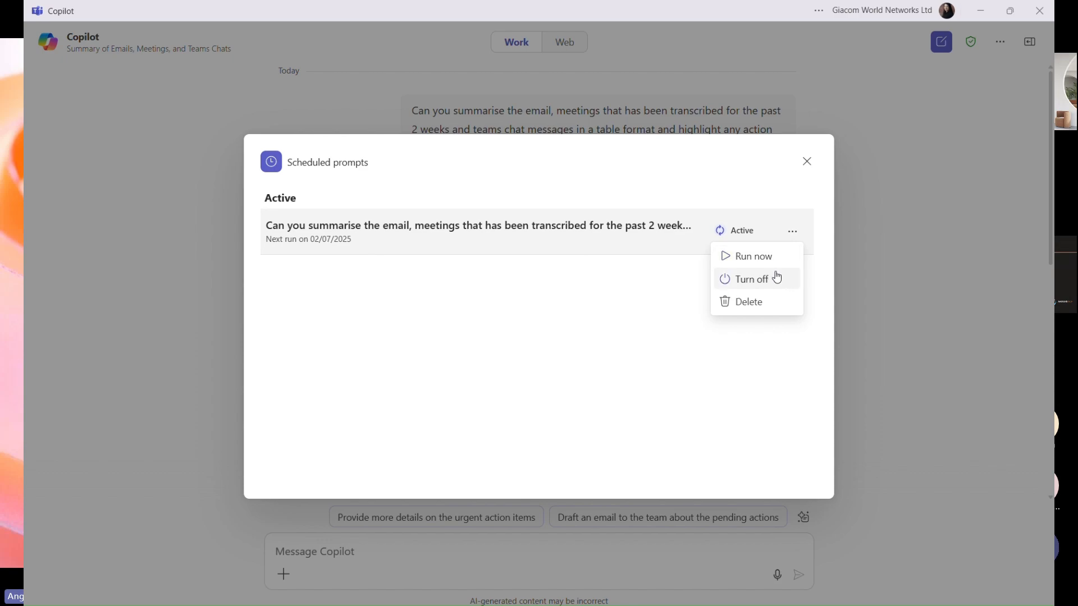
left_click(760, 302)
left_click(631, 344)
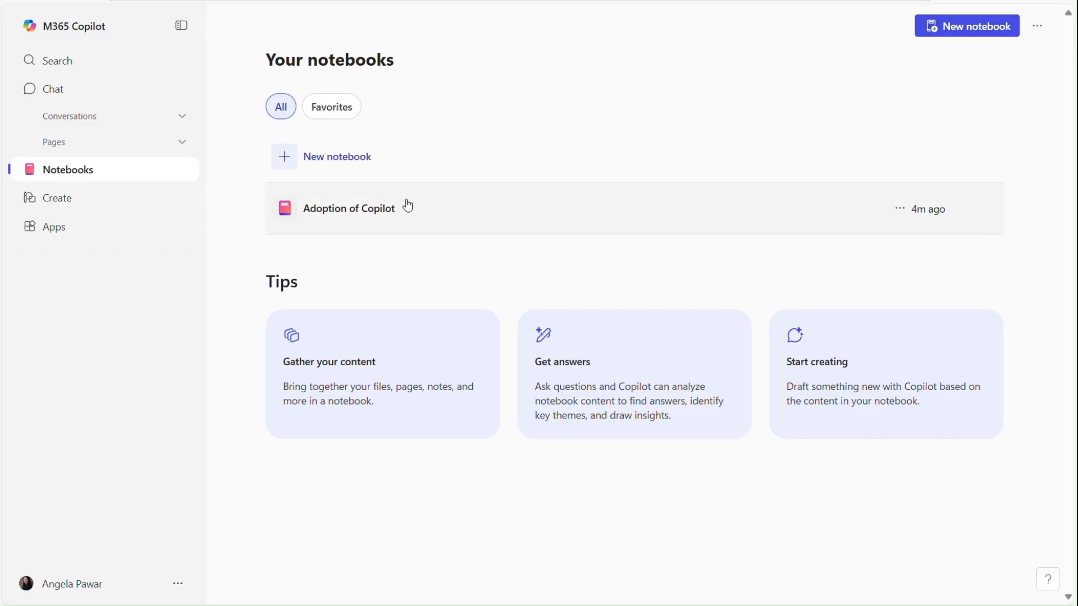
Open the Adoption of Copilot notebook, save its bullet-point instructions, and filter references to Pages.
left_click(378, 212)
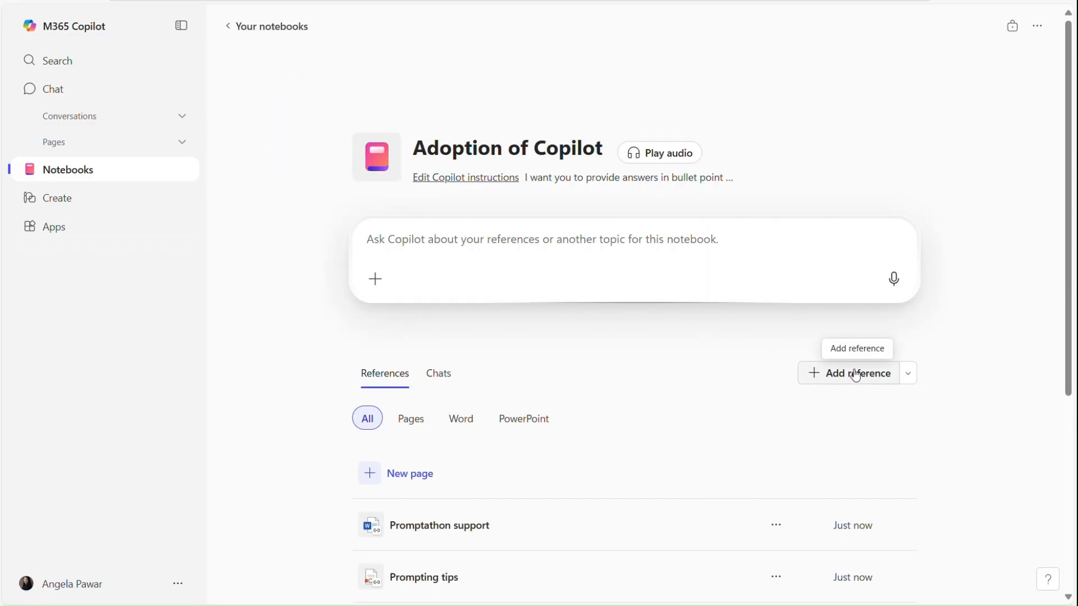
scroll(717, 429, "down", 5)
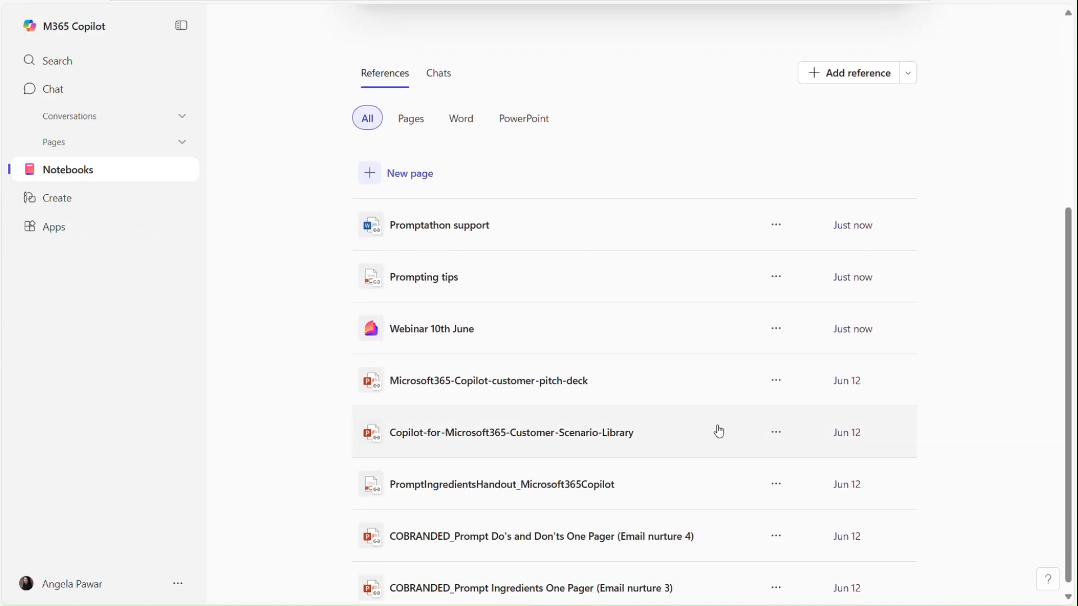
scroll(719, 431, "up", 4)
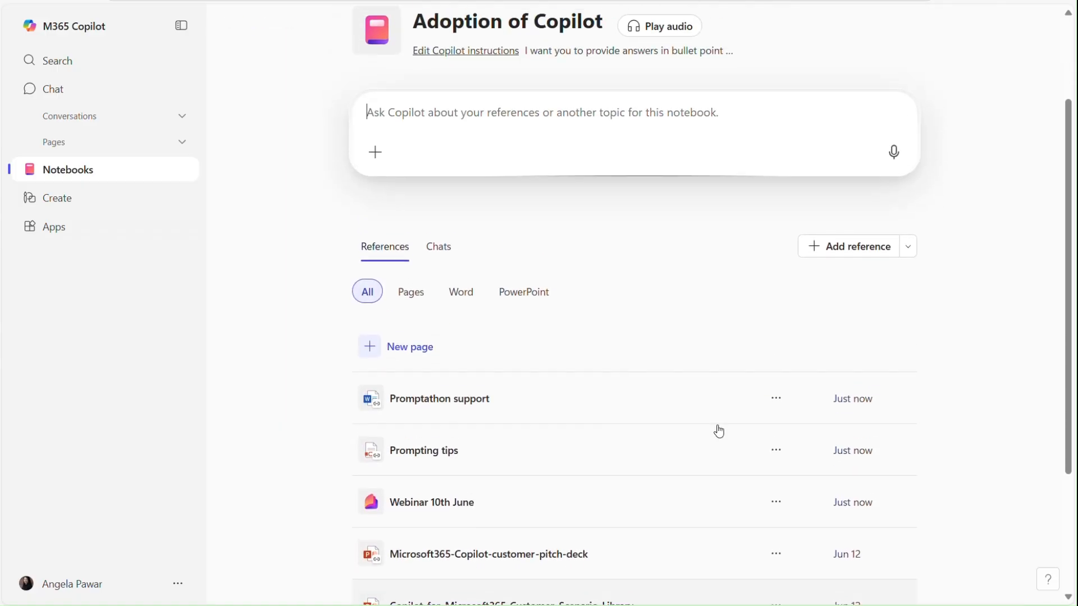
scroll(718, 431, "up", 1)
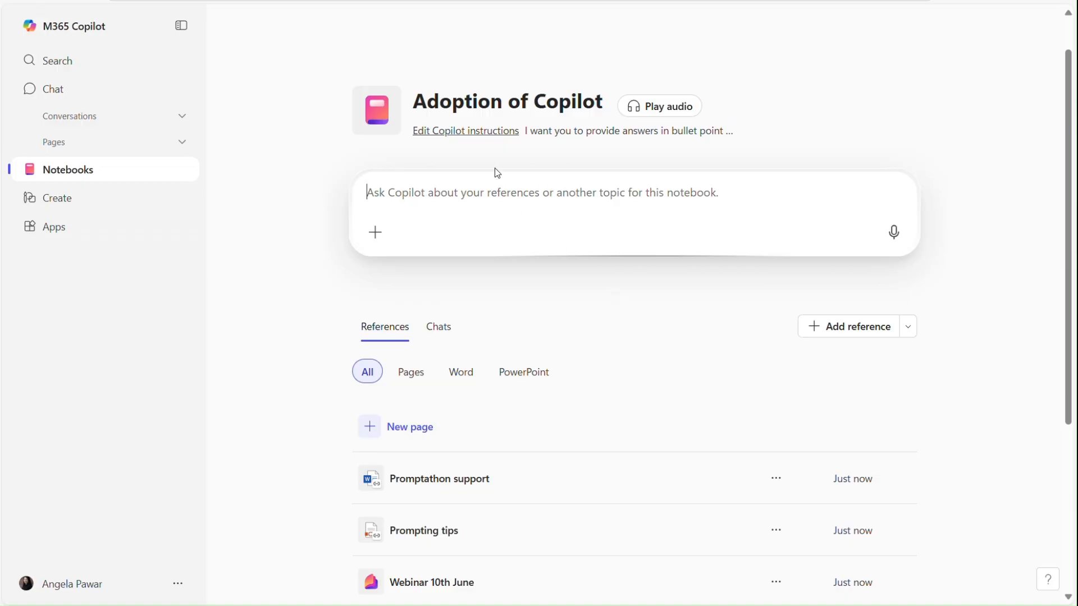
left_click(484, 130)
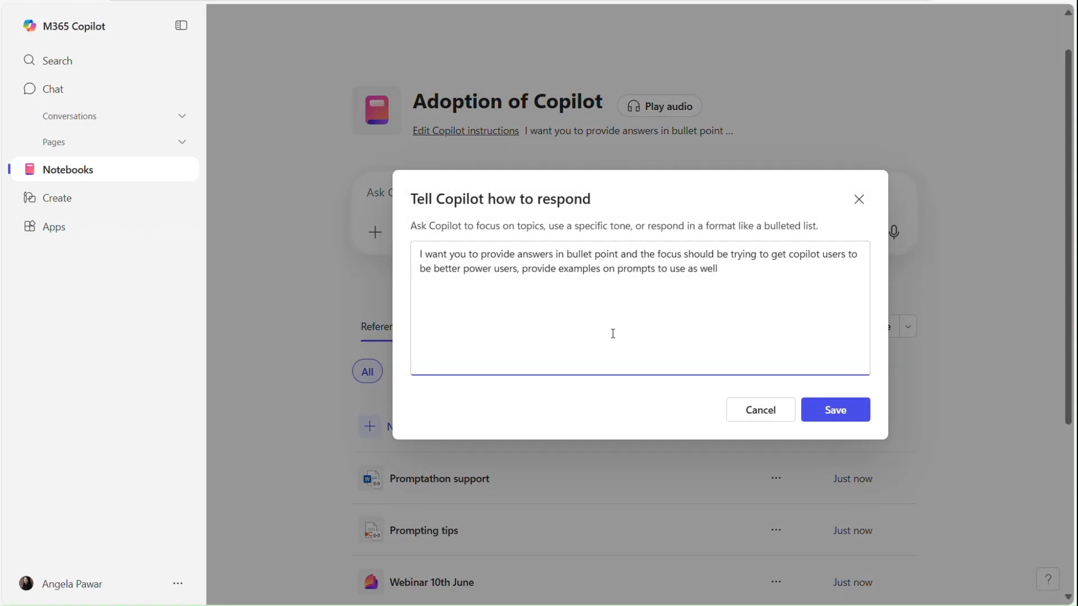
left_click(836, 418)
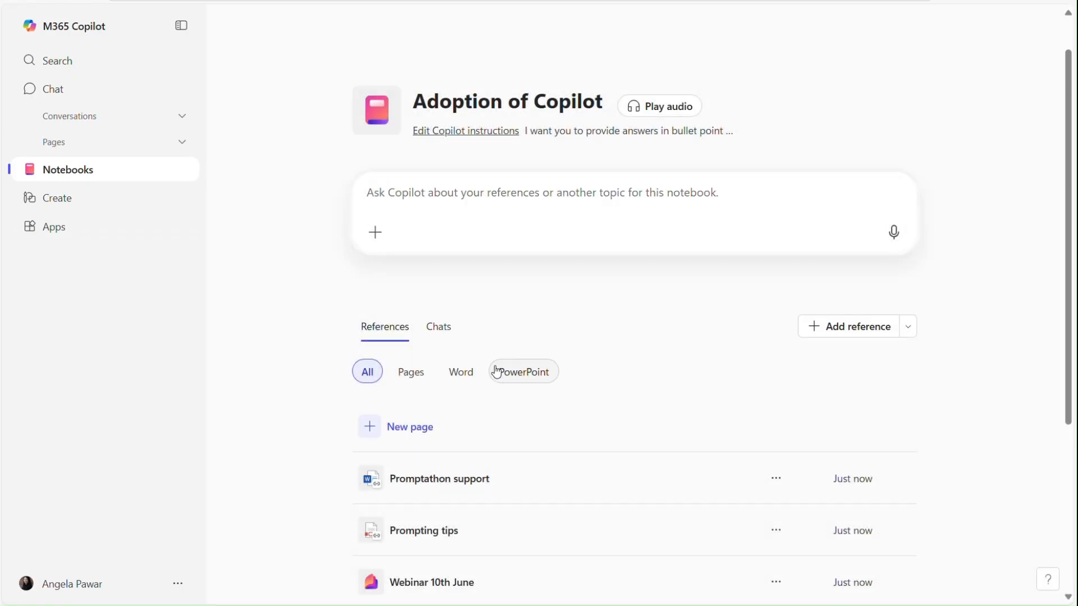
left_click(427, 377)
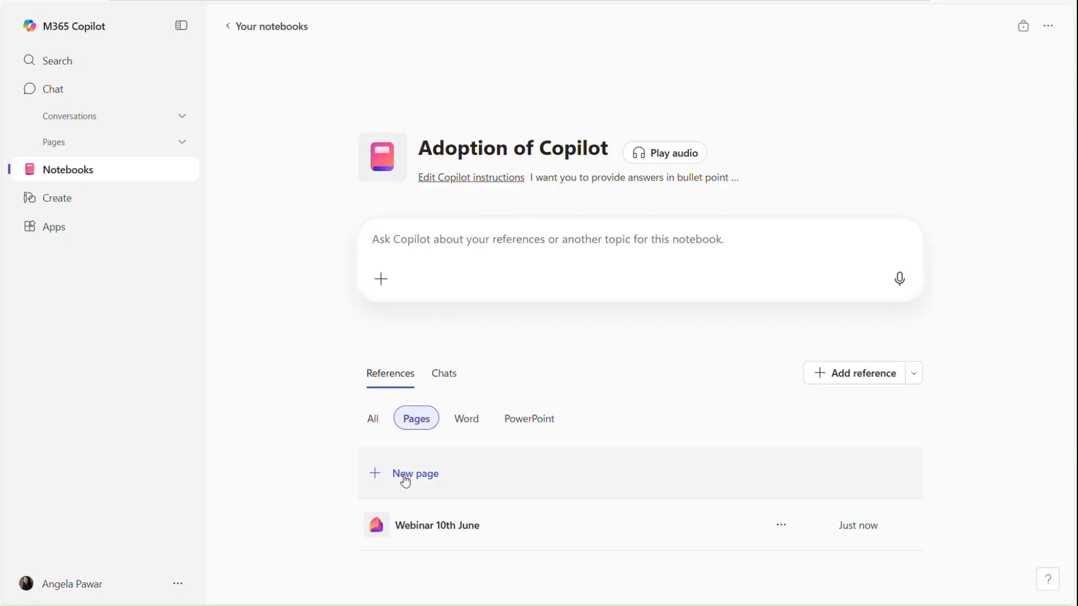
Look through the Webinar 10th June page, then return to the Adoption of Copilot notebook.
left_click(411, 514)
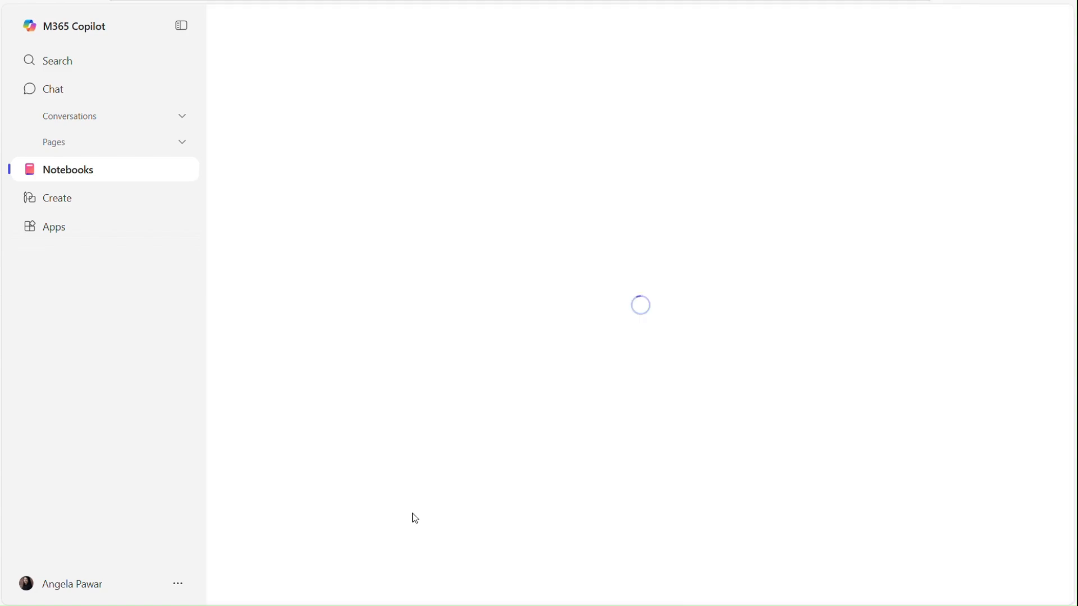
scroll(458, 416, "down", 5)
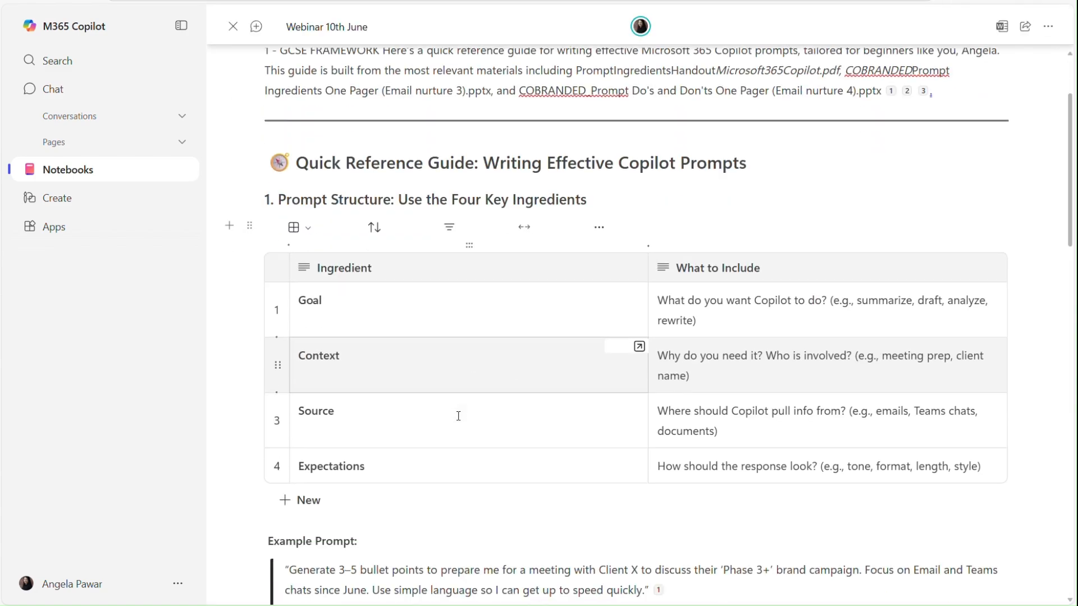
scroll(458, 416, "up", 3)
scroll(459, 416, "up", 3)
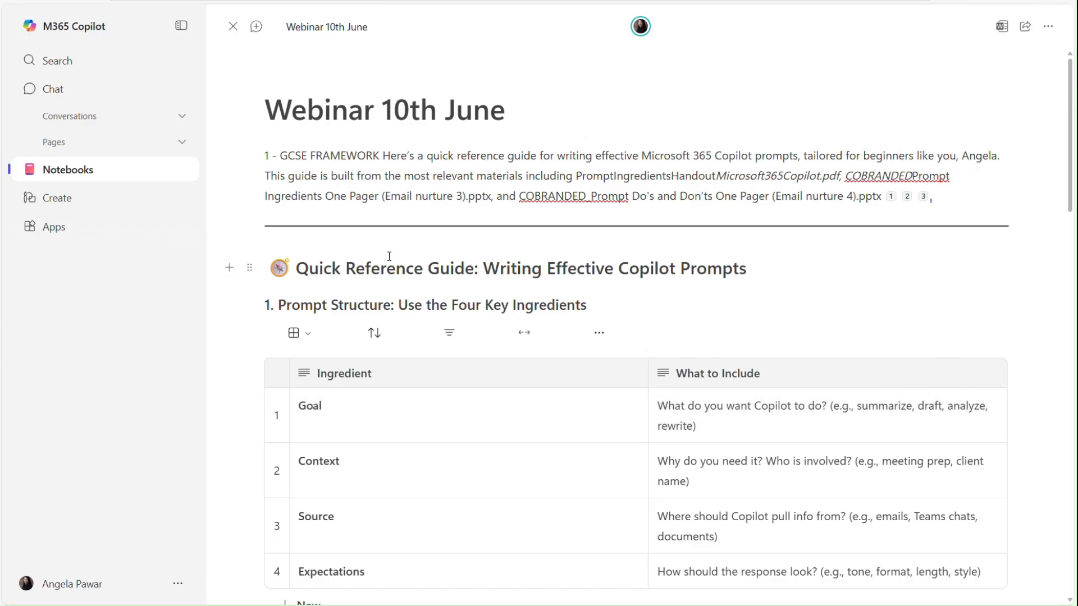
left_click(233, 27)
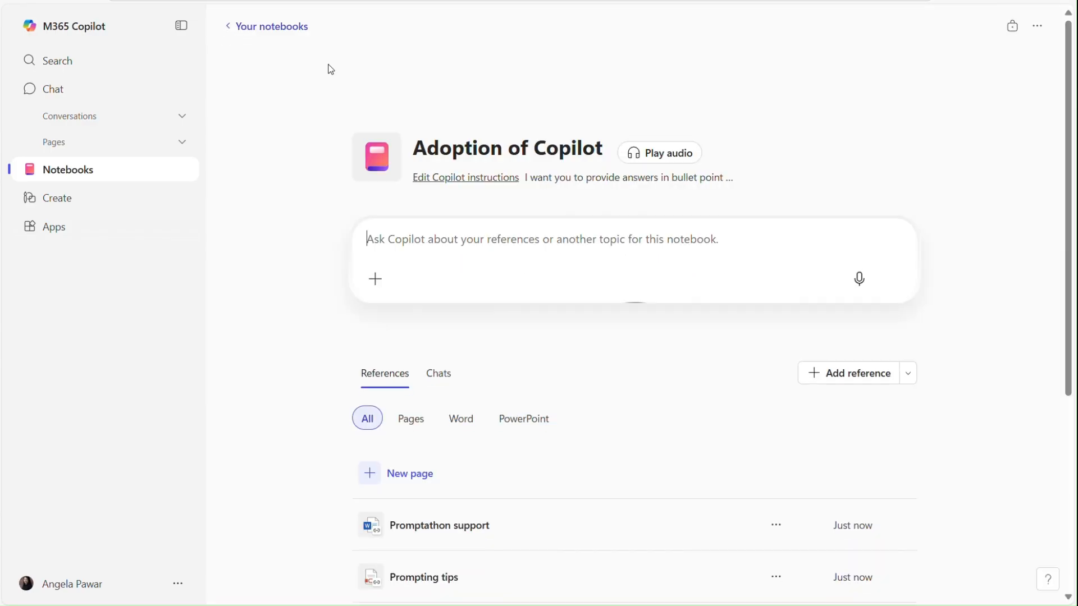
Start the Adoption of Copilot notebook's audio overview.
scroll(546, 371, "down", 2)
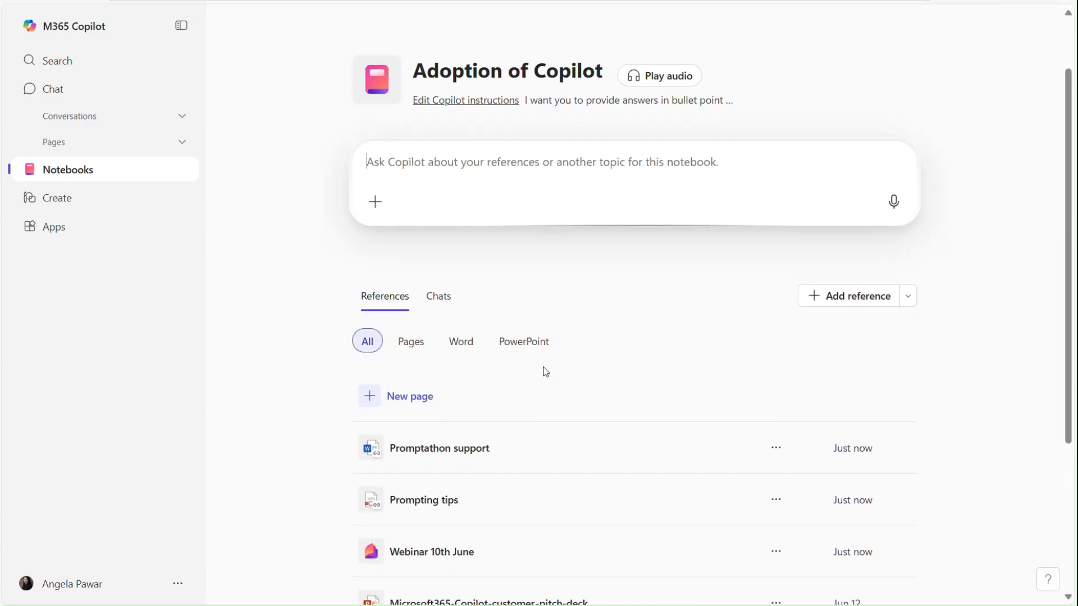
scroll(546, 372, "up", 2)
left_click(666, 148)
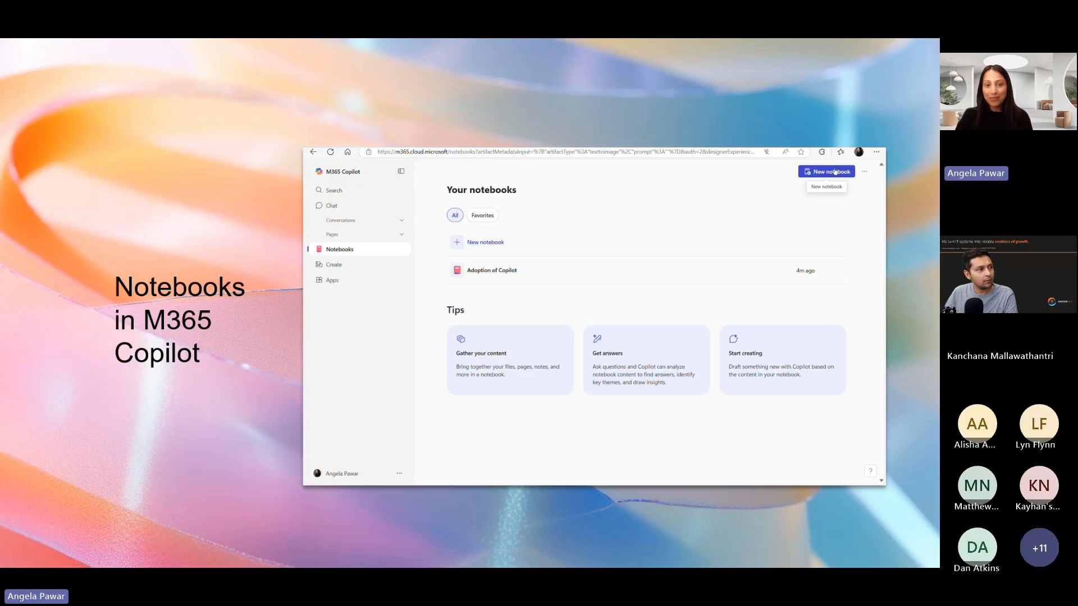
Advance the presentation to the Create visuals using Copilot slide.
key("Right")
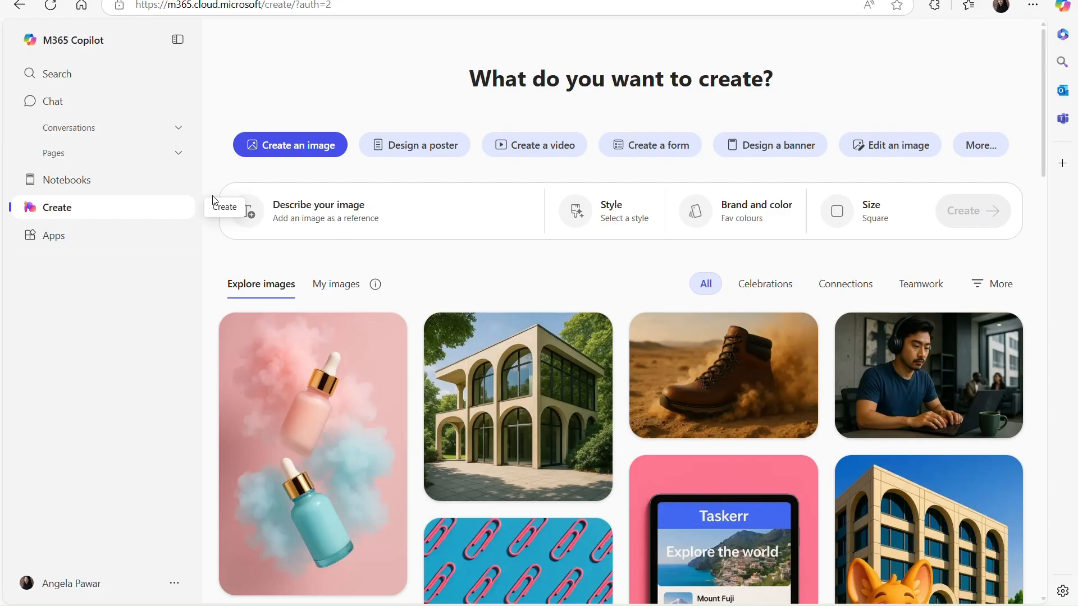
Start an image from the LEARN example prompt, replacing LEARN with 'Copilot'.
left_click(426, 147)
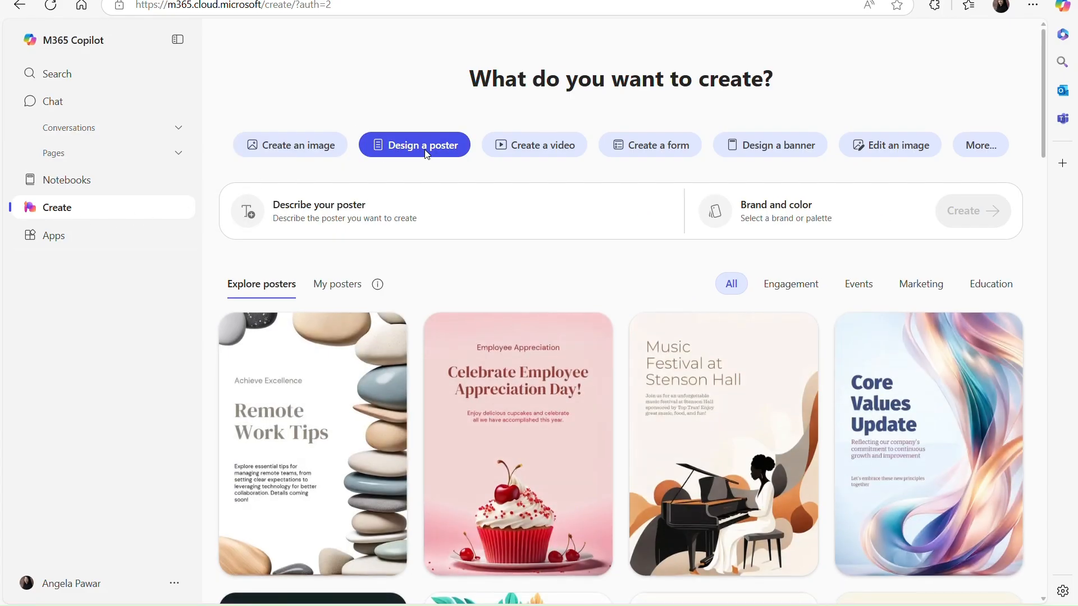
left_click(541, 147)
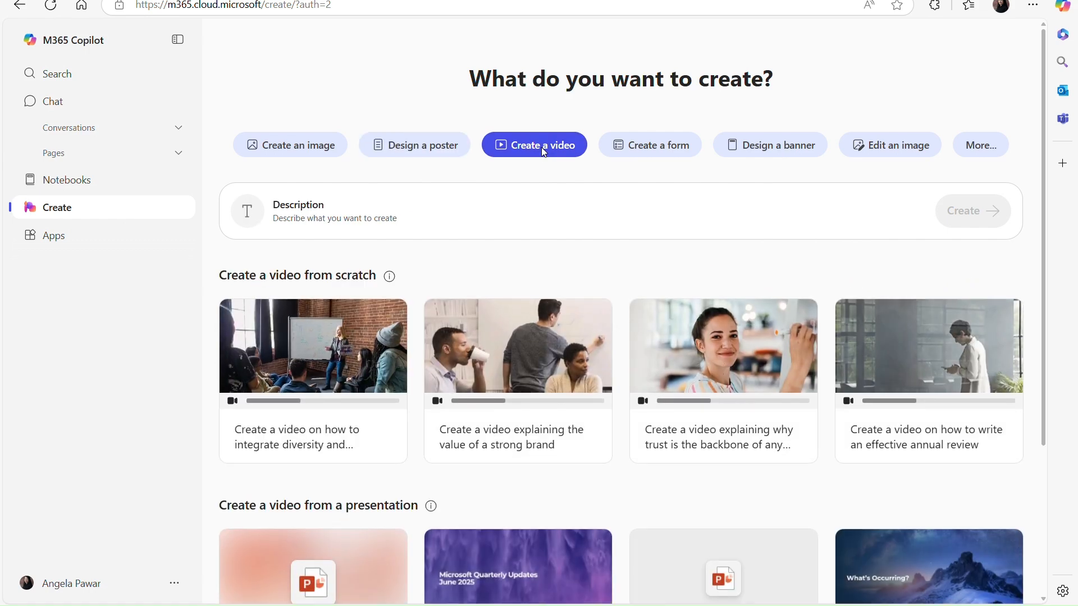
left_click(311, 147)
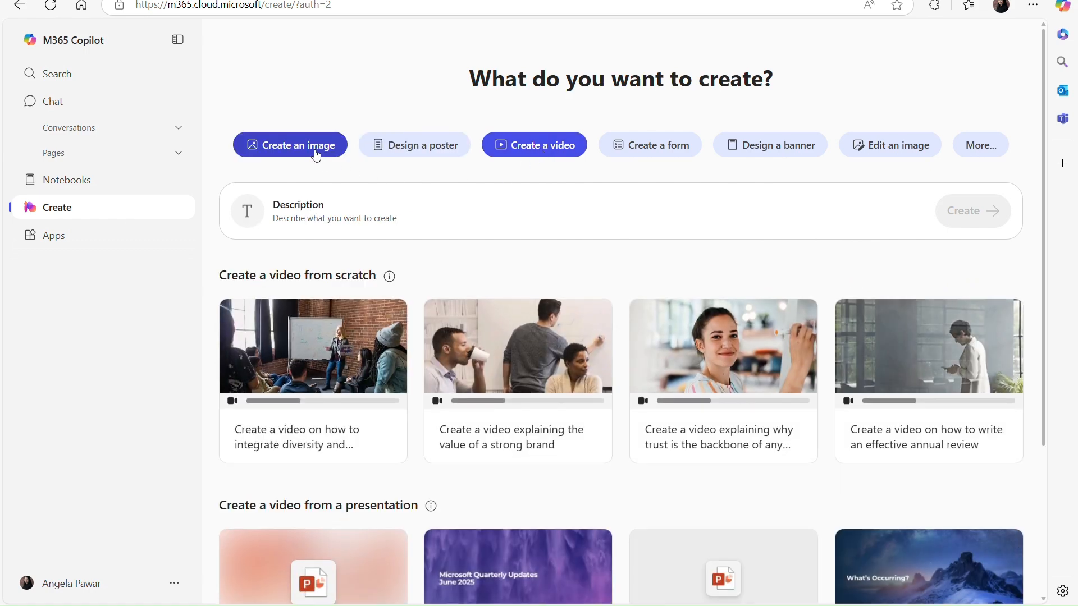
scroll(438, 443, "down", 5)
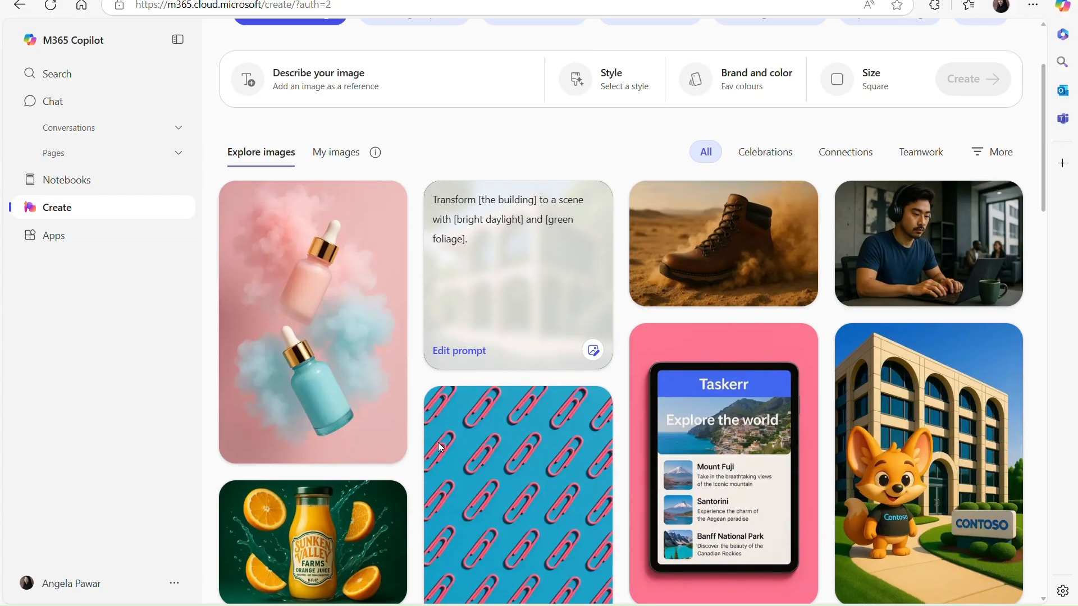
scroll(439, 449, "down", 3)
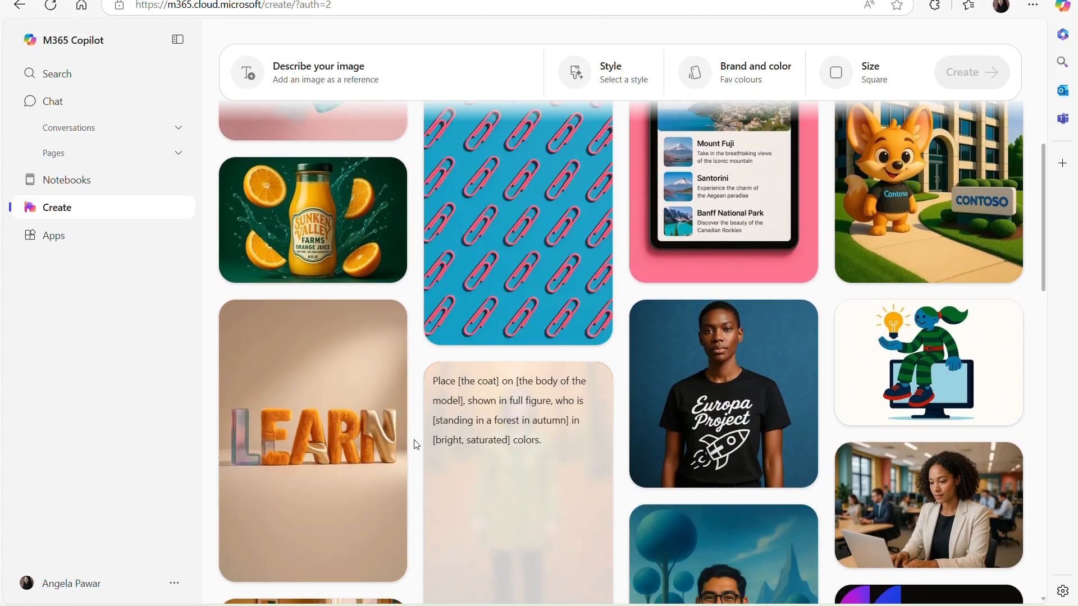
left_click(371, 432)
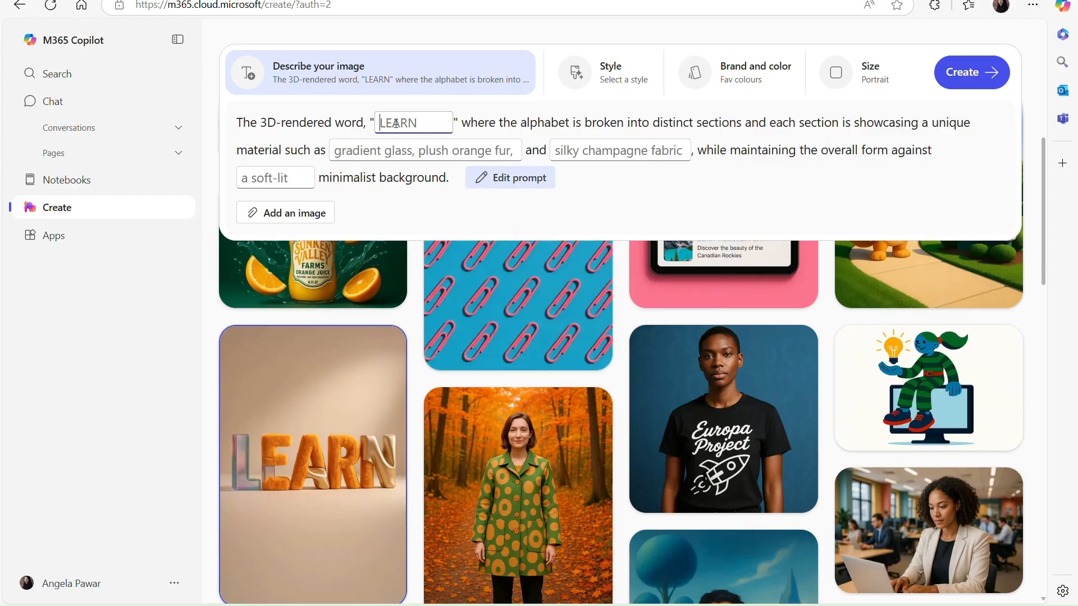
type("Copilot")
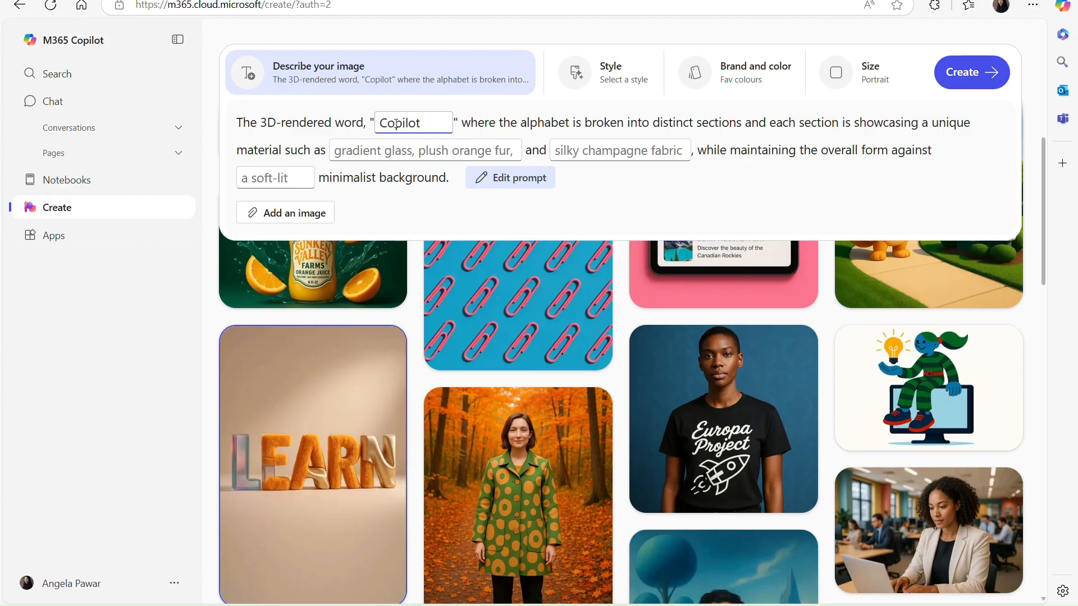
Set the image size to Square (1024 x 1024) and generate the Copilot image.
left_click(590, 90)
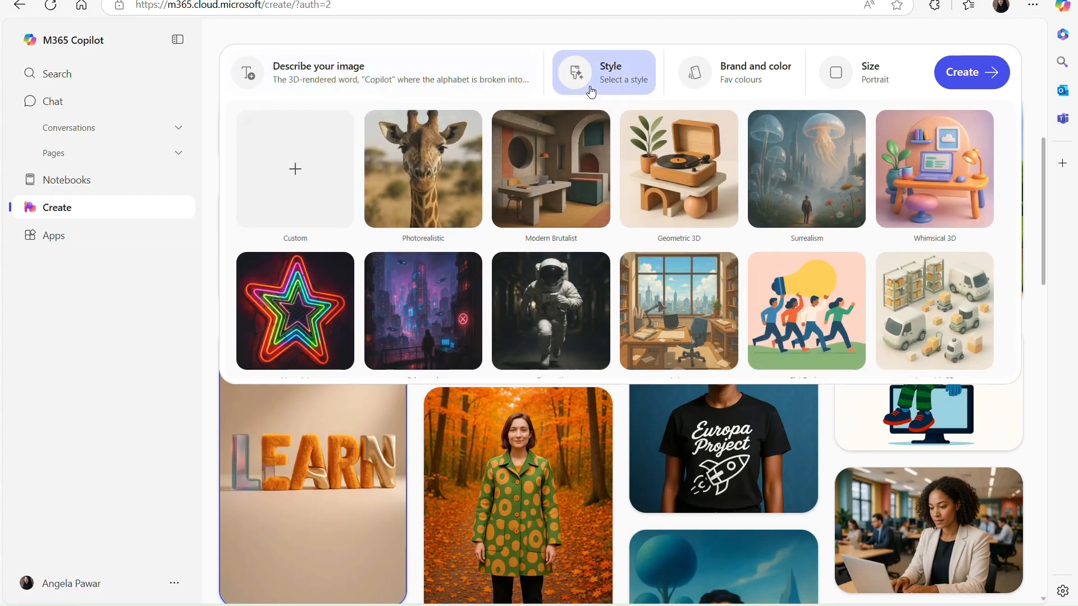
left_click(714, 77)
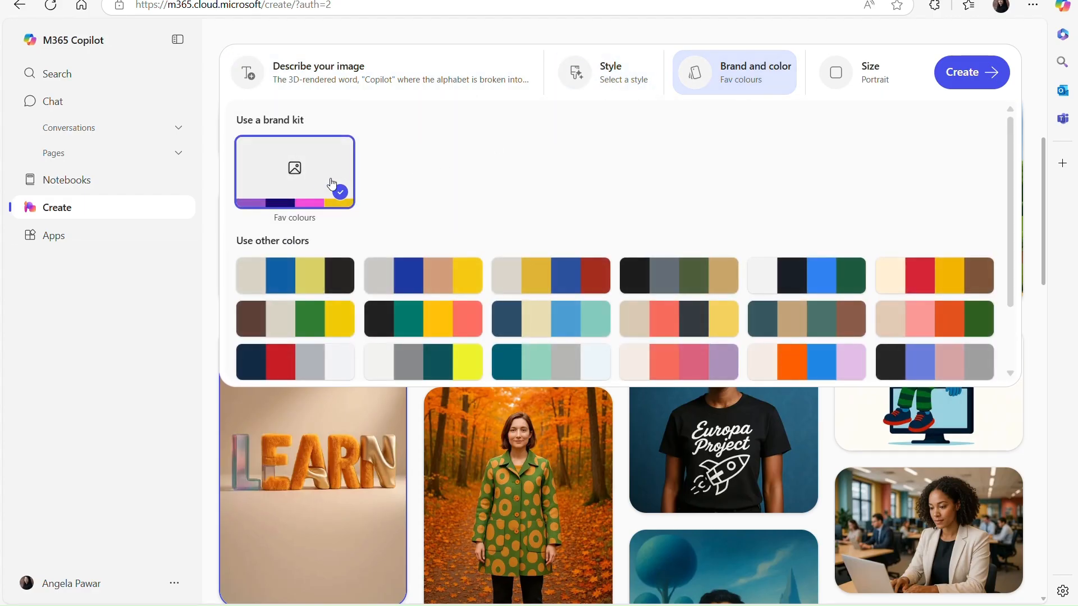
left_click(850, 78)
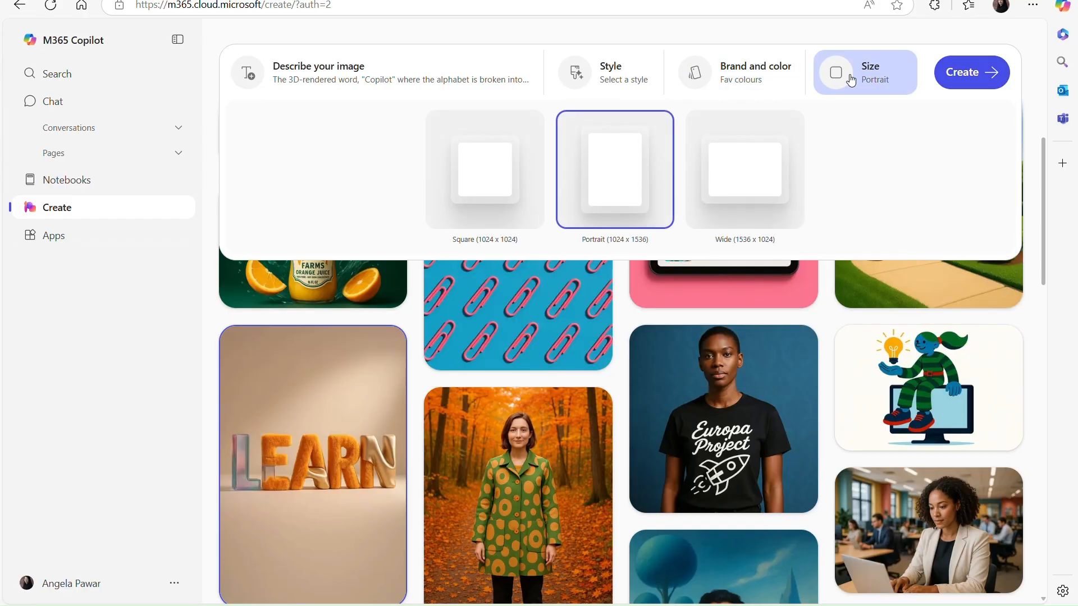
left_click(542, 198)
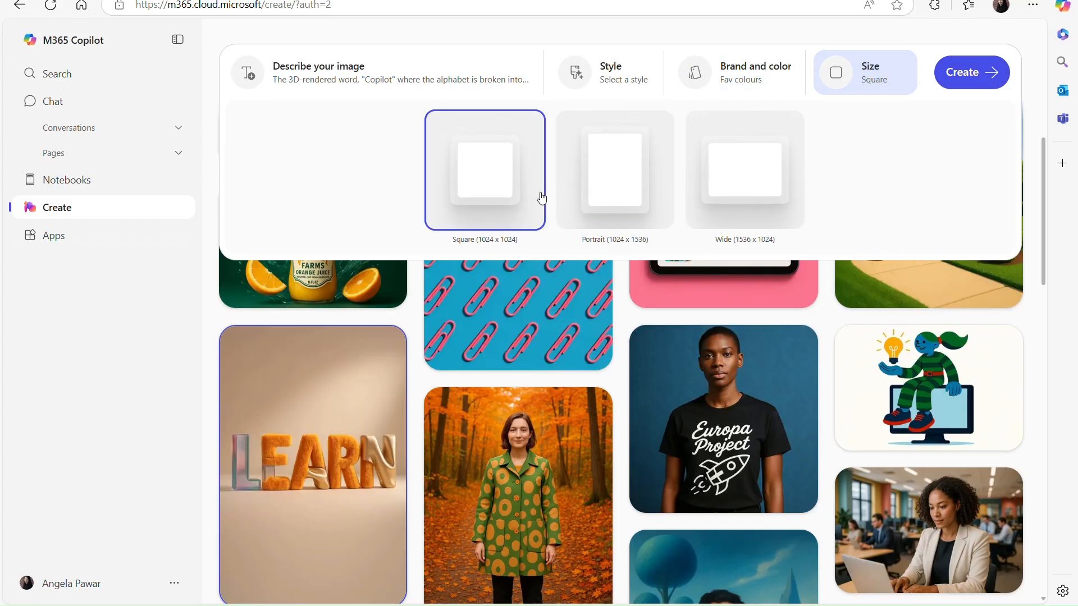
left_click(960, 71)
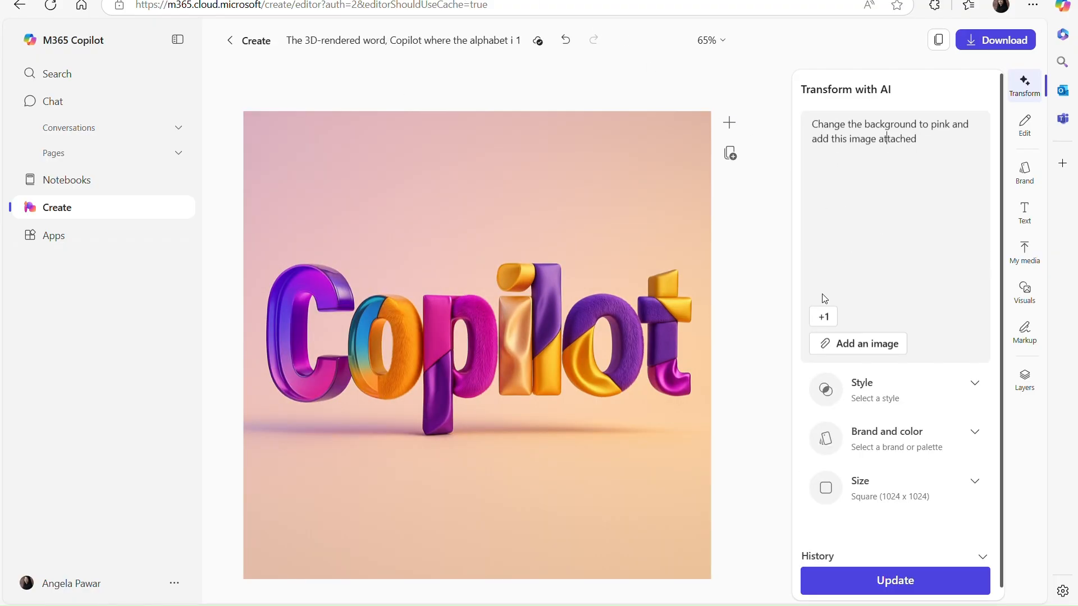
Submit the pink-background update with the attached Copilot logo.
left_click(823, 315)
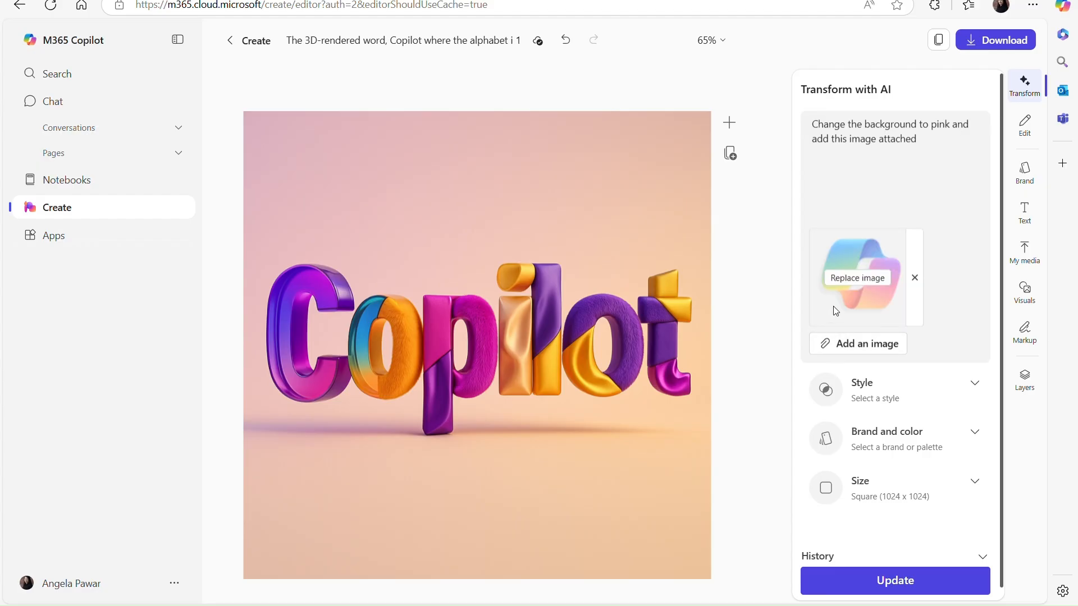
left_click(906, 578)
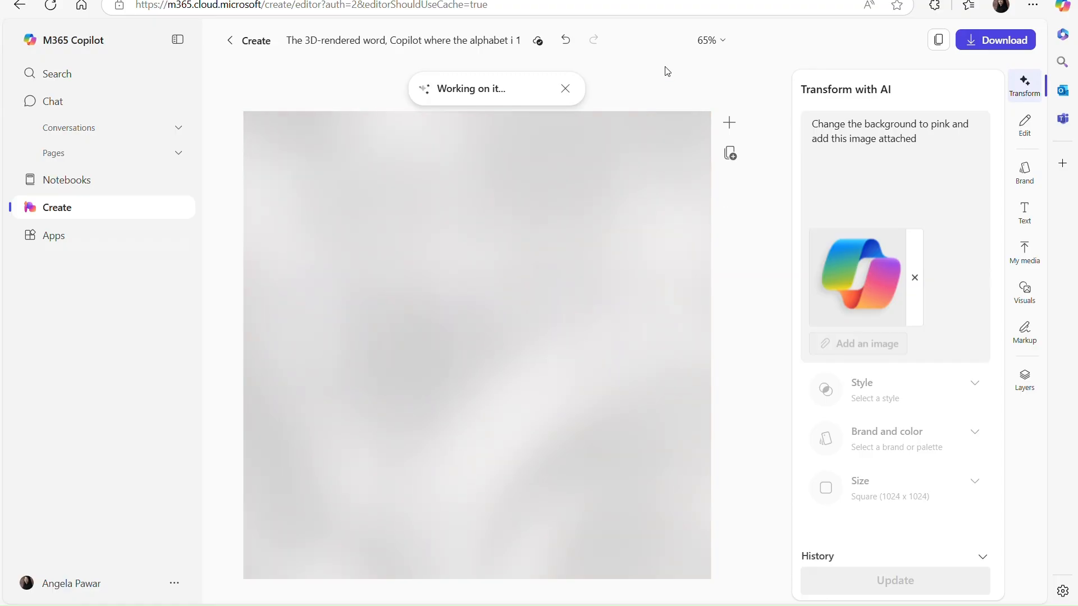
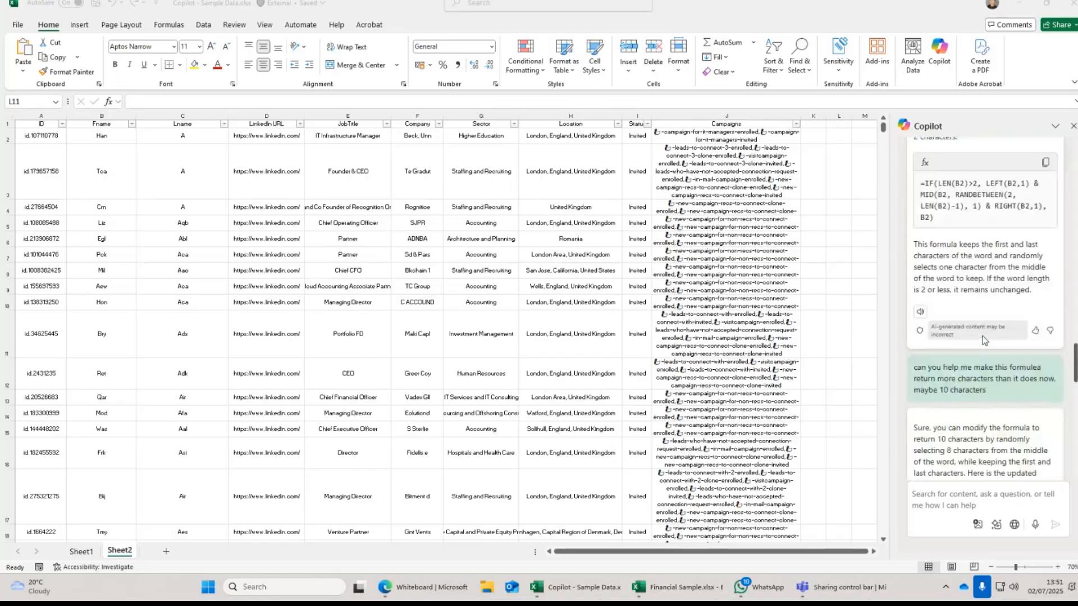
scroll(985, 334, "up", 4)
Scroll the Copilot chat back to the Full Name column suggestion using =$B2&" "&$C2.
scroll(983, 336, "down", 7)
scroll(988, 335, "down", 3)
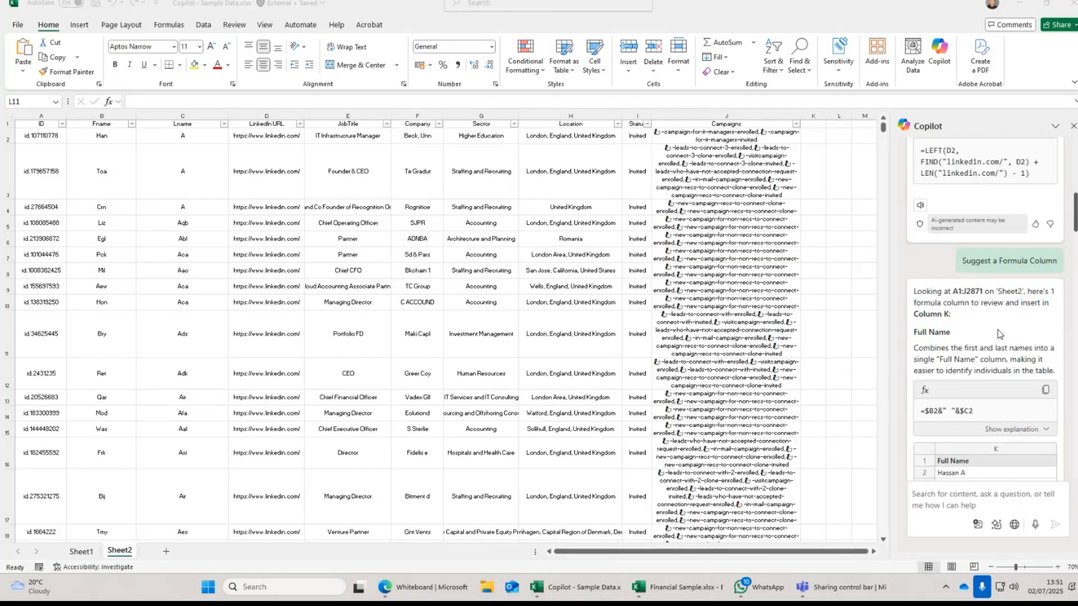
scroll(998, 334, "down", 6)
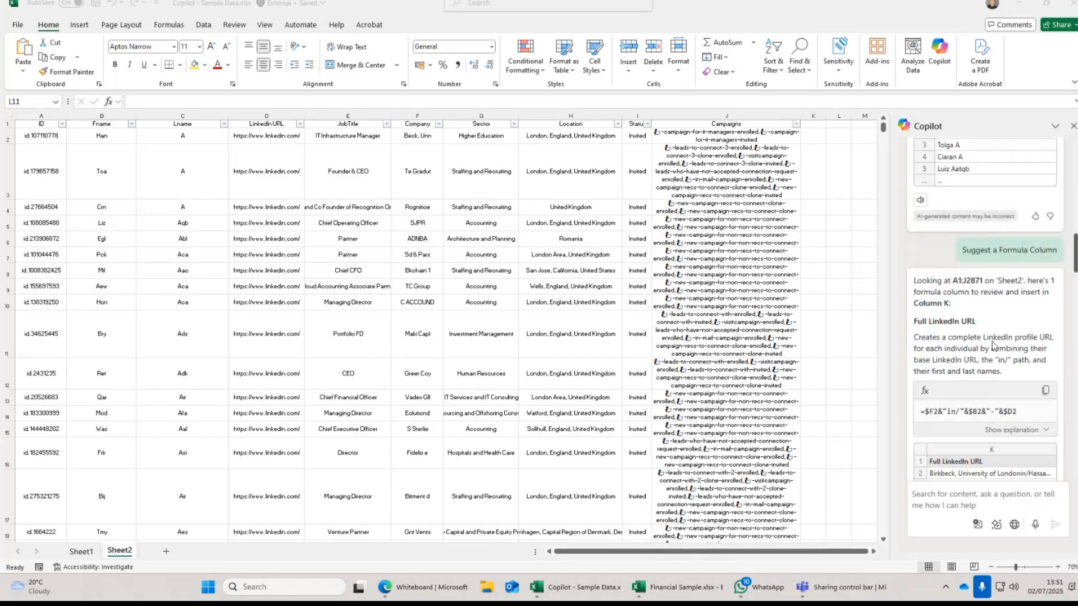
scroll(991, 339, "up", 3)
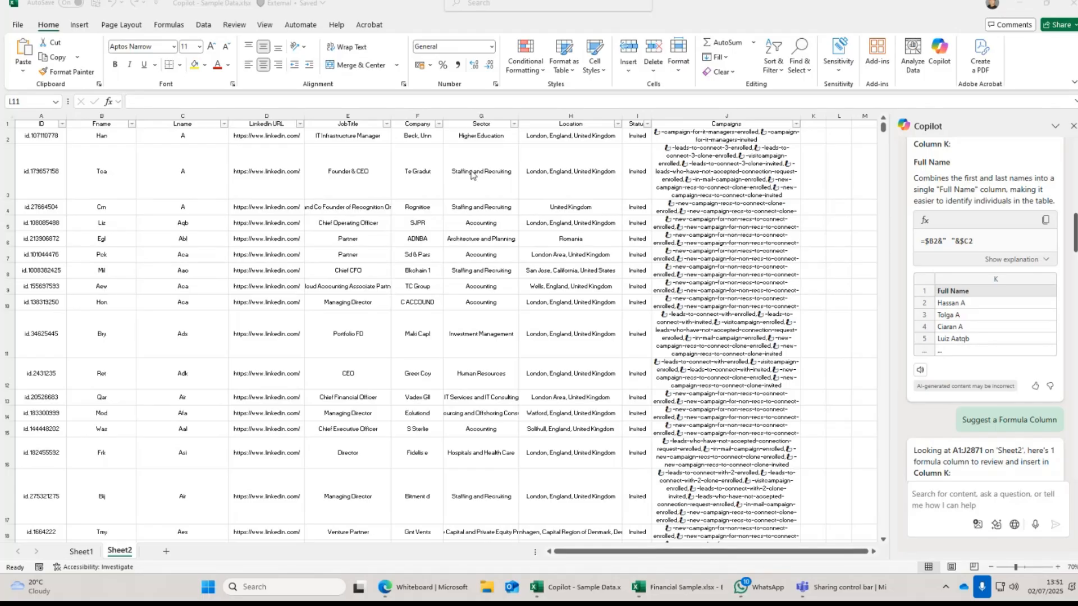
left_click(278, 135)
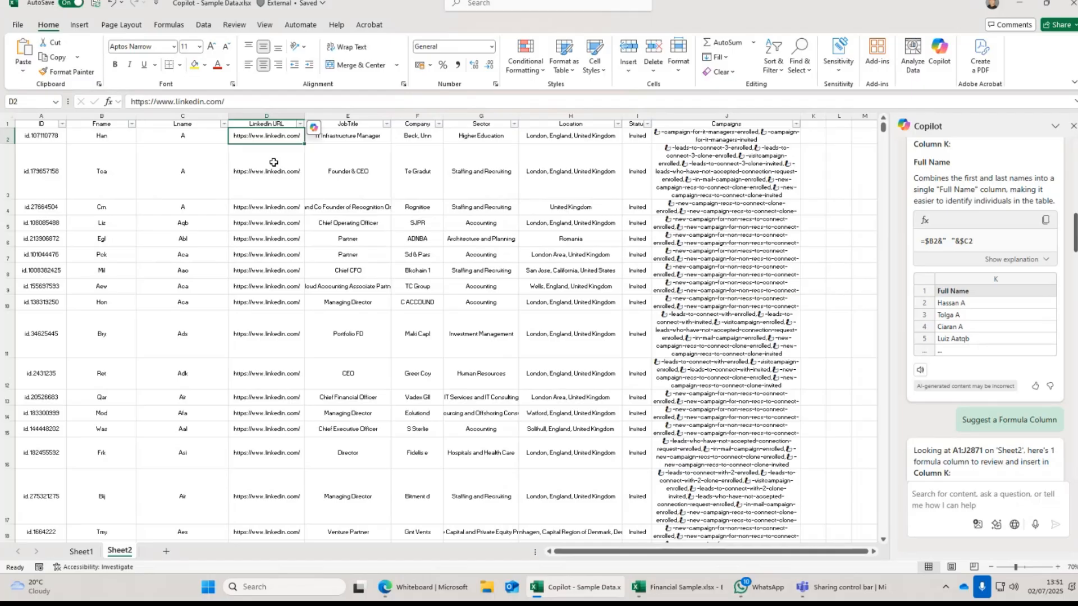
left_click(279, 114)
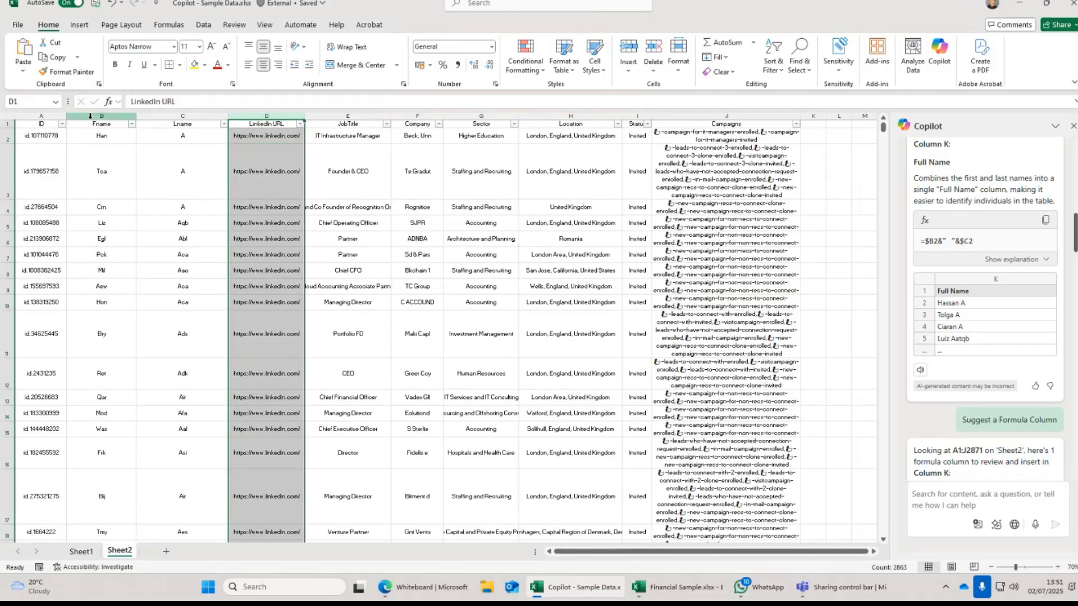
left_click_drag(90, 117, 159, 114)
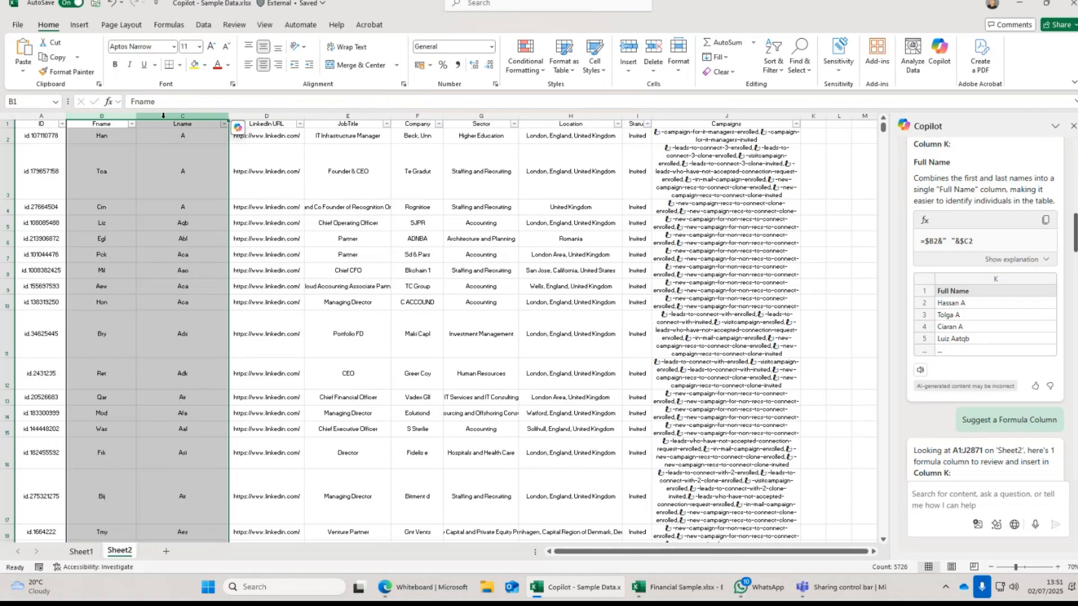
left_click(264, 225)
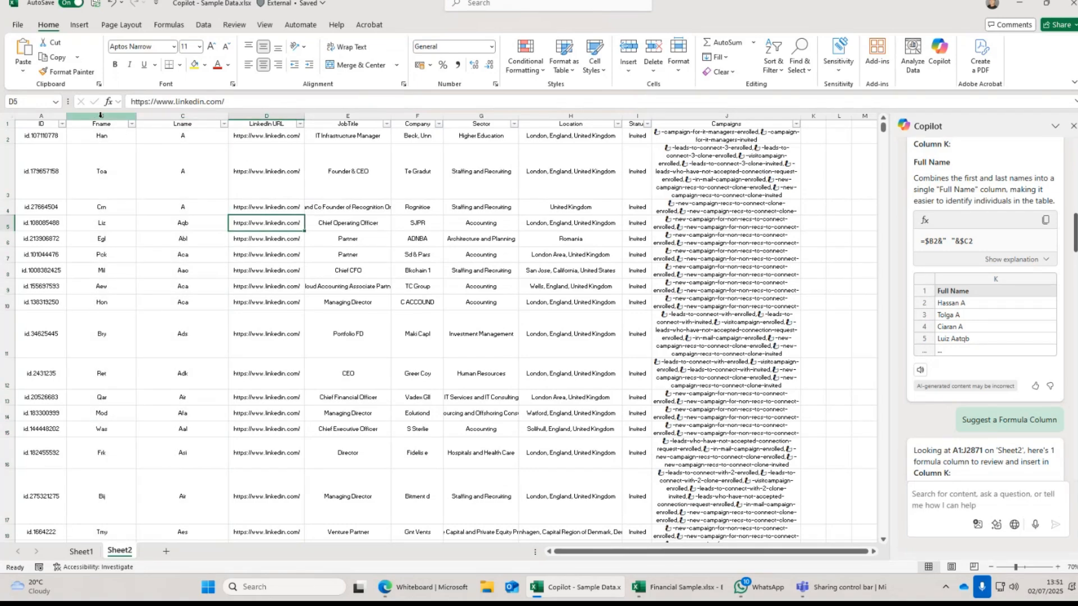
left_click_drag(101, 113, 168, 116)
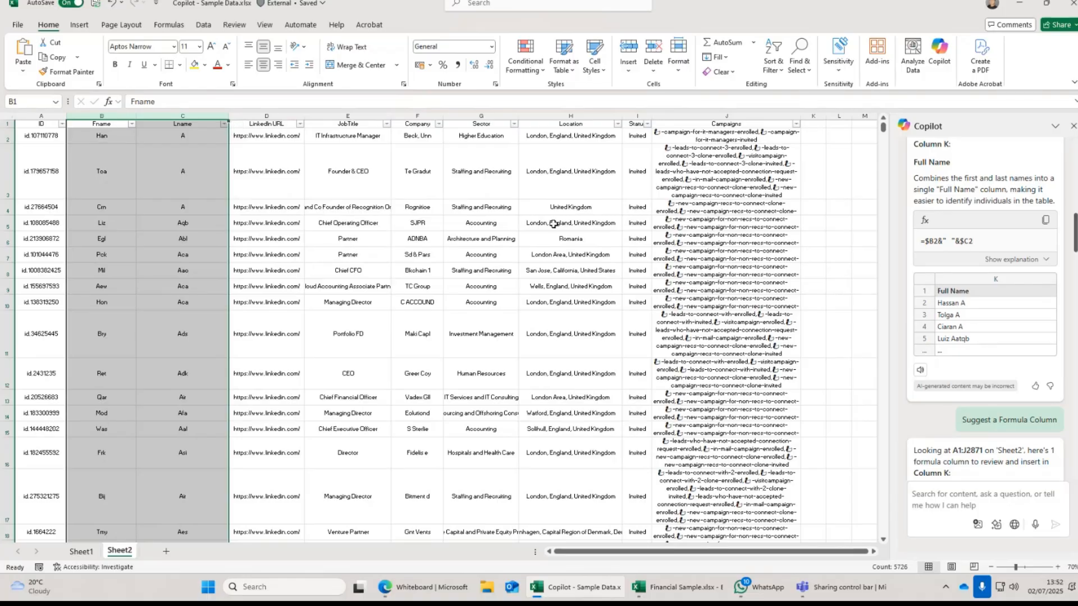
left_click(293, 182)
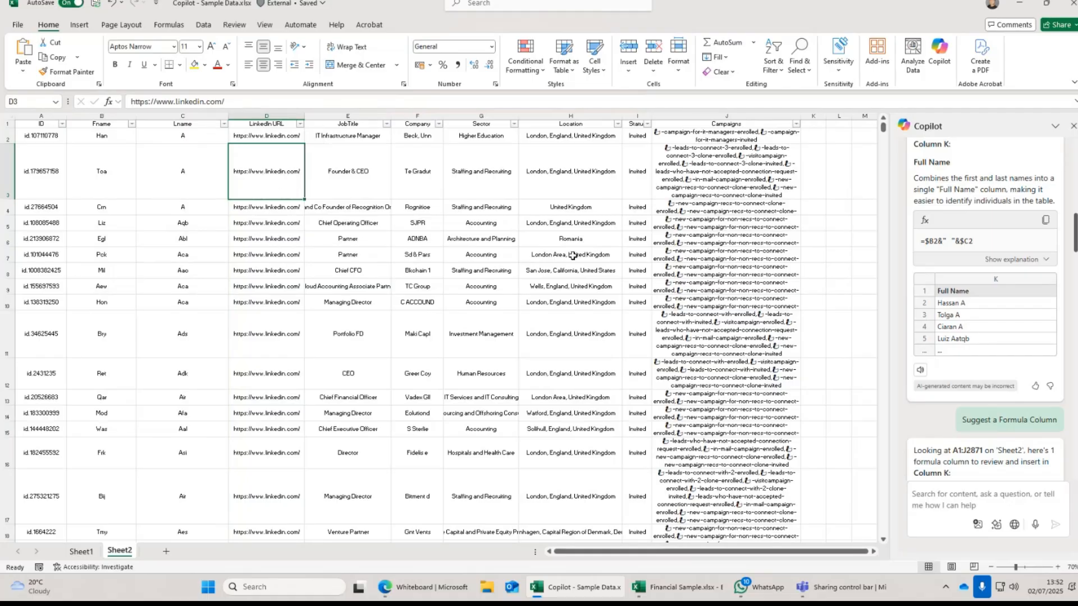
Copy Copilot's =IF(LEN(B2)>2 random-character formula for column B and select Location cell H3.
scroll(992, 357, "down", 1)
scroll(992, 356, "down", 10)
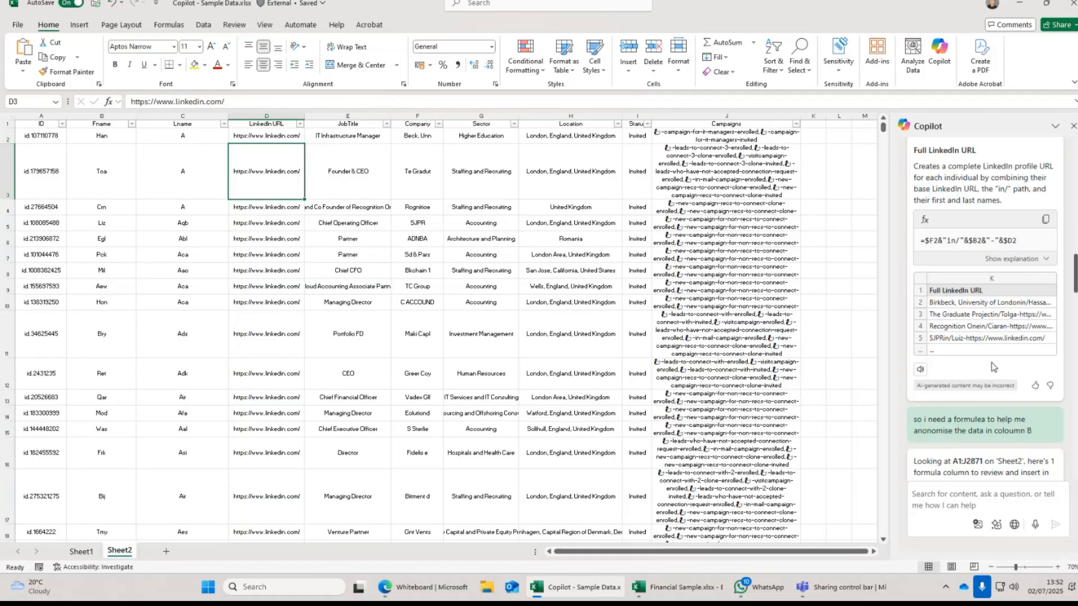
scroll(991, 365, "down", 10)
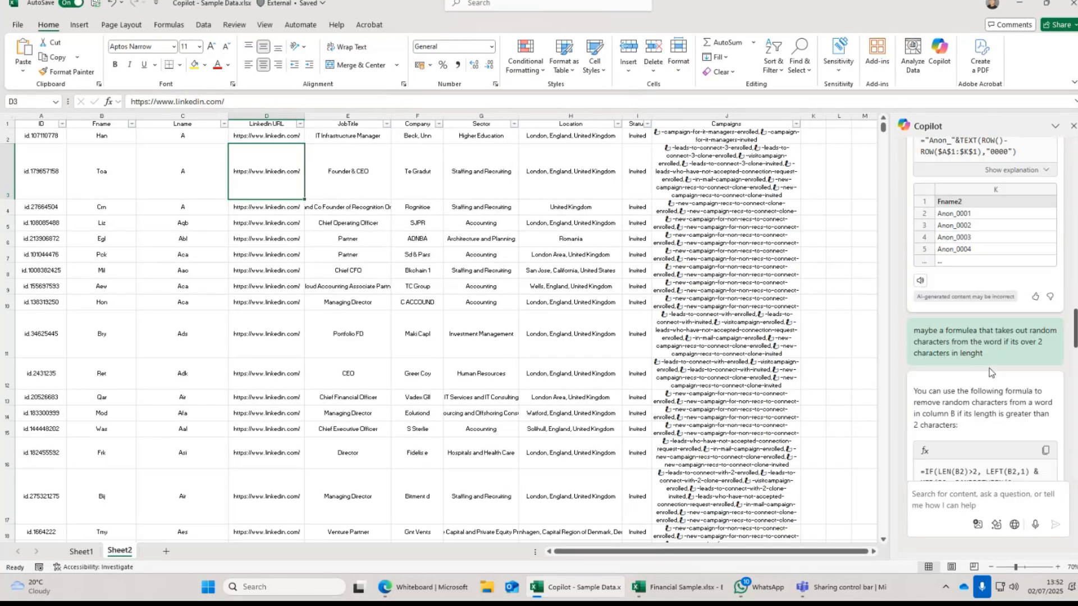
scroll(988, 370, "down", 10)
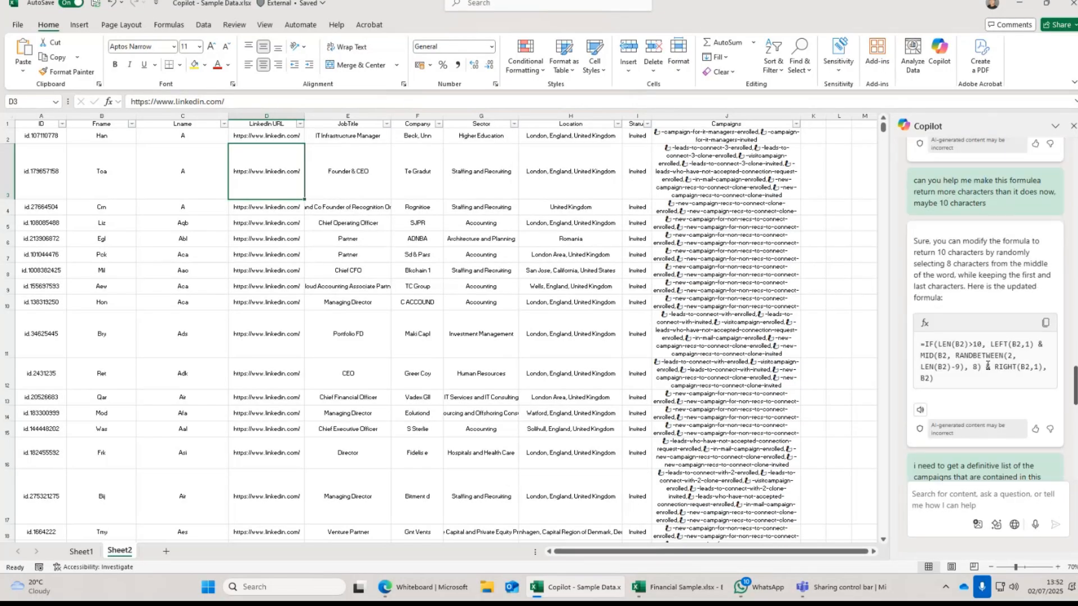
scroll(987, 365, "down", 3)
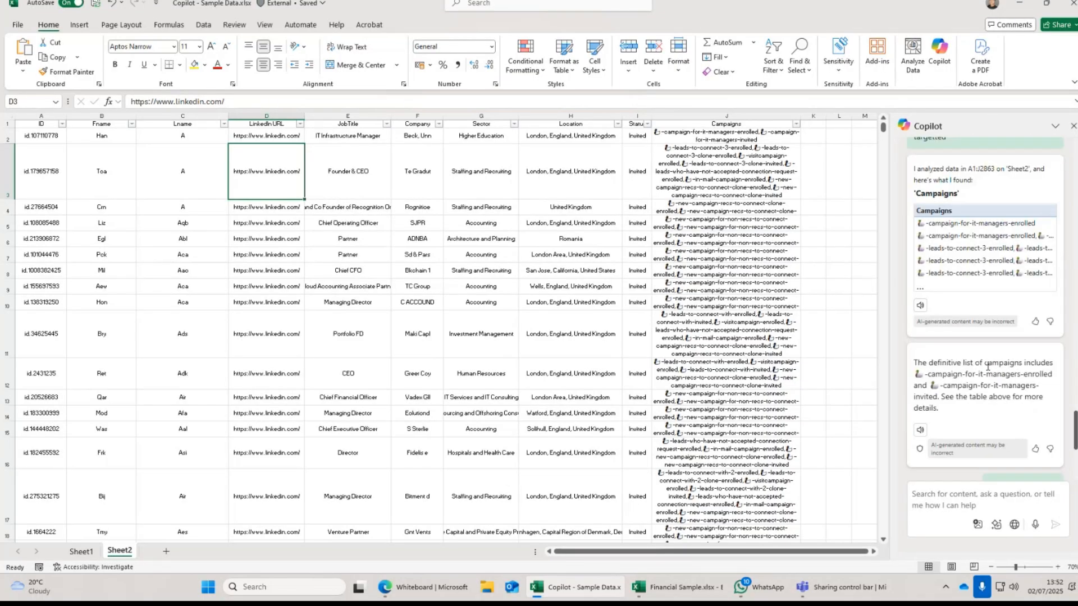
scroll(988, 365, "up", 10)
scroll(987, 366, "up", 5)
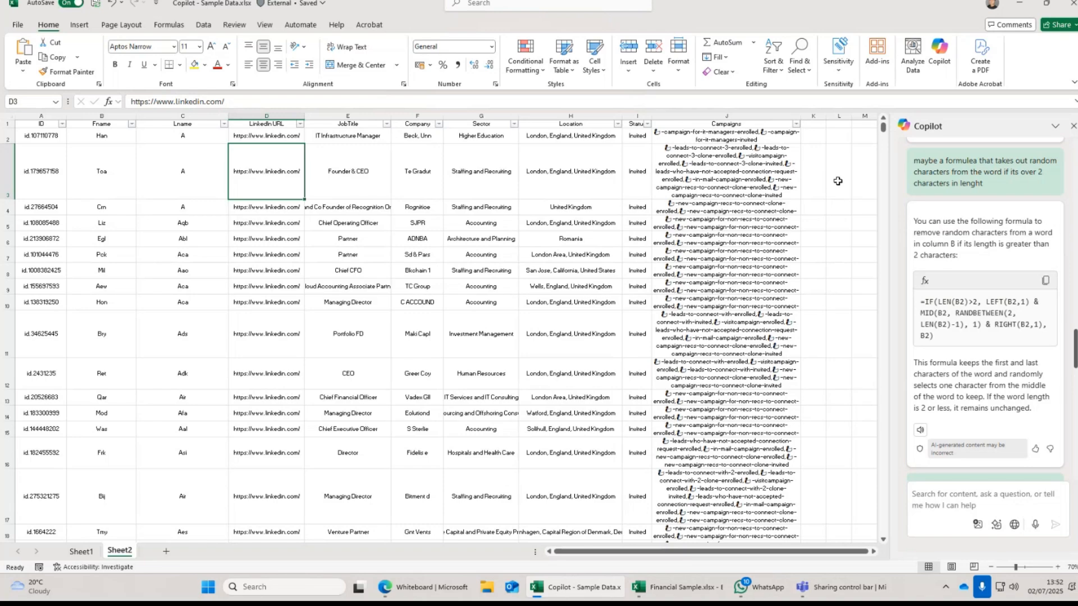
left_click(1044, 283)
left_click(600, 172)
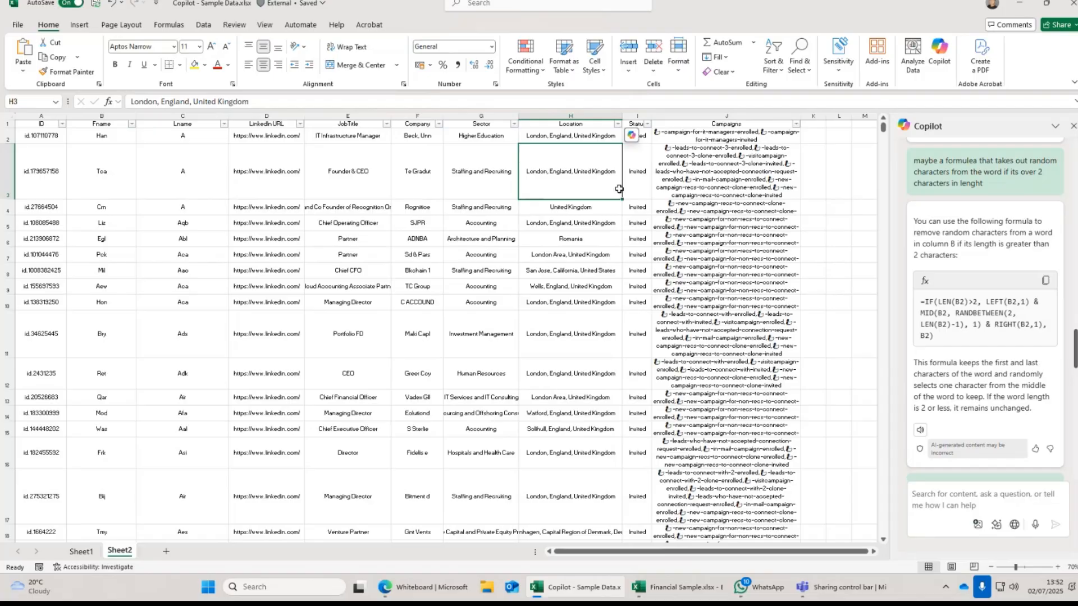
Ask Copilot to extract the town from the Location cell, the first item before a comma.
left_click(631, 136)
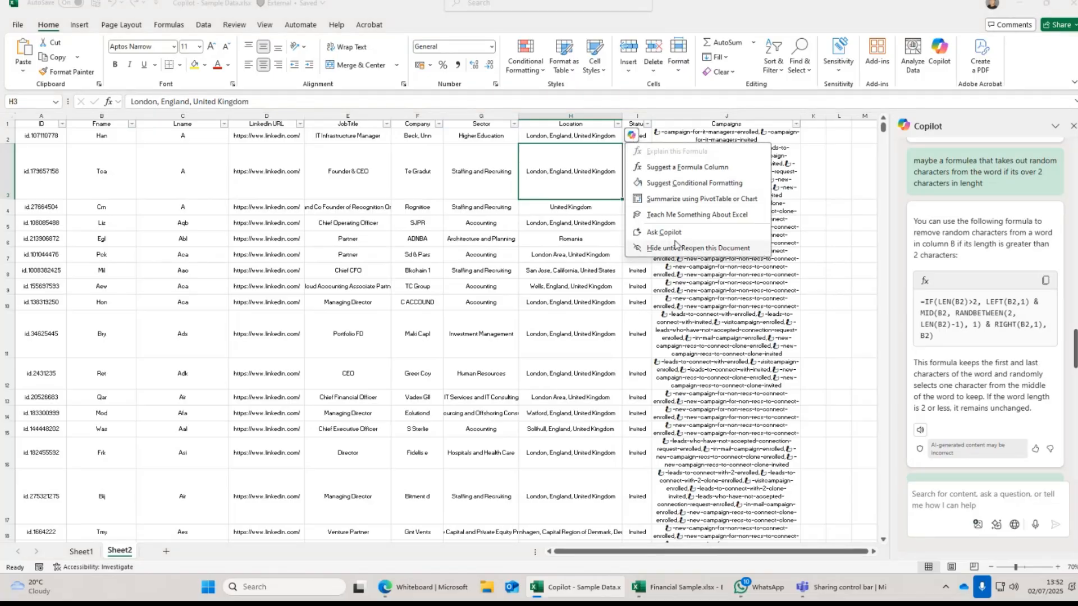
left_click(675, 232)
left_click(960, 492)
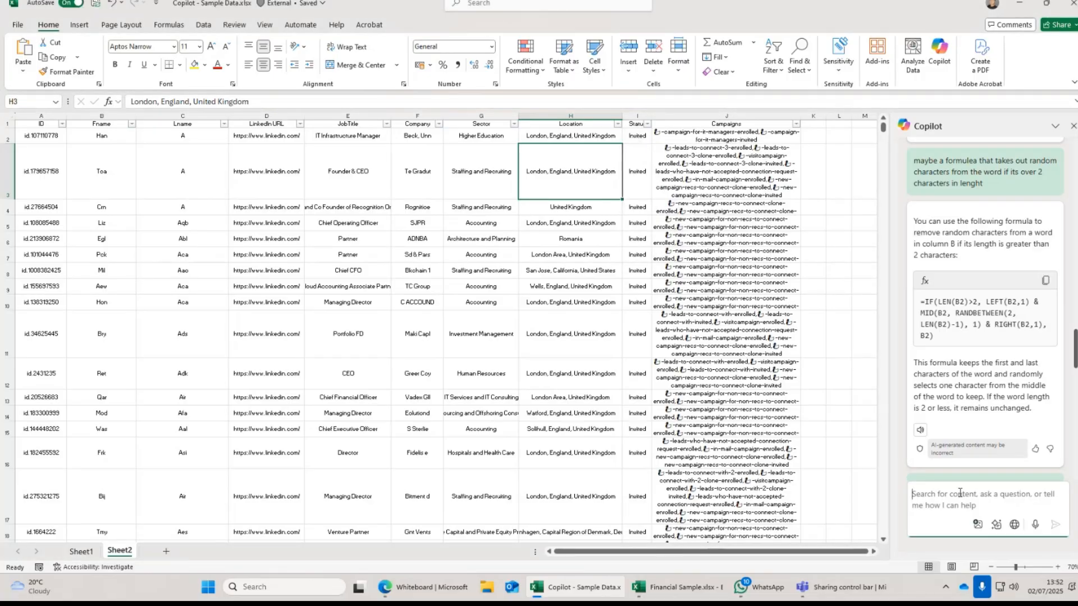
type("can y")
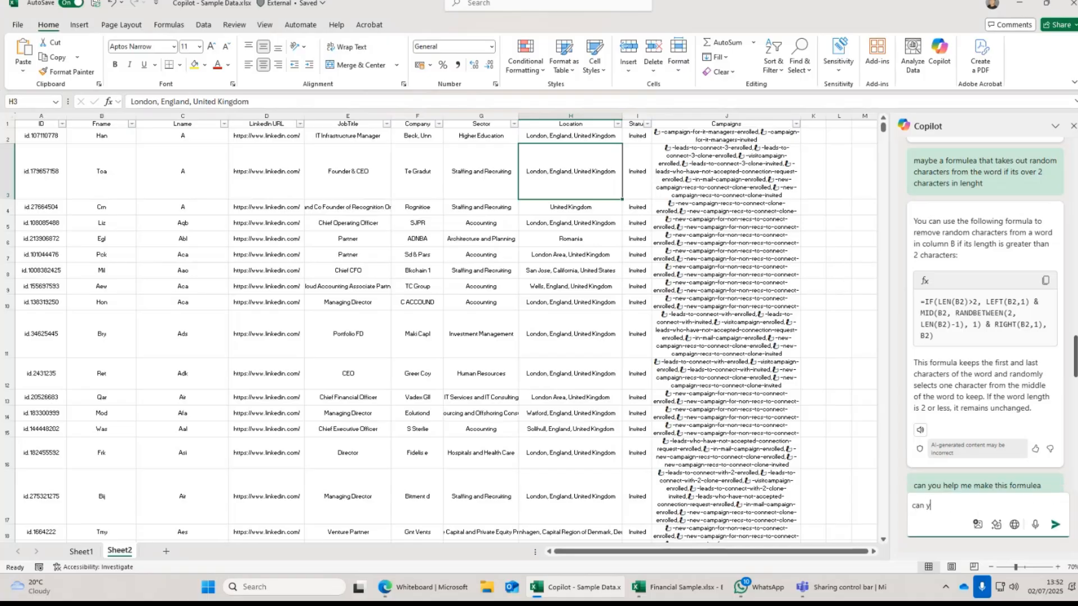
type("ou help me extract the town , w")
key("BackSpace")
type("from this ")
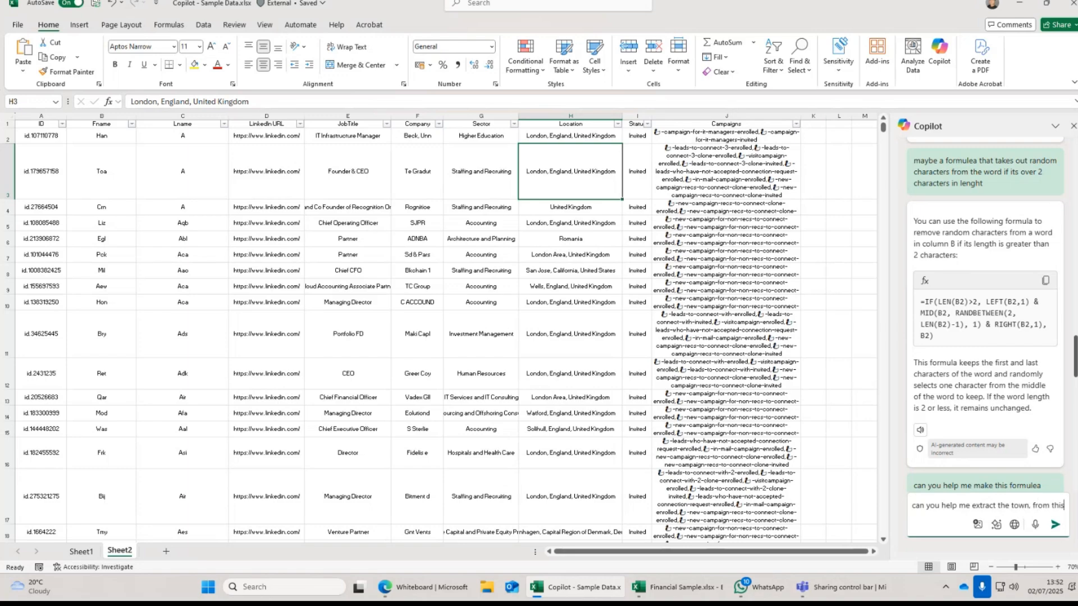
type("cell,")
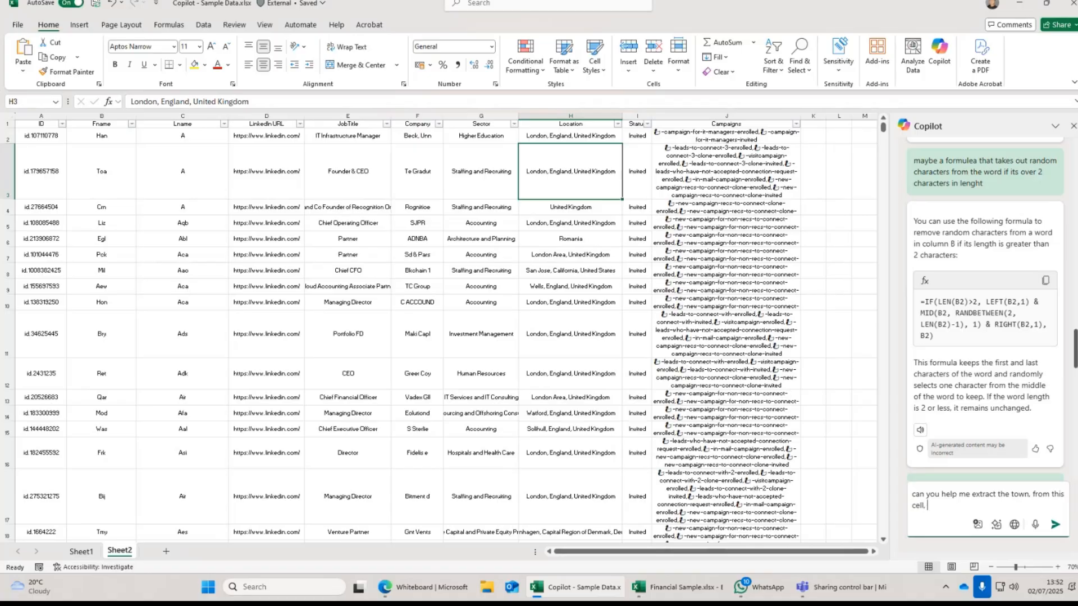
type(" this is usually the fi")
type("rst item")
type(" bel")
type("ore a c")
type("omma")
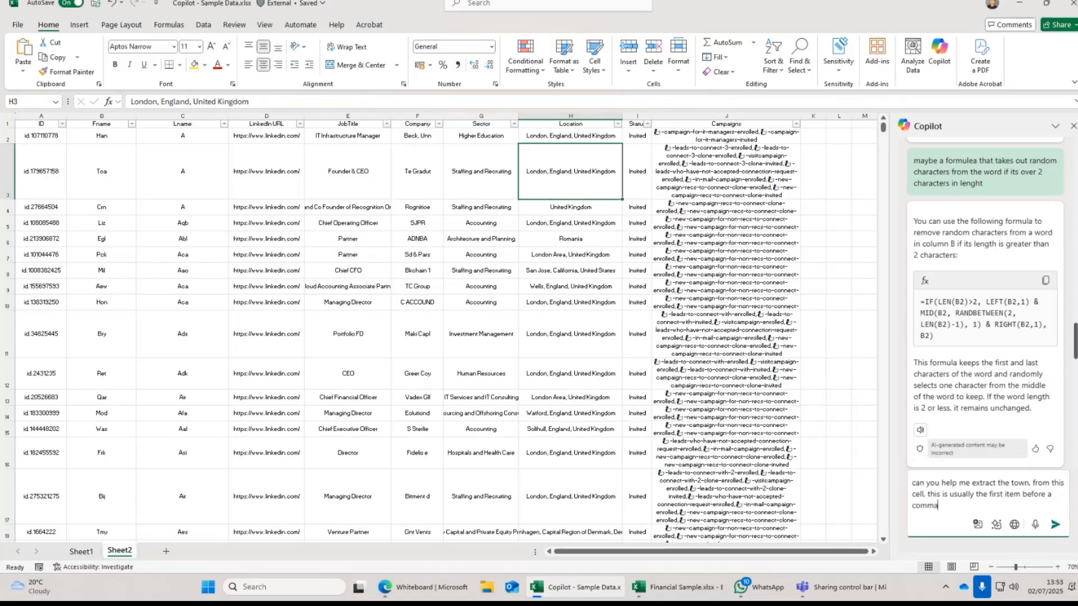
key("Return")
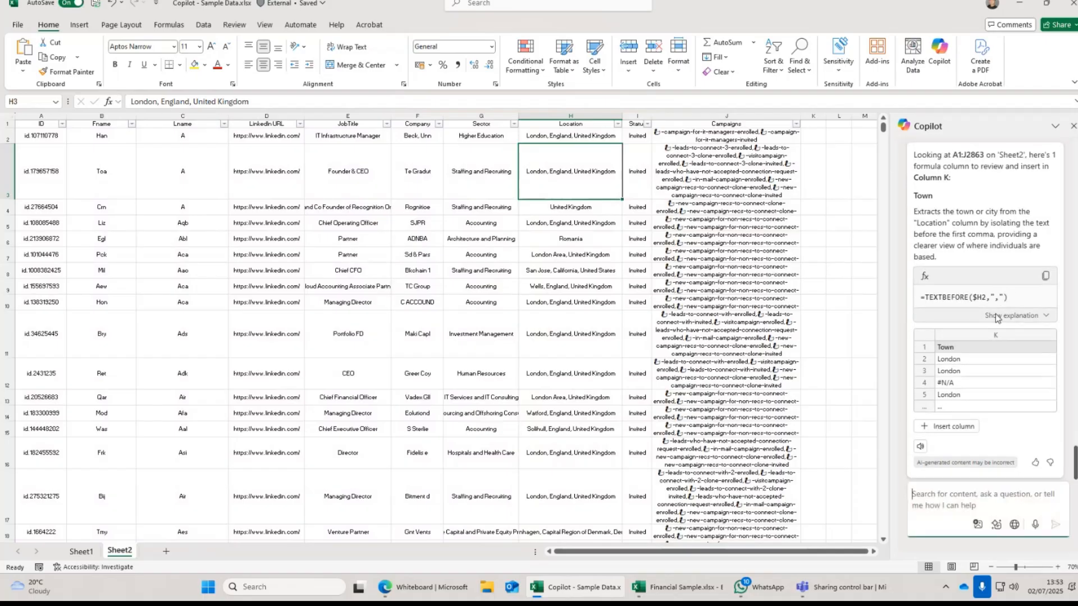
Insert the suggested Town column K, check cell J3, then switch to Financial Sample.xlsx.
left_click(951, 428)
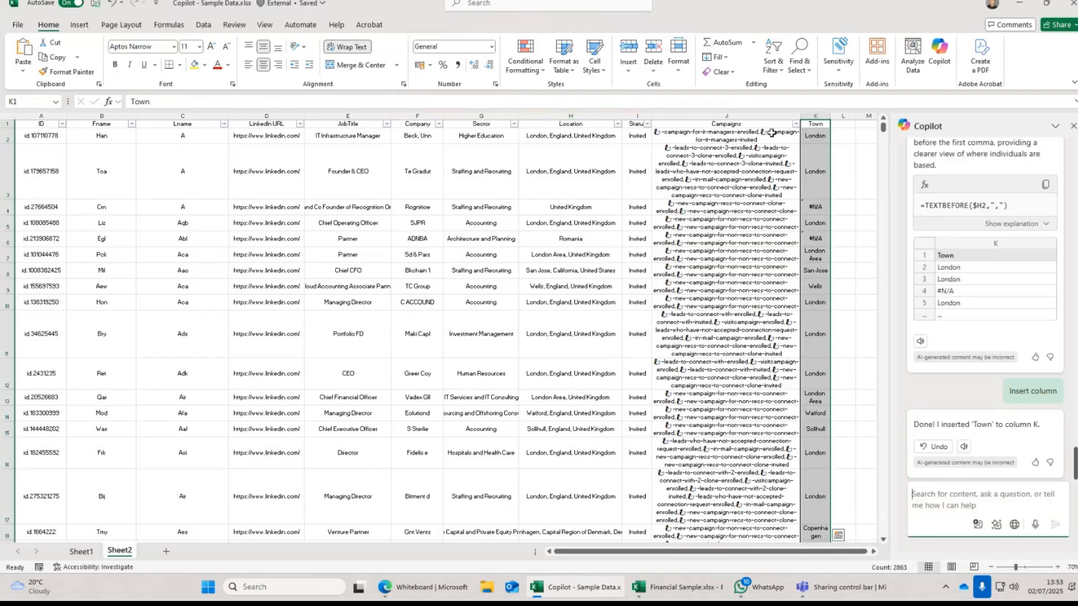
left_click(721, 171)
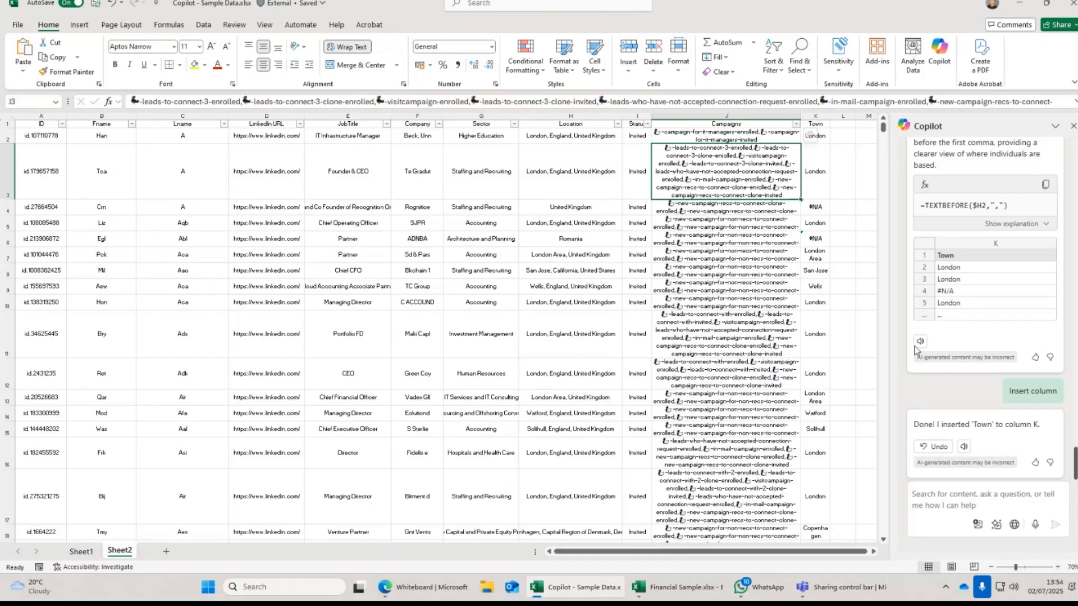
left_click(681, 594)
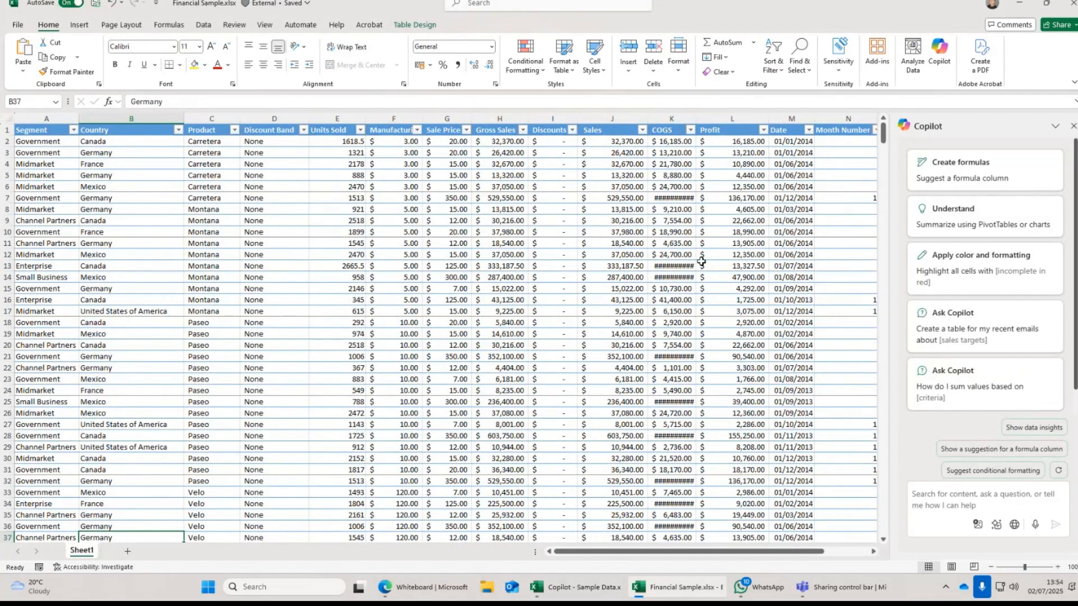
Ask Copilot for a graph of all units sold against the products in the sales table.
left_click(664, 247)
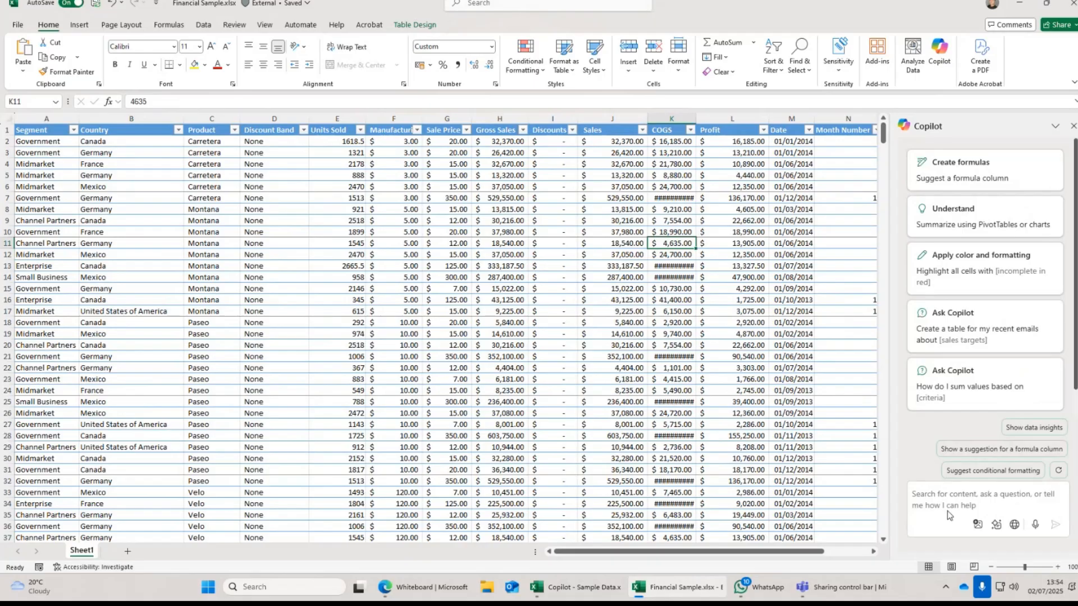
left_click(949, 494)
type("create a graph")
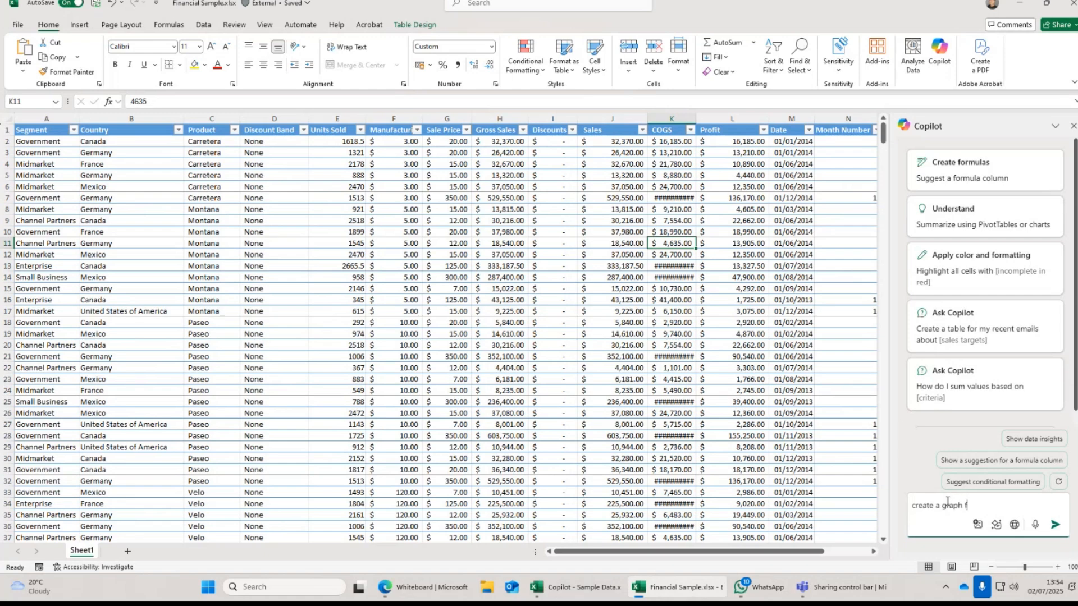
type(" showing all of the units sold agains")
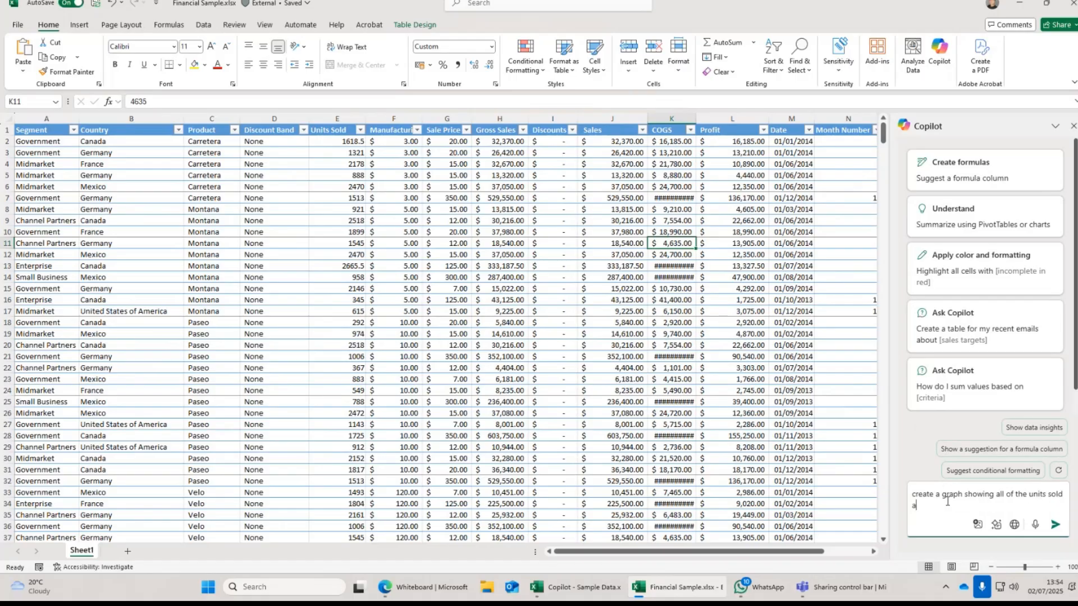
type("t the prod")
type("s")
key("Return")
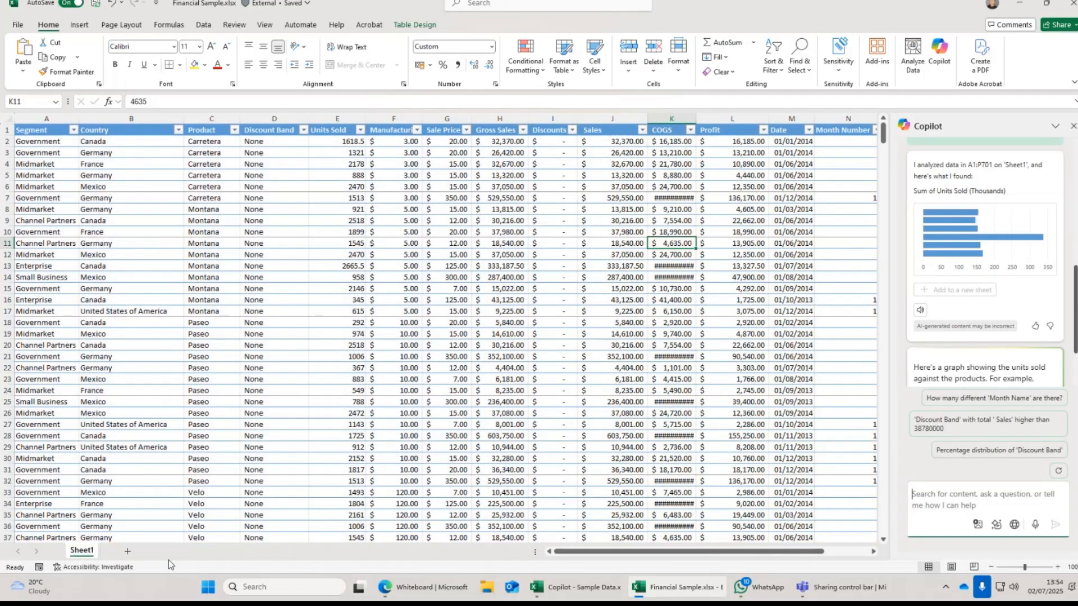
Add the units-sold chart to a new Sheet2, then reselect Sheet1's sales table for inserting.
left_click(972, 212)
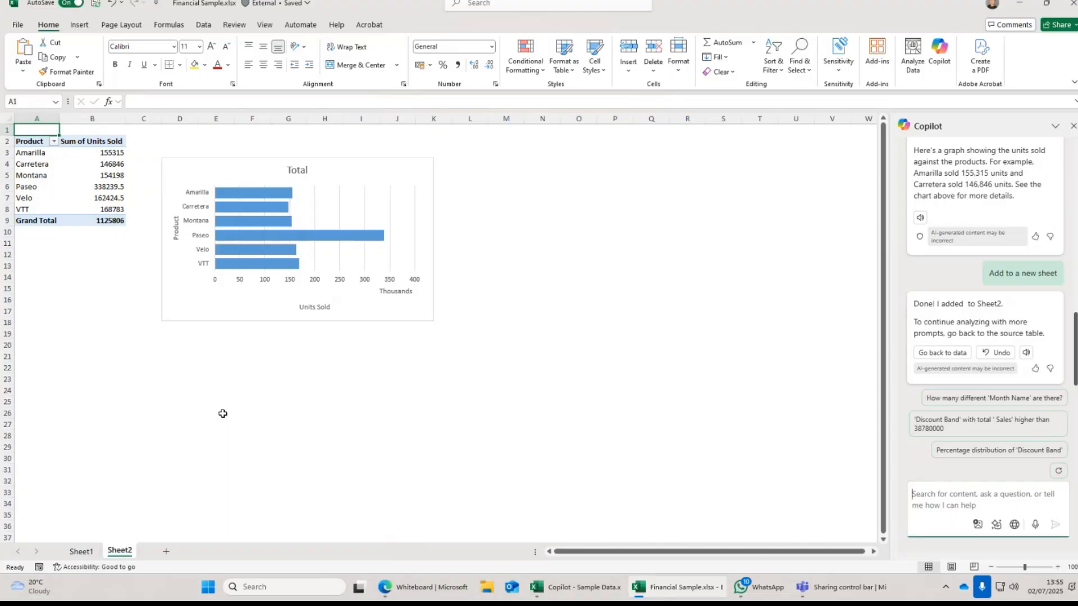
left_click(82, 552)
left_click_drag(19, 134, 868, 547)
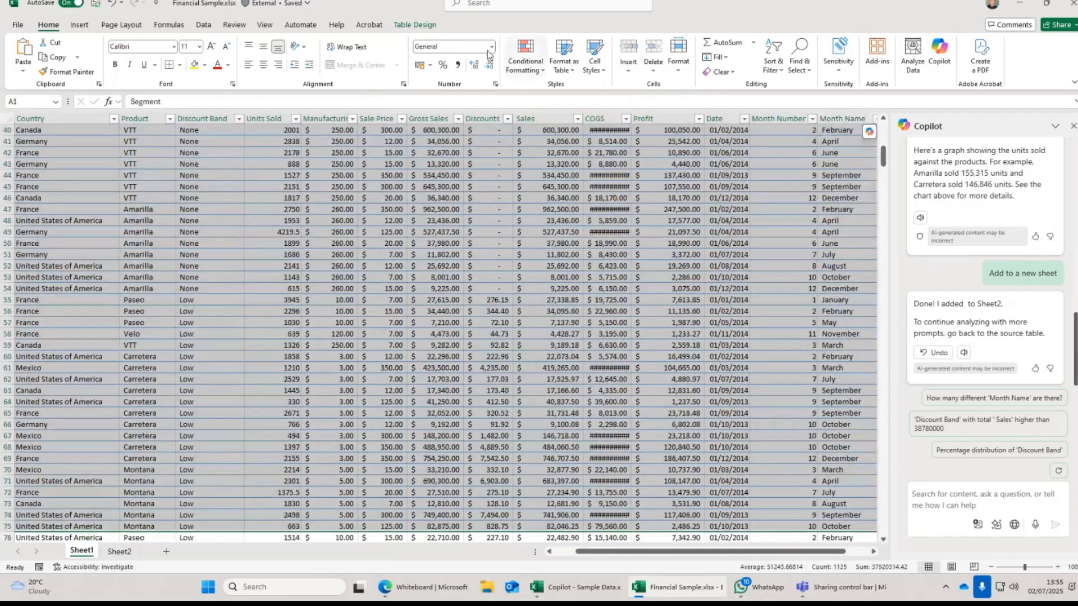
left_click(79, 25)
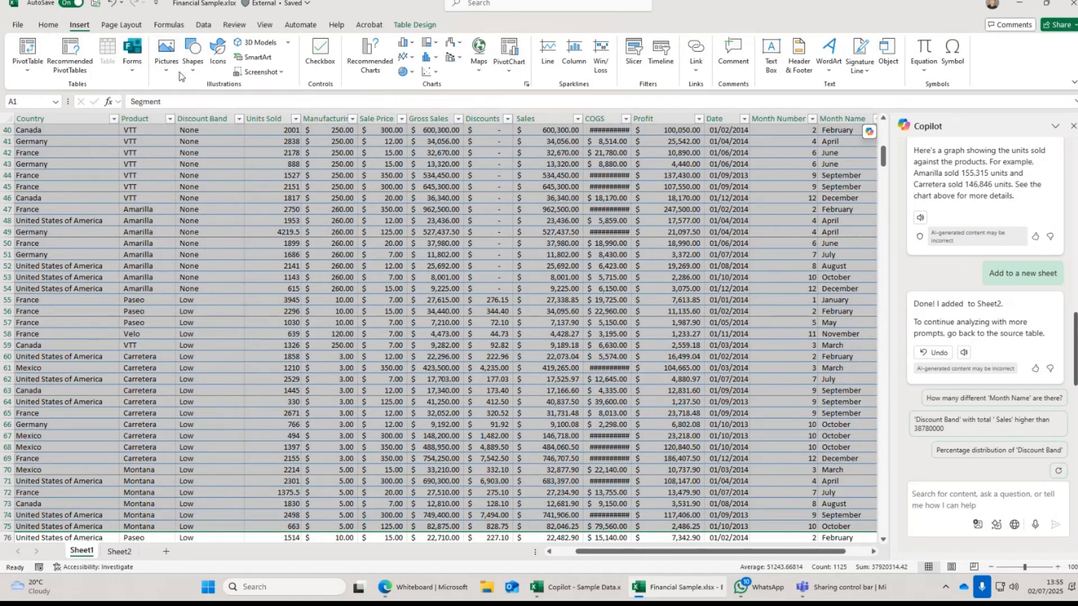
Bring the Whiteboard browser window forward and reorder its page among the open browser pages.
mouse_move(569, 590)
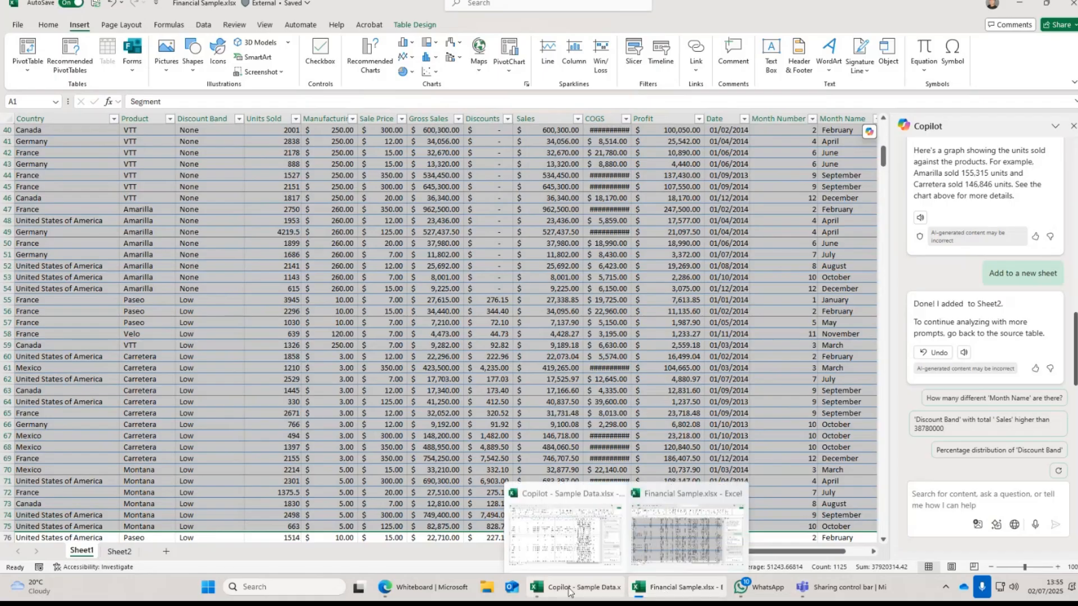
left_click(447, 590)
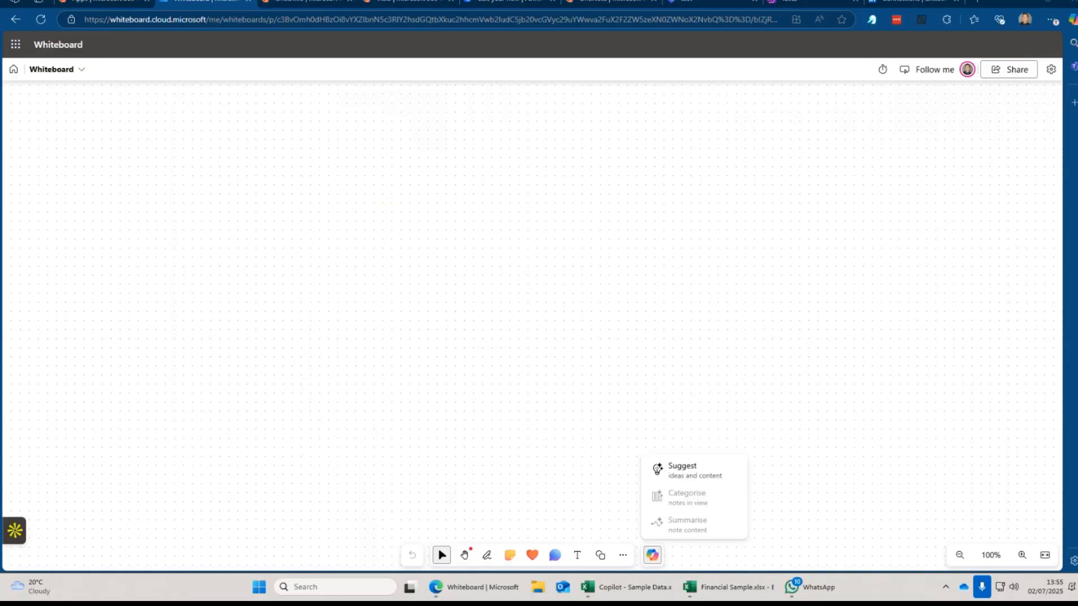
left_click_drag(223, 3, 900, 6)
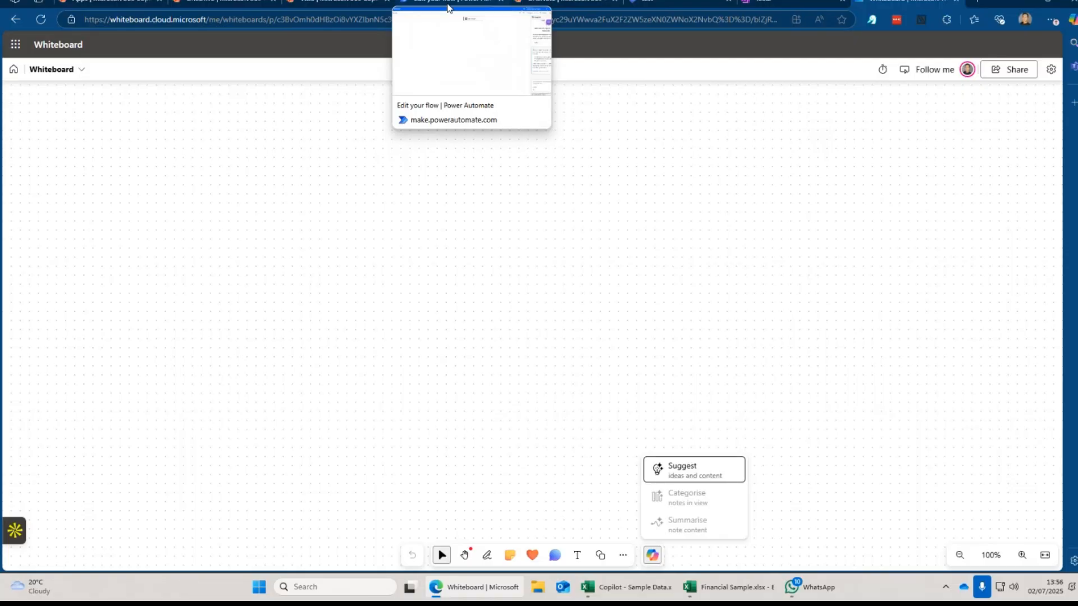
Use Copilot Suggest with the prompt 'generate ideas for marketing plan around microsoft 365'.
left_click(696, 476)
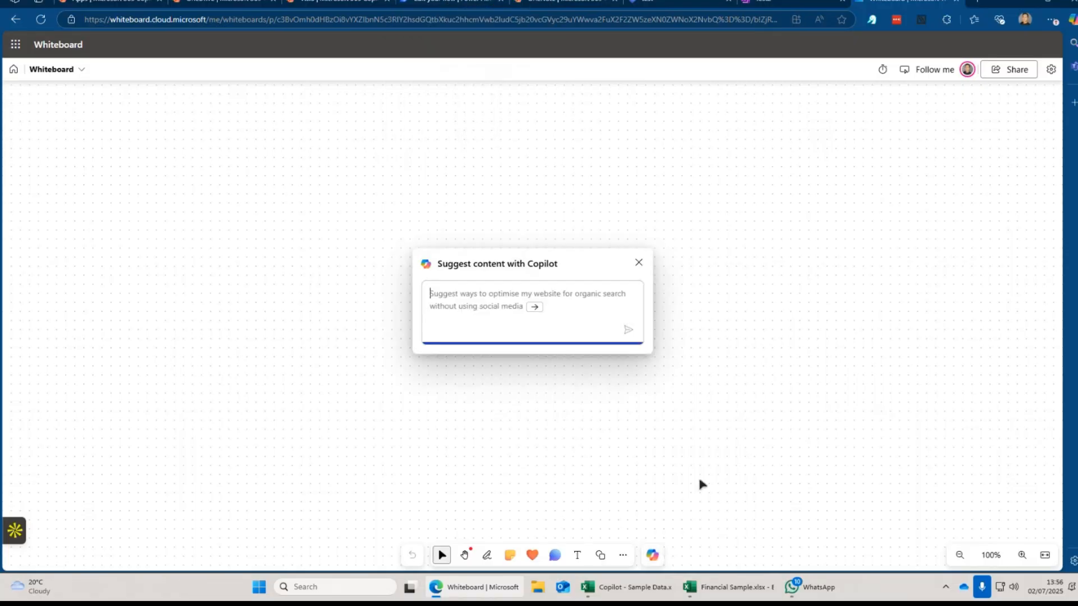
left_click(451, 298)
type("generate ")
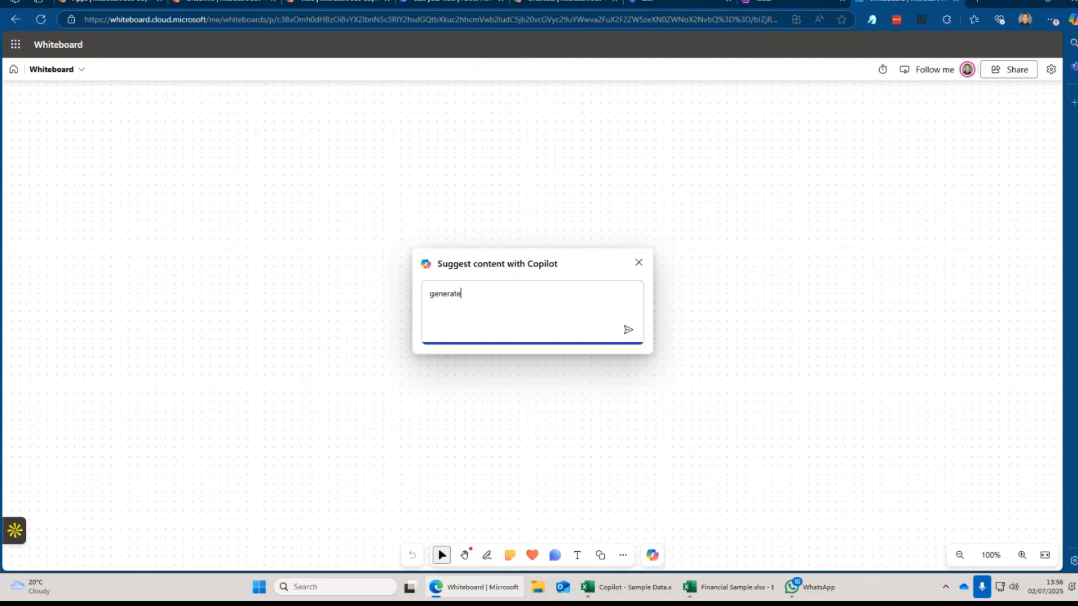
type("ideas for marketing plan around mic")
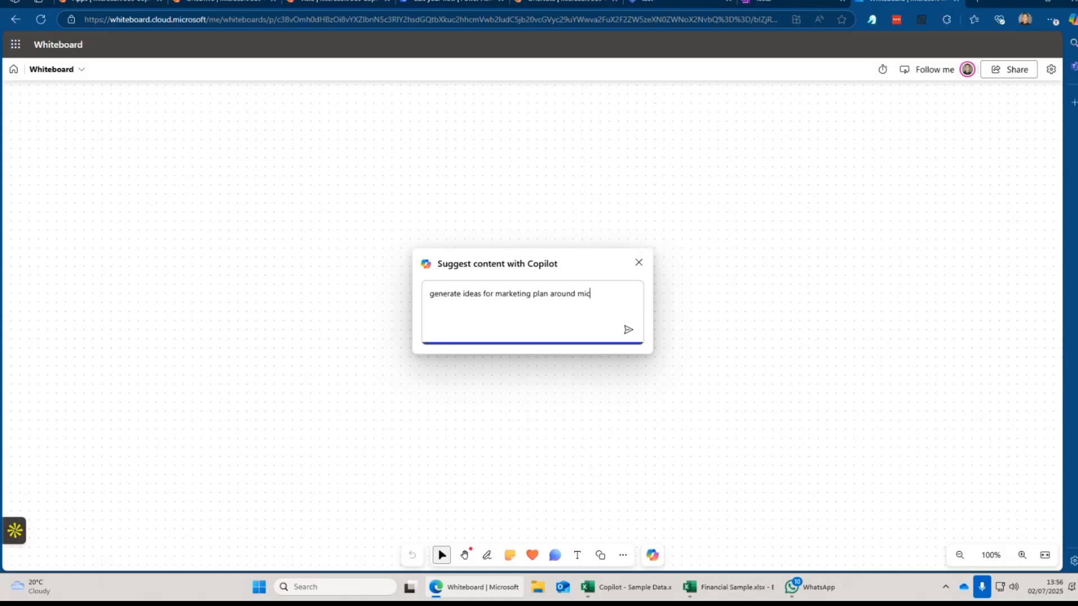
type("rosoft 365")
key("Return")
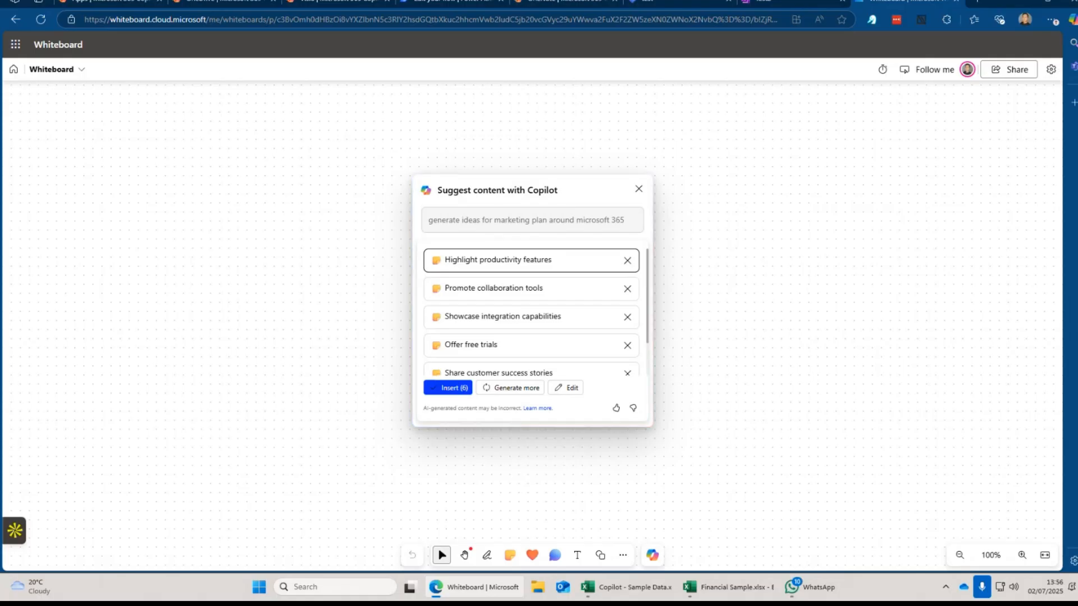
Insert all six idea sticky notes, nudge them left, then move on to the Power Automate page.
left_click(458, 389)
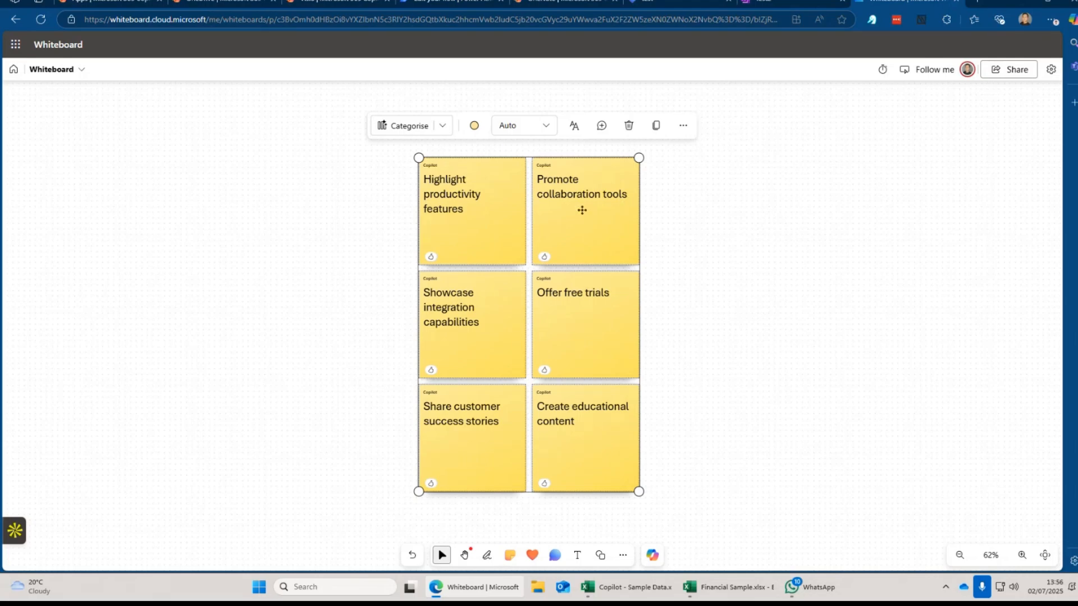
left_click_drag(621, 208, 509, 203)
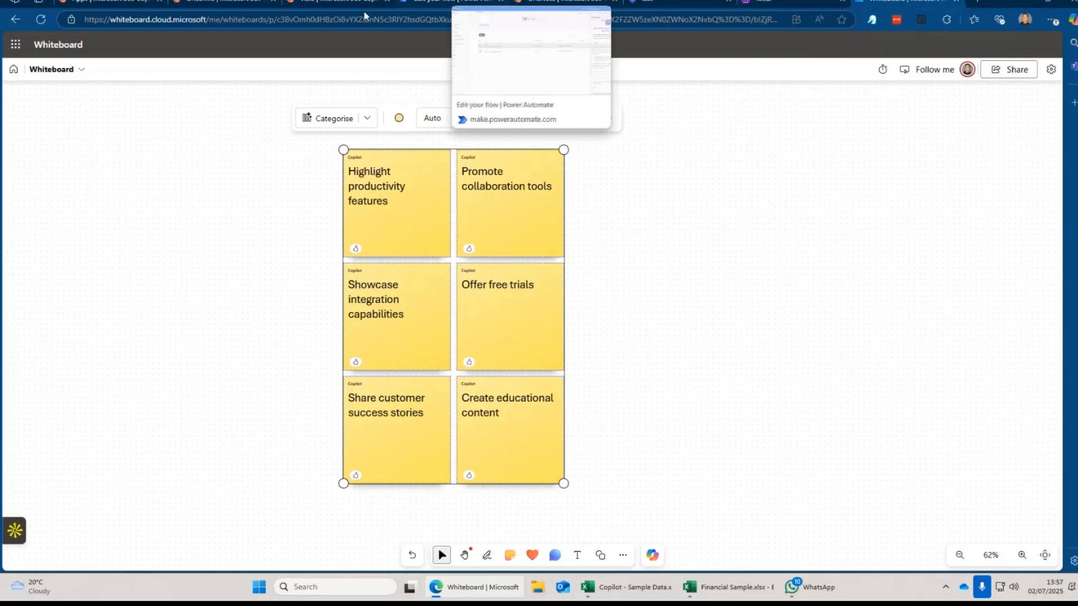
mouse_move(313, 5)
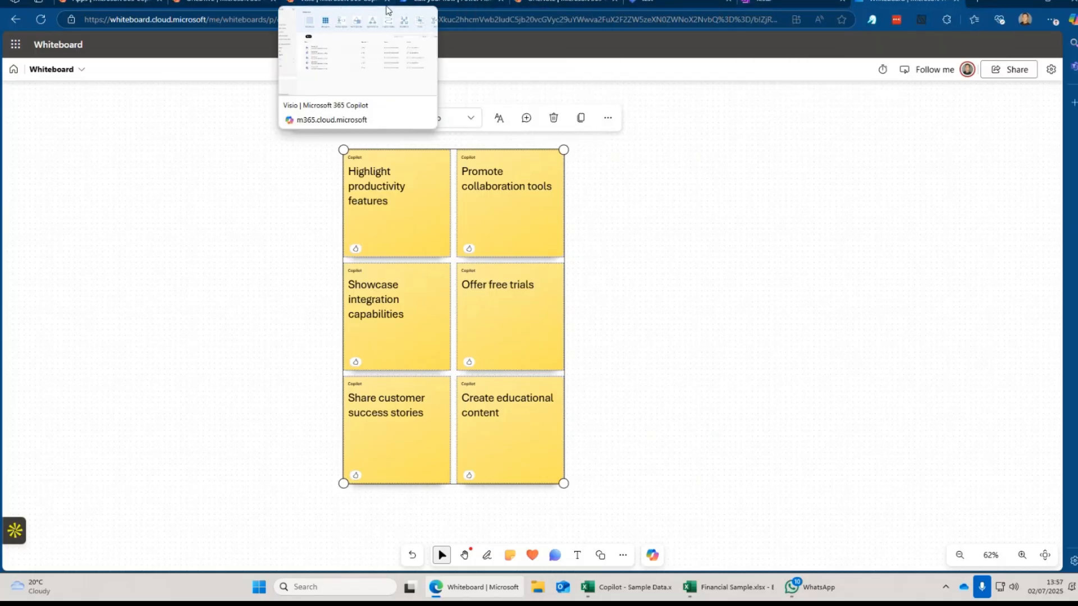
left_click(354, 6)
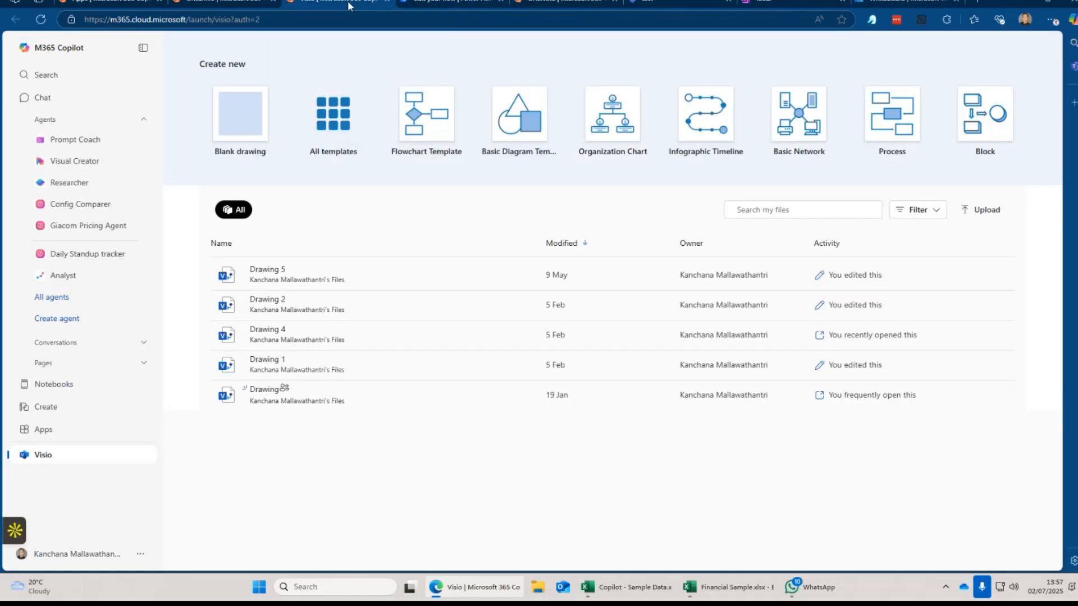
left_click(411, 5)
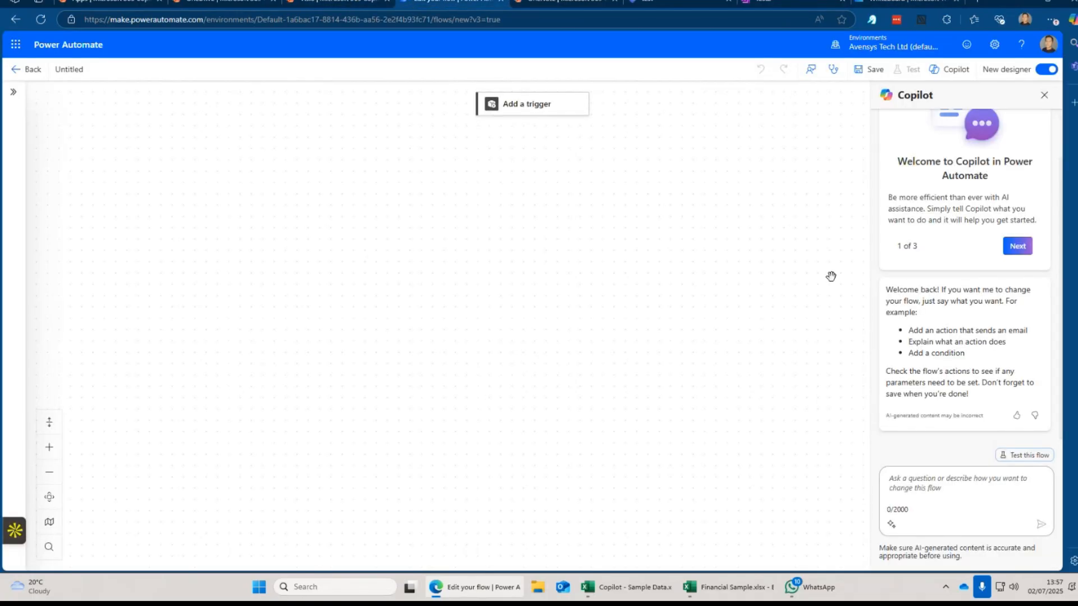
Ask Copilot for a flow saving CV email attachments to OneDrive, then try Test this flow.
left_click(949, 487)
type("c")
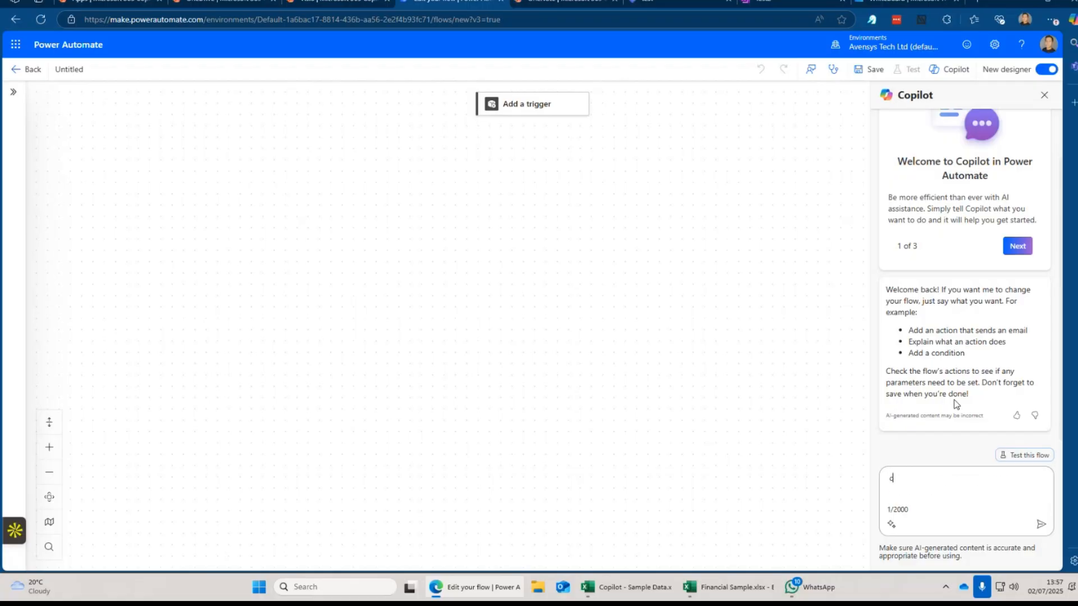
type("an you generate a flow to extract cv attachments from my amailbox and place them into a onedrive folder")
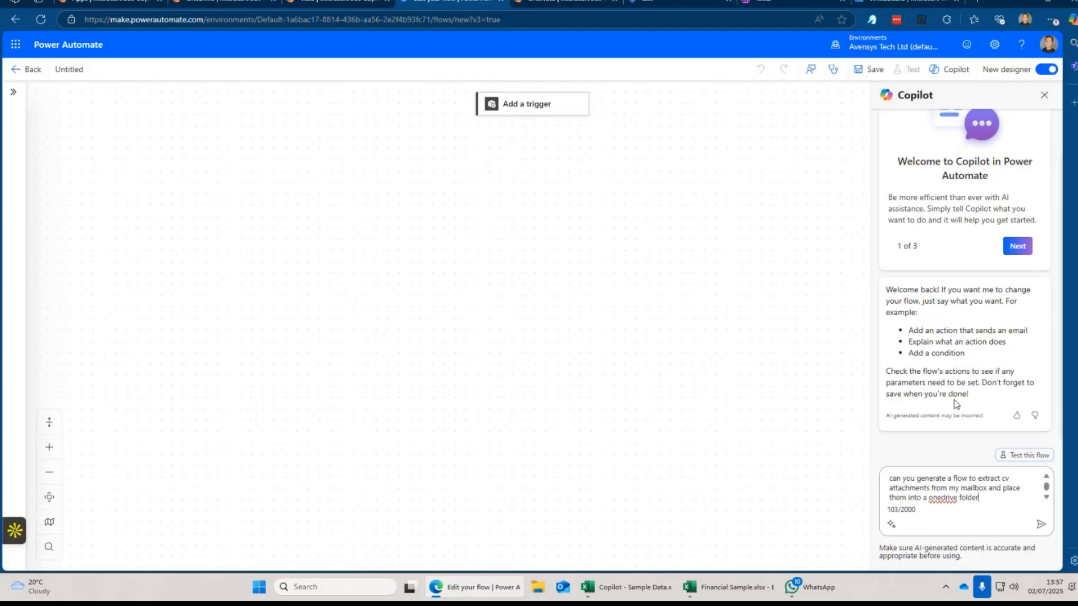
type(" each time a new email r")
type("rrives from")
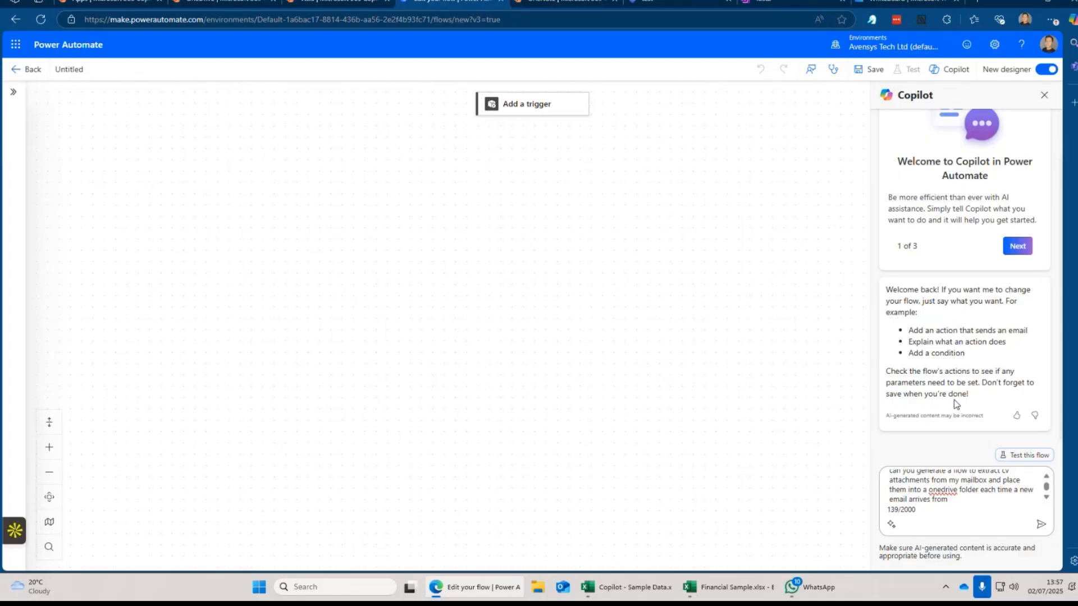
key("Return")
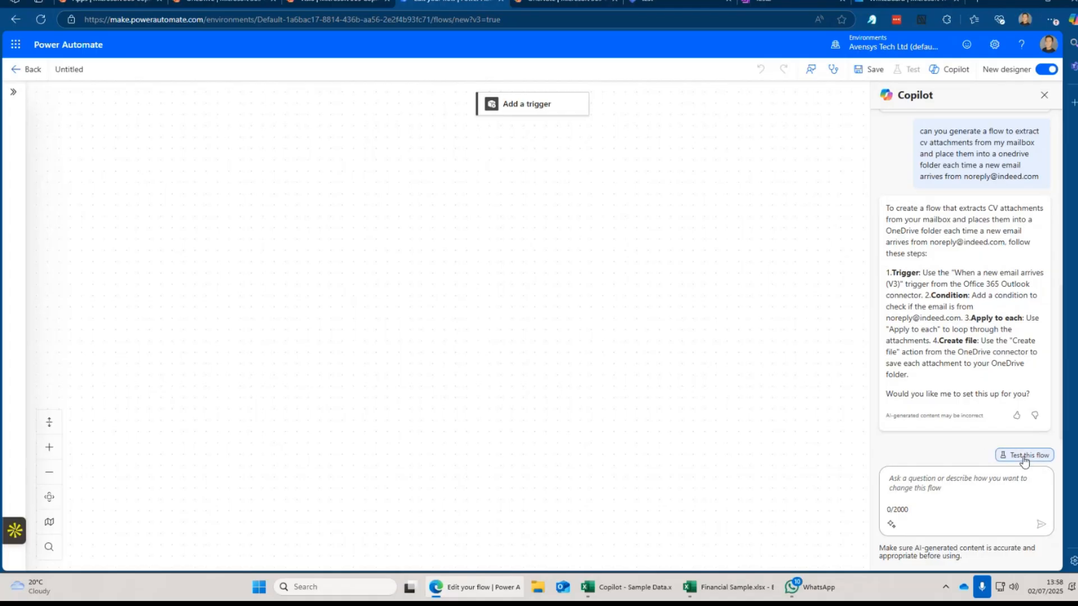
left_click(1024, 456)
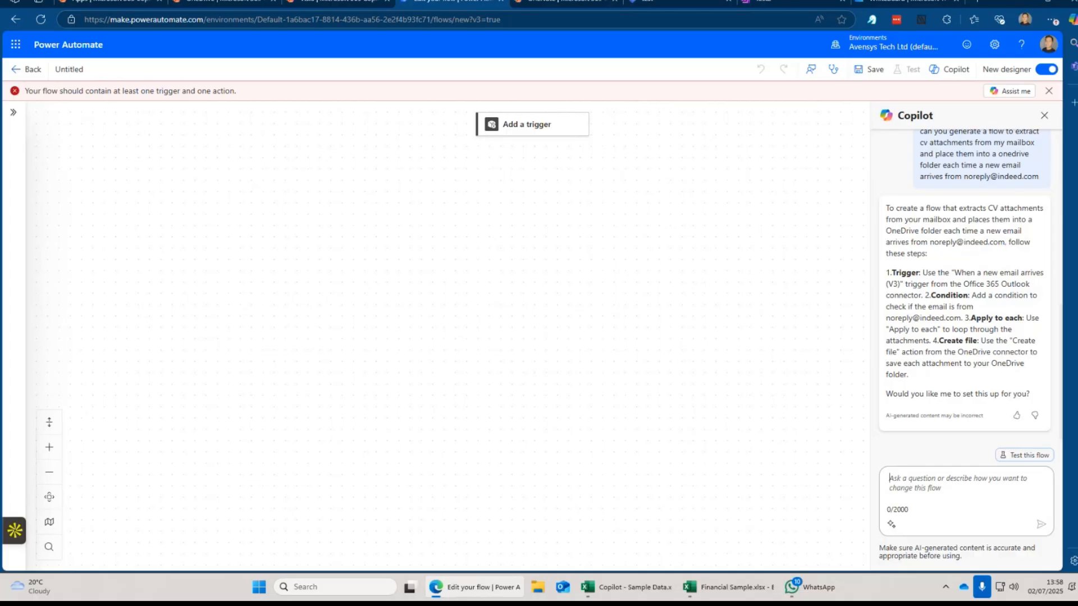
Ask Copilot to go ahead and create the Outlook 'When a new email arrives' trigger.
type("please go ahead n")
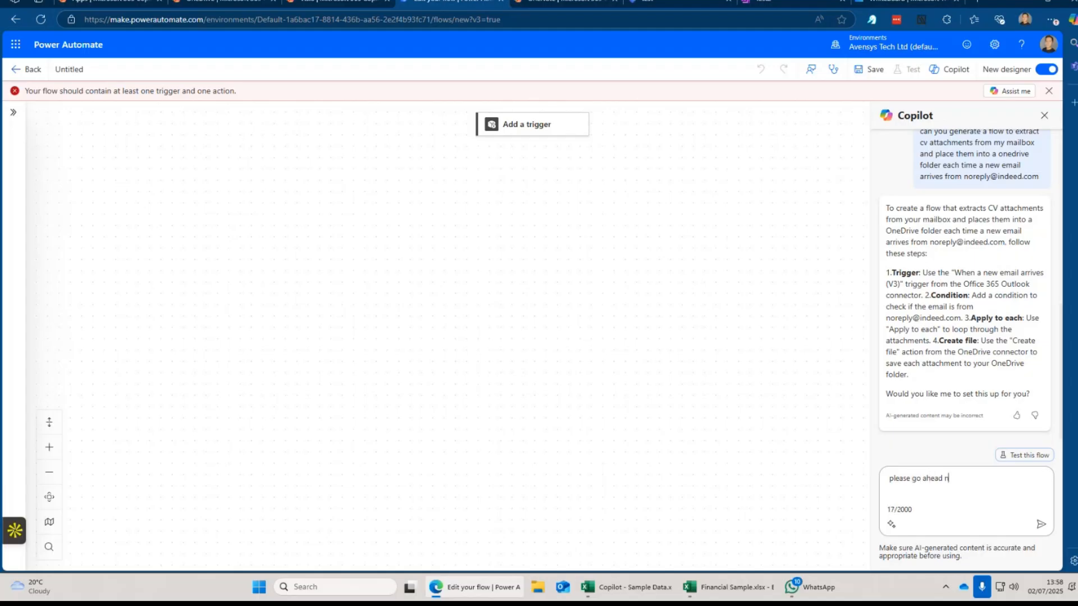
type("nd create the trigger for outlook")
key("Return")
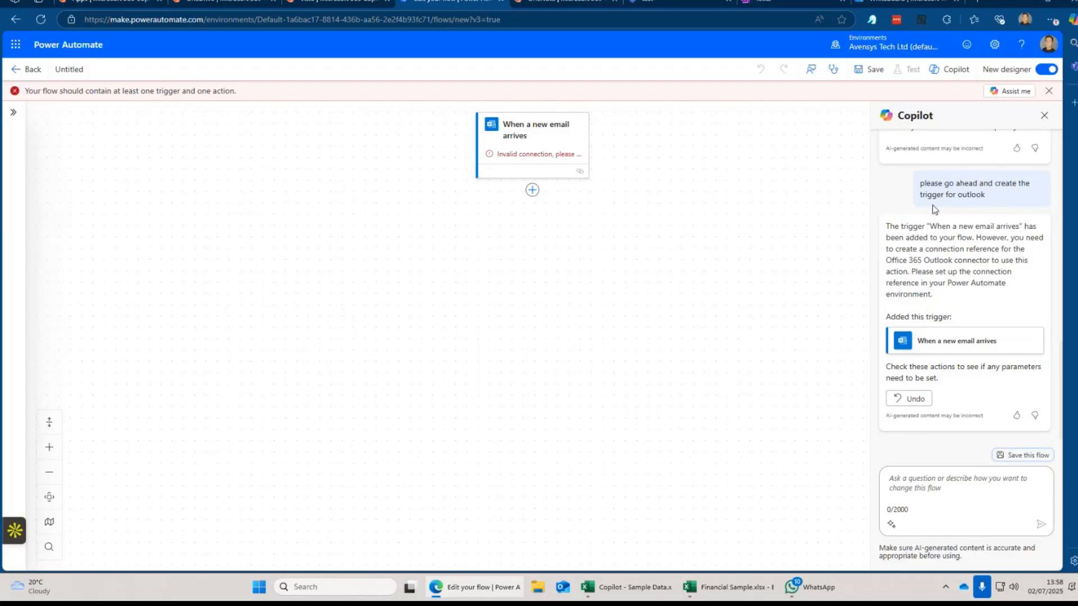
Scroll back up the Copilot chat and highlight the original flow request.
scroll(933, 209, "up", 3)
scroll(932, 210, "up", 3)
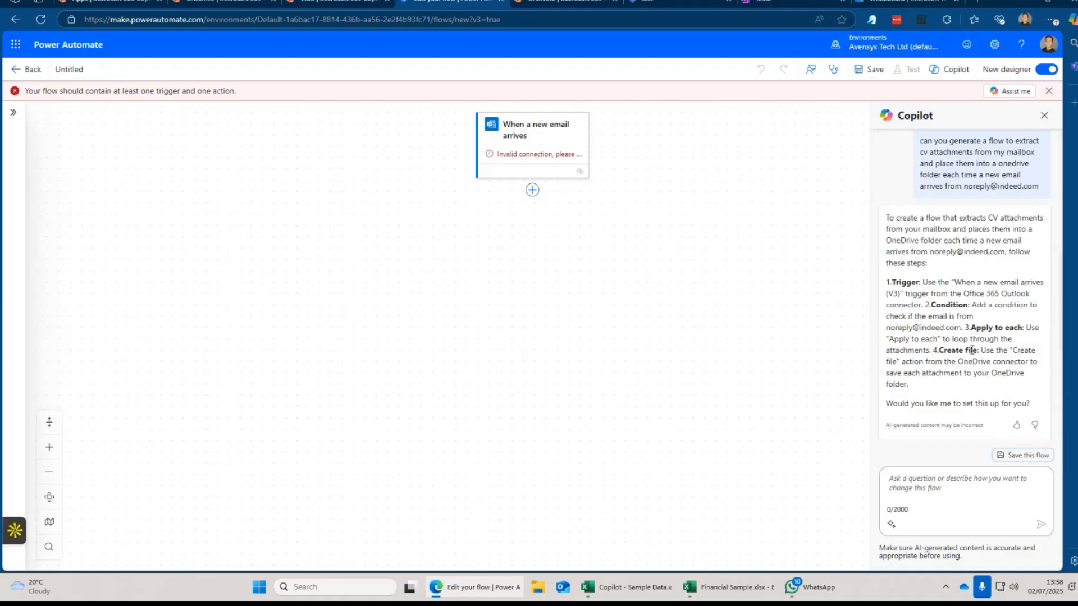
left_click_drag(926, 206, 961, 251)
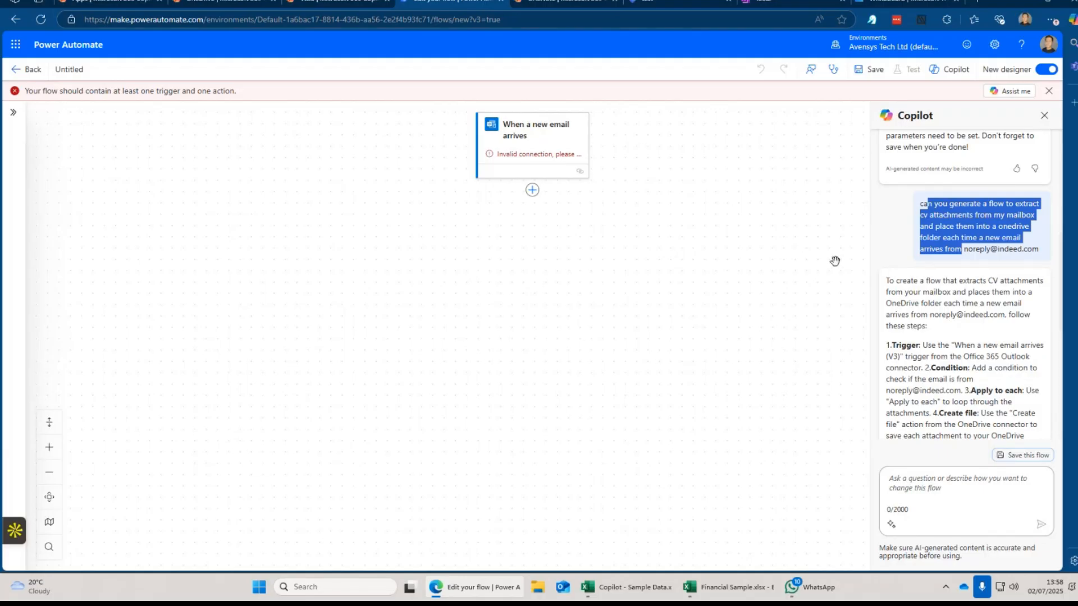
Highlight the Trigger, Condition and Apply to each steps in Copilot's reply, then move to OneNote.
scroll(979, 402, "down", 5)
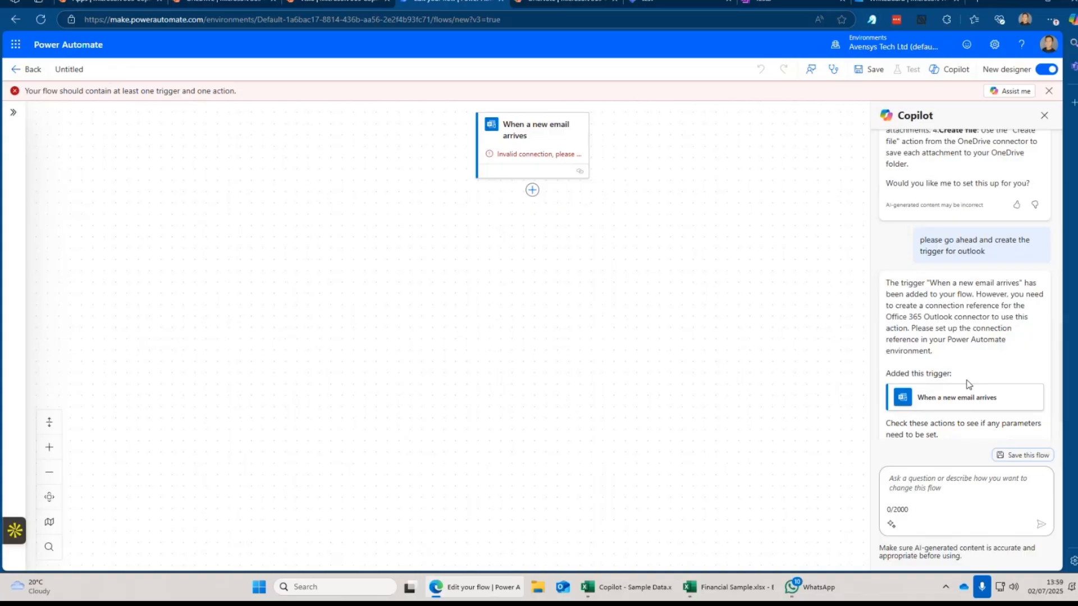
scroll(978, 309, "up", 3)
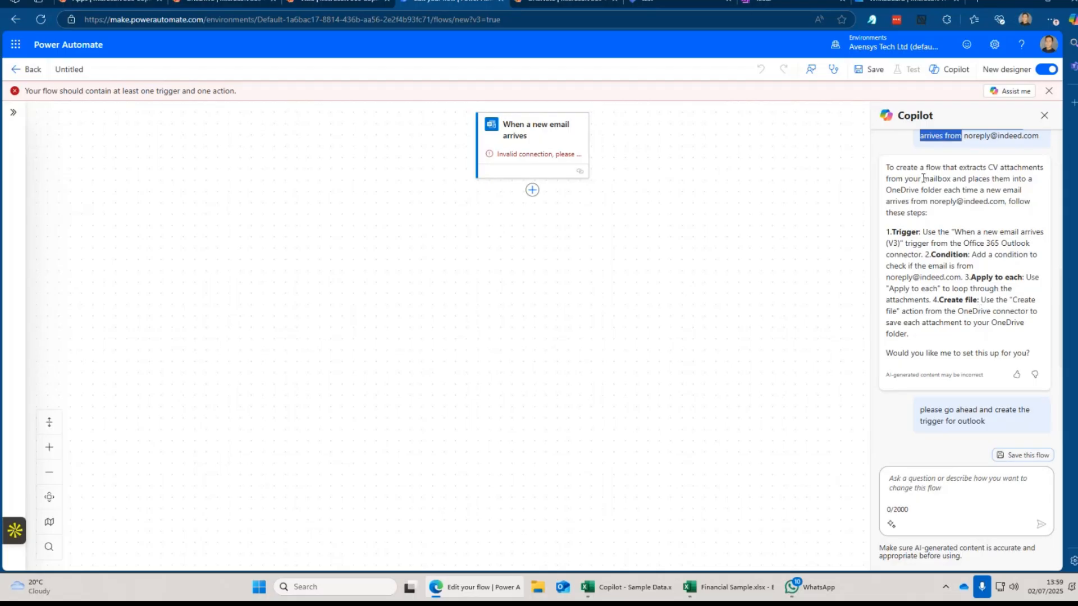
left_click_drag(892, 233, 1006, 255)
left_click_drag(931, 254, 1008, 277)
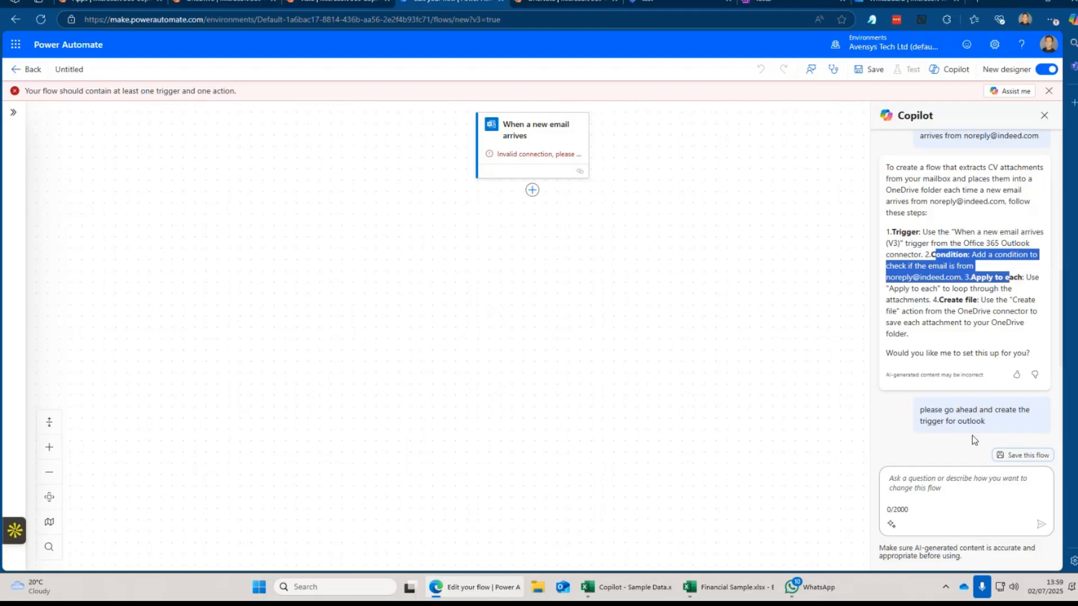
left_click(566, 6)
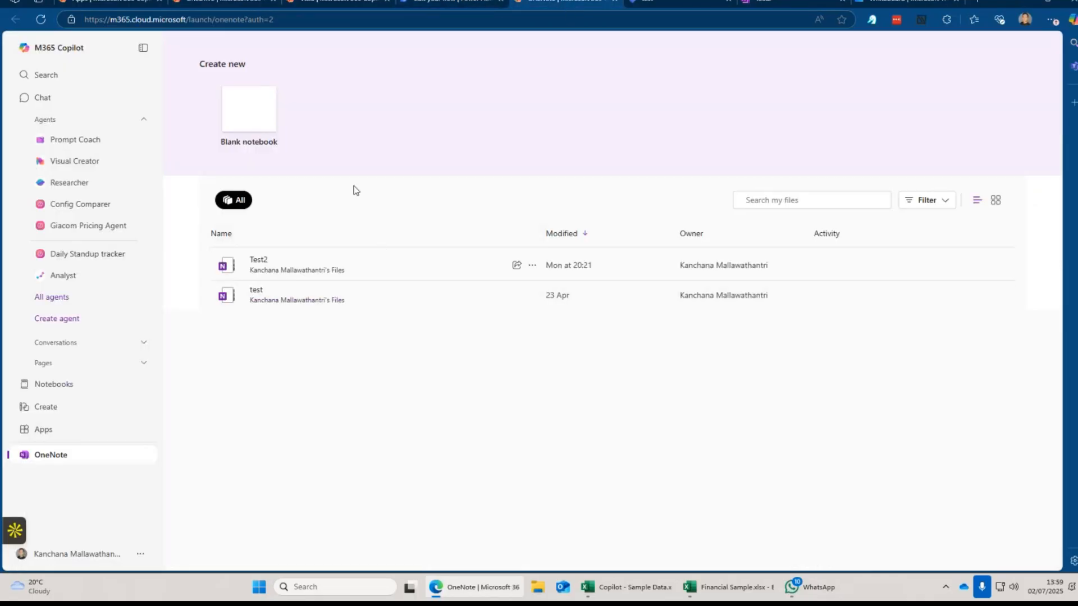
Open the Test2 birthday-planning page with the Copilot pane beside it.
left_click(746, 3)
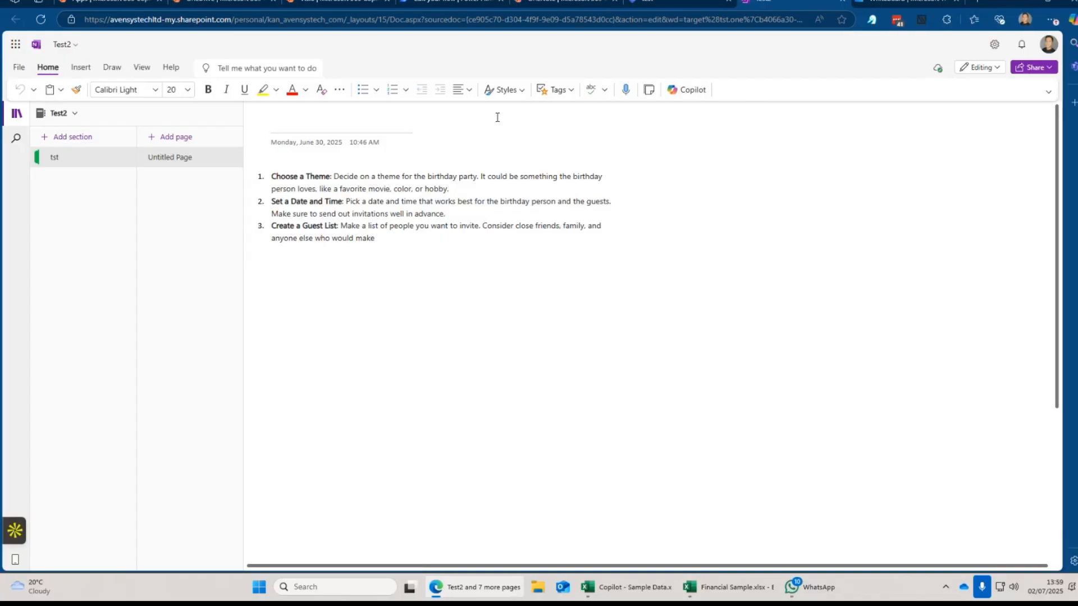
left_click(690, 90)
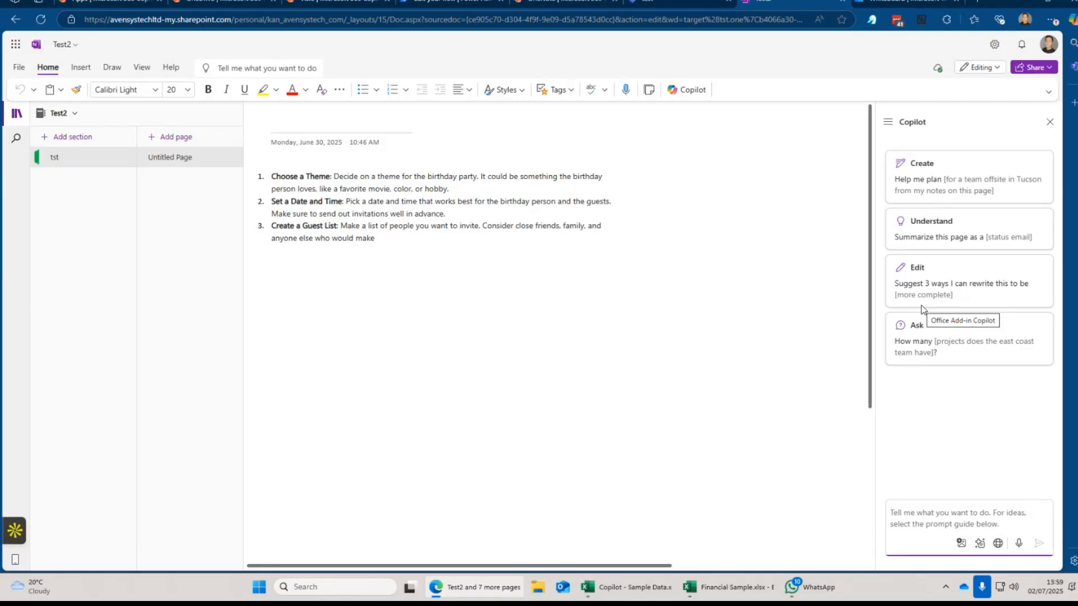
Highlight the birthday-party list, then move to the empty Planner plan named test.
left_click_drag(500, 334, 501, 301)
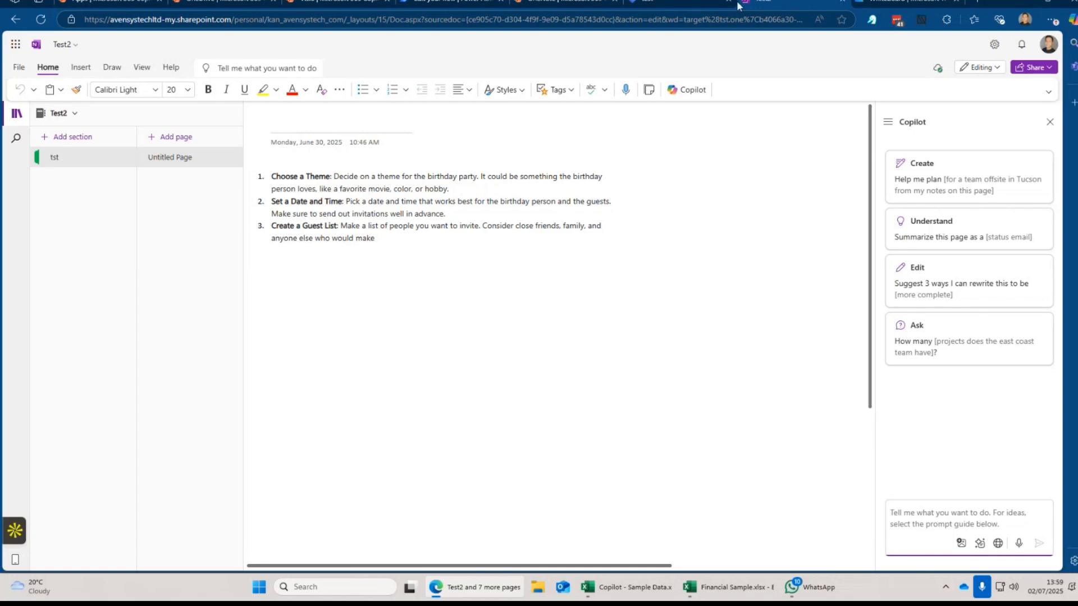
left_click(684, 1)
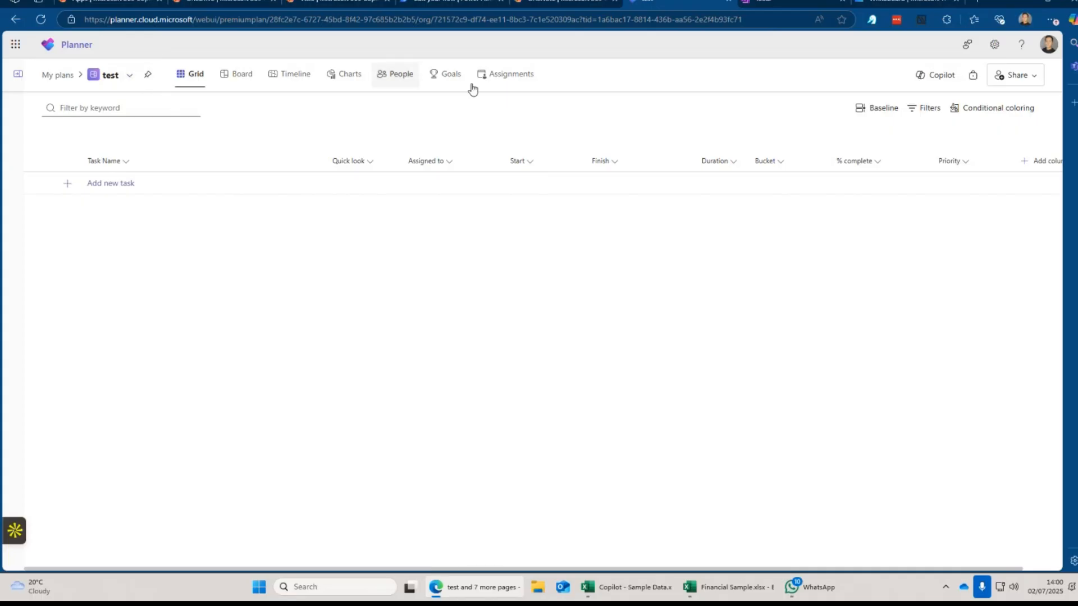
Have Planner's Copilot generate a candidate onboarding plan, review the tasks, then go to Microsoft 365 Copilot.
left_click(919, 89)
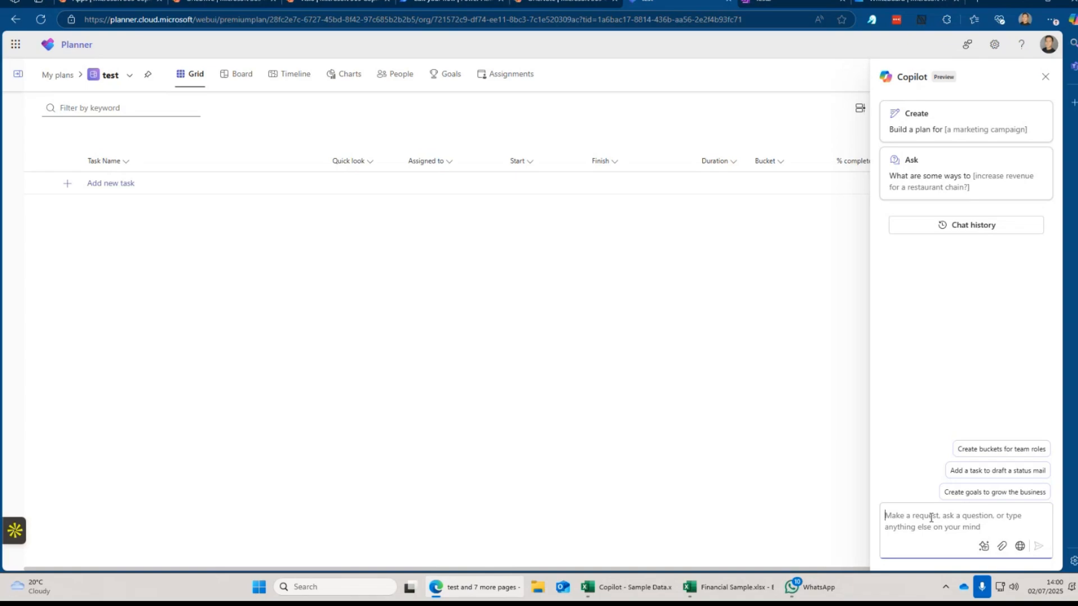
type("can you gene")
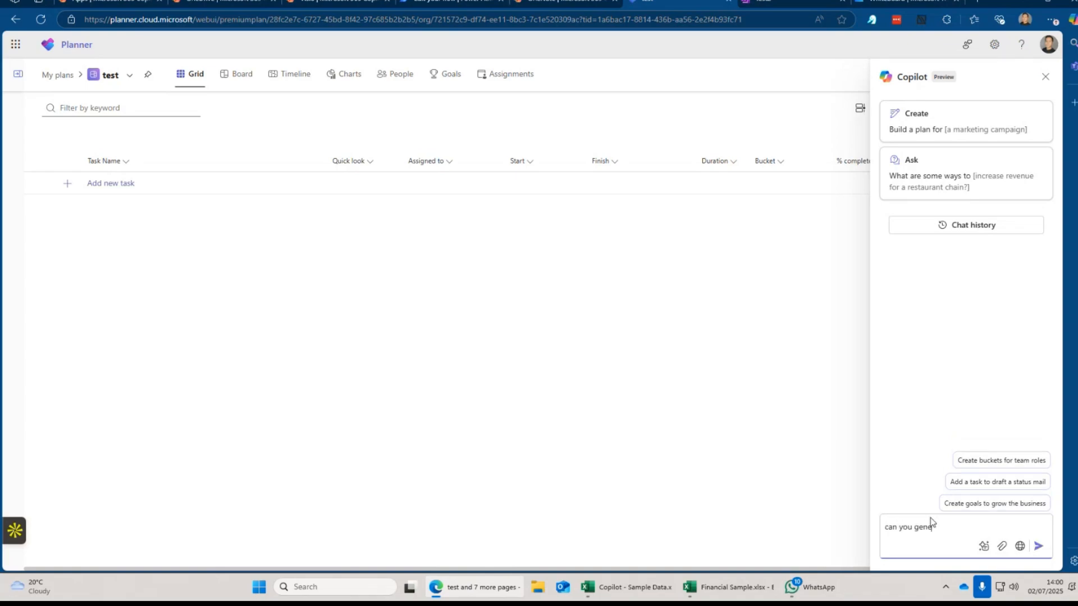
type("rate a plan for a candidate onboarding ")
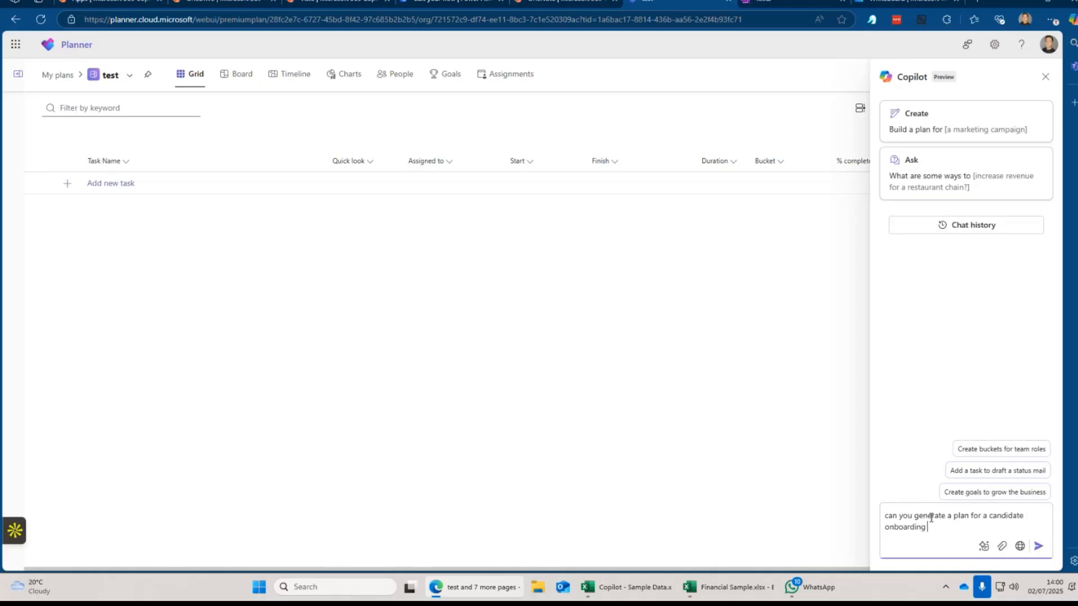
type("process")
key("Return")
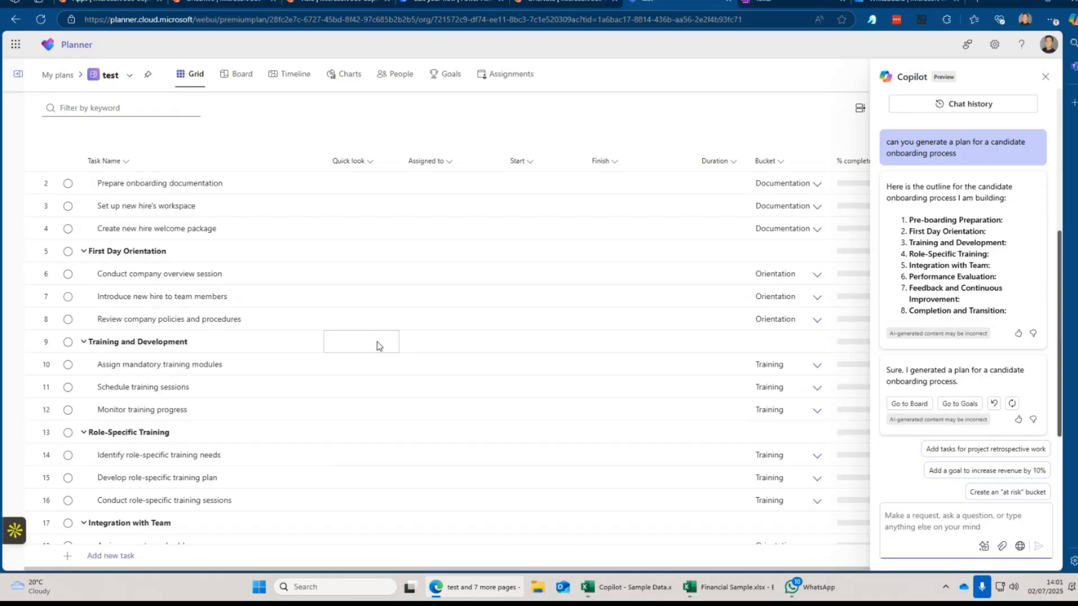
scroll(377, 345, "up", 1)
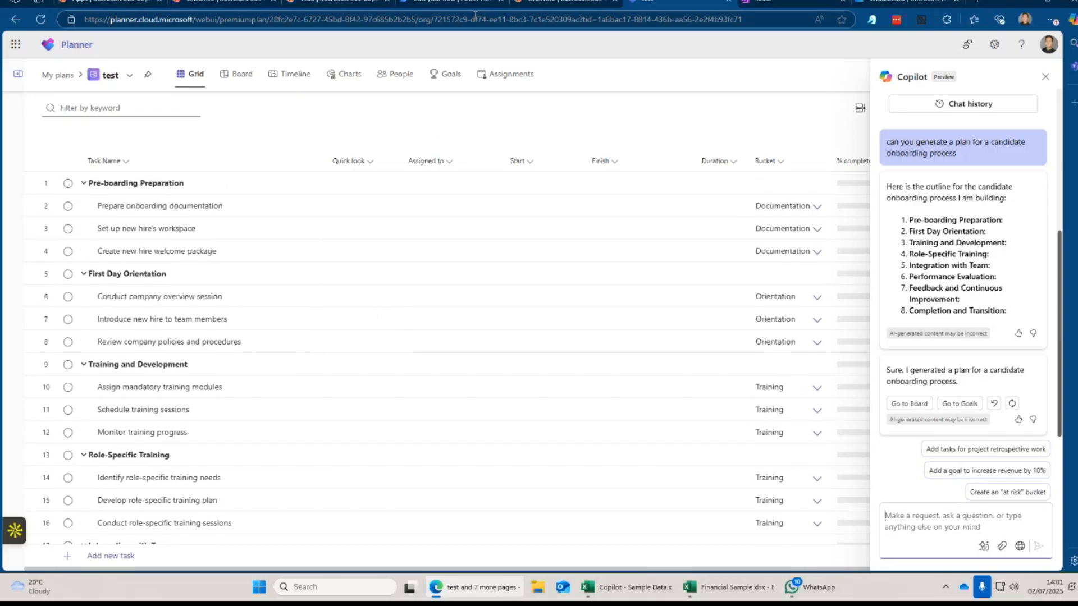
left_click(110, 8)
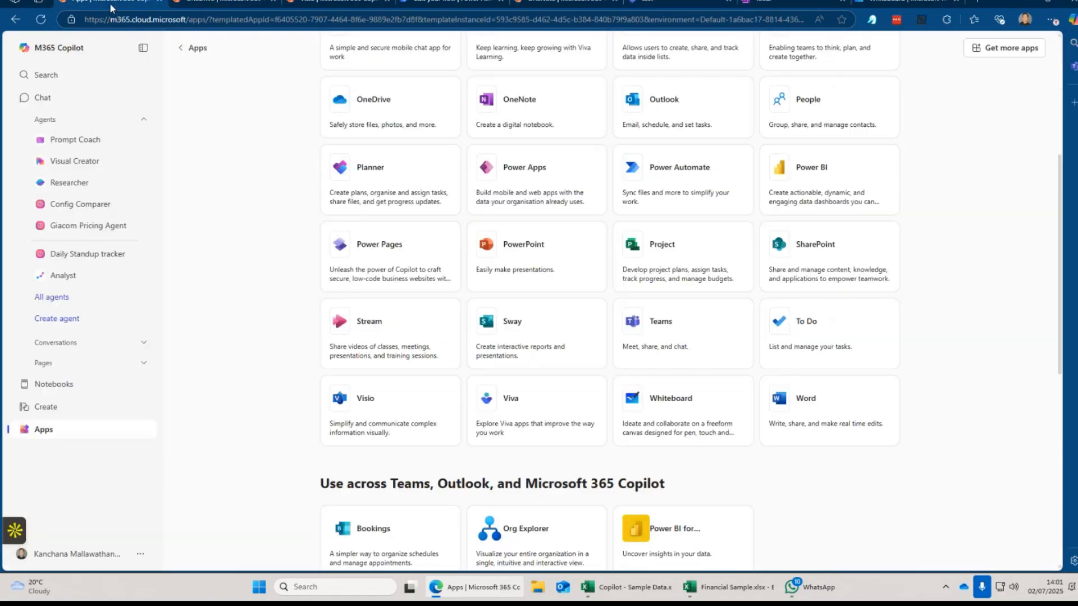
Open Microsoft 365 Copilot Chat and switch it from Work to Web mode.
left_click(68, 105)
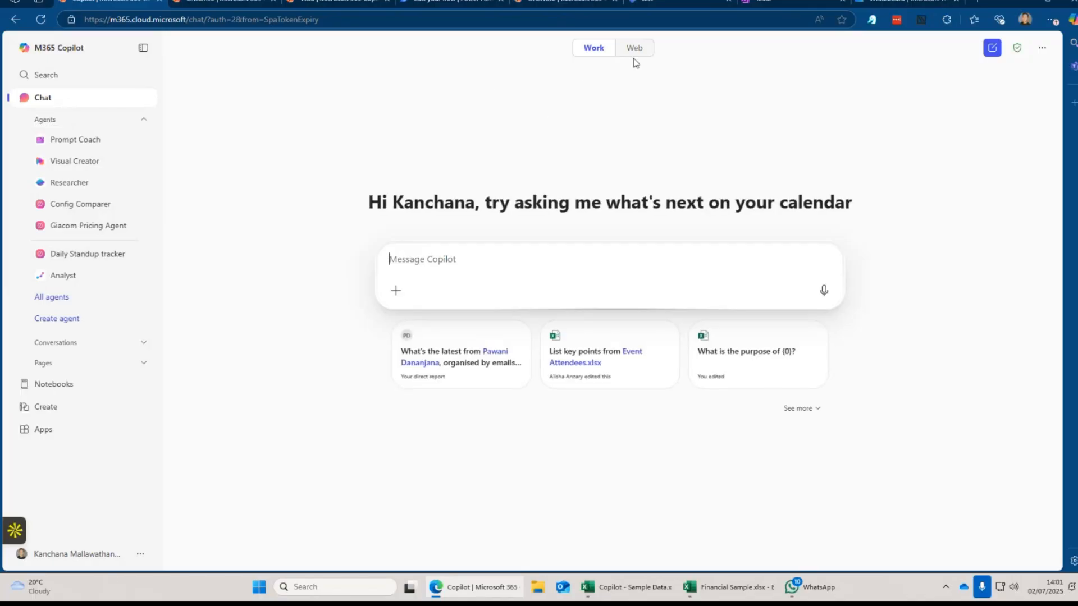
left_click(634, 49)
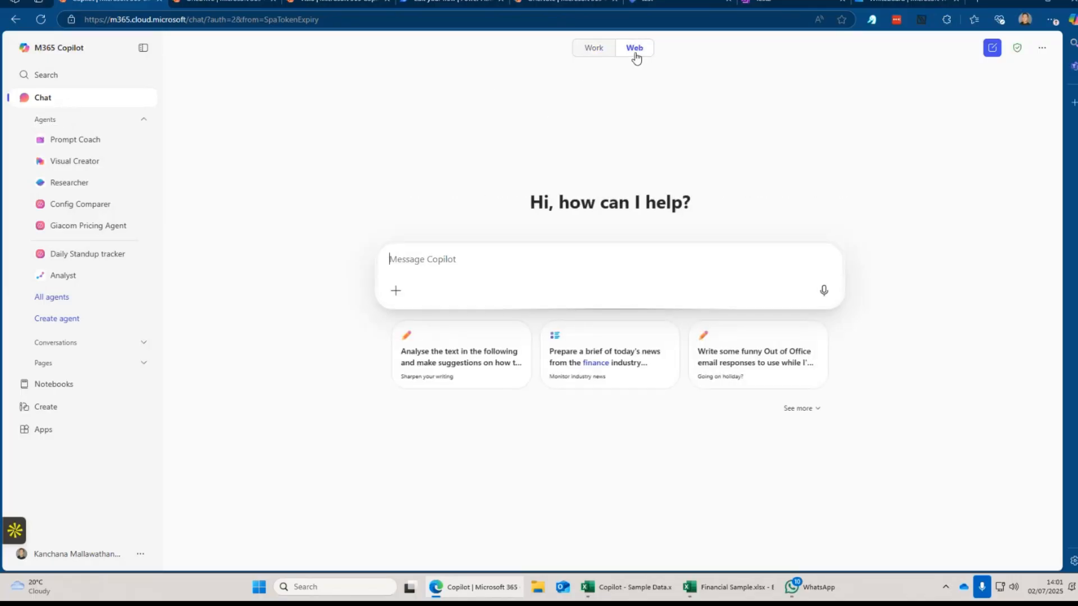